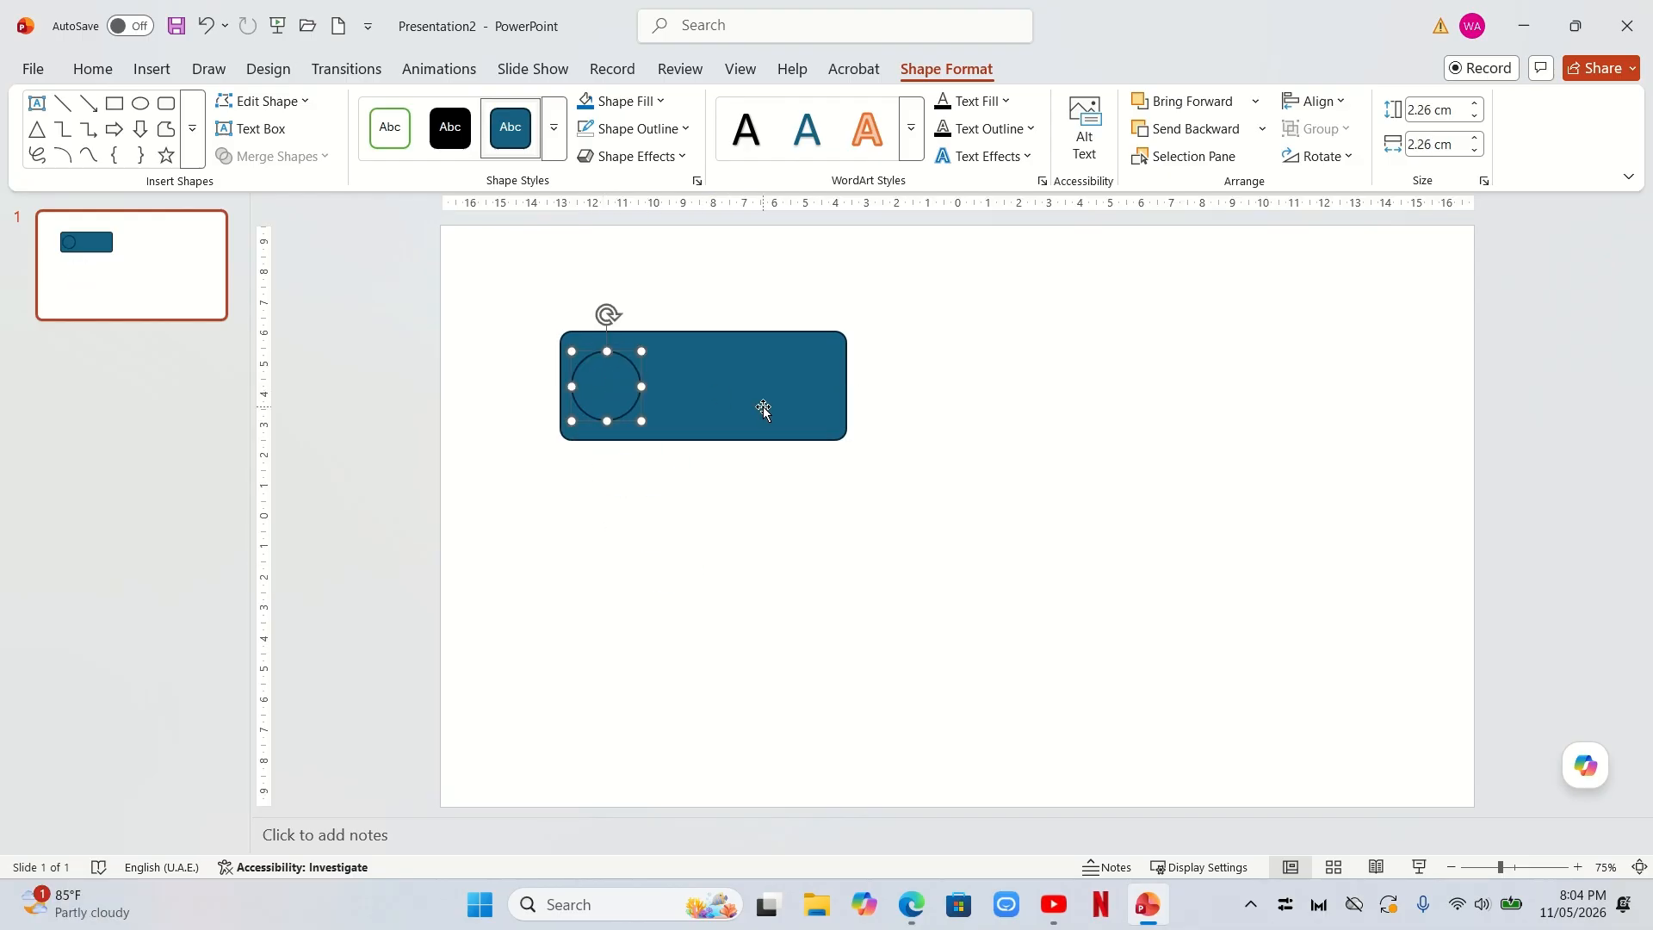
# Insert a text box inside the blue rounded rectangle, beside the circle, and enter the text "total".
pyautogui.click(763, 410)
pyautogui.click(152, 68)
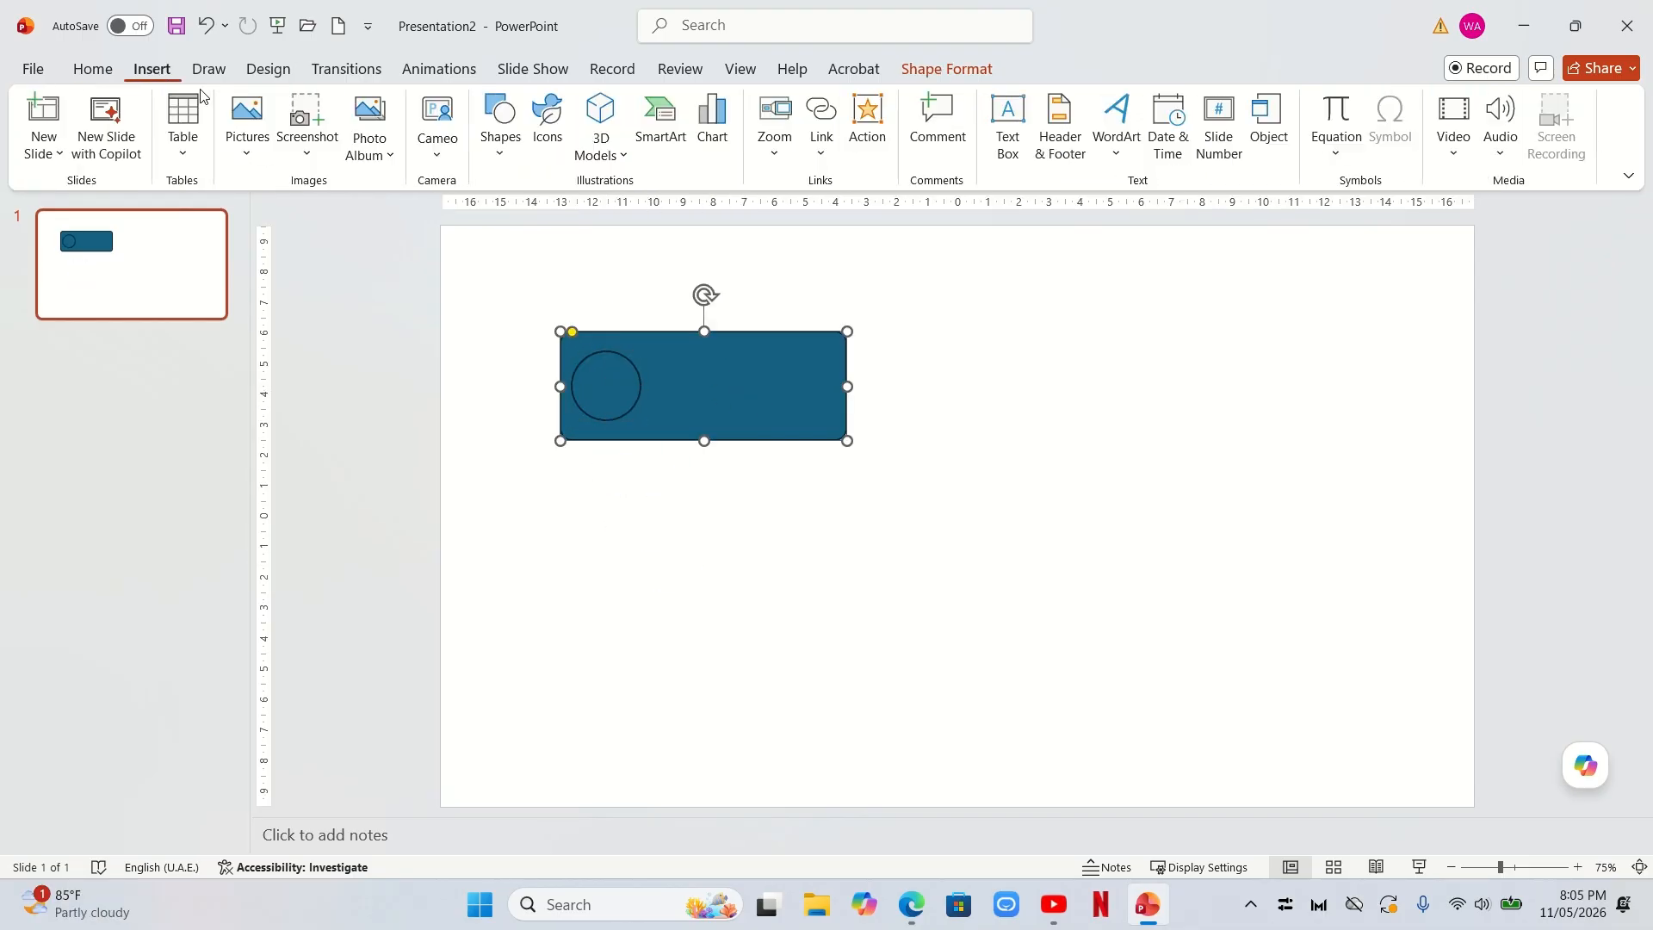
pyautogui.click(1024, 122)
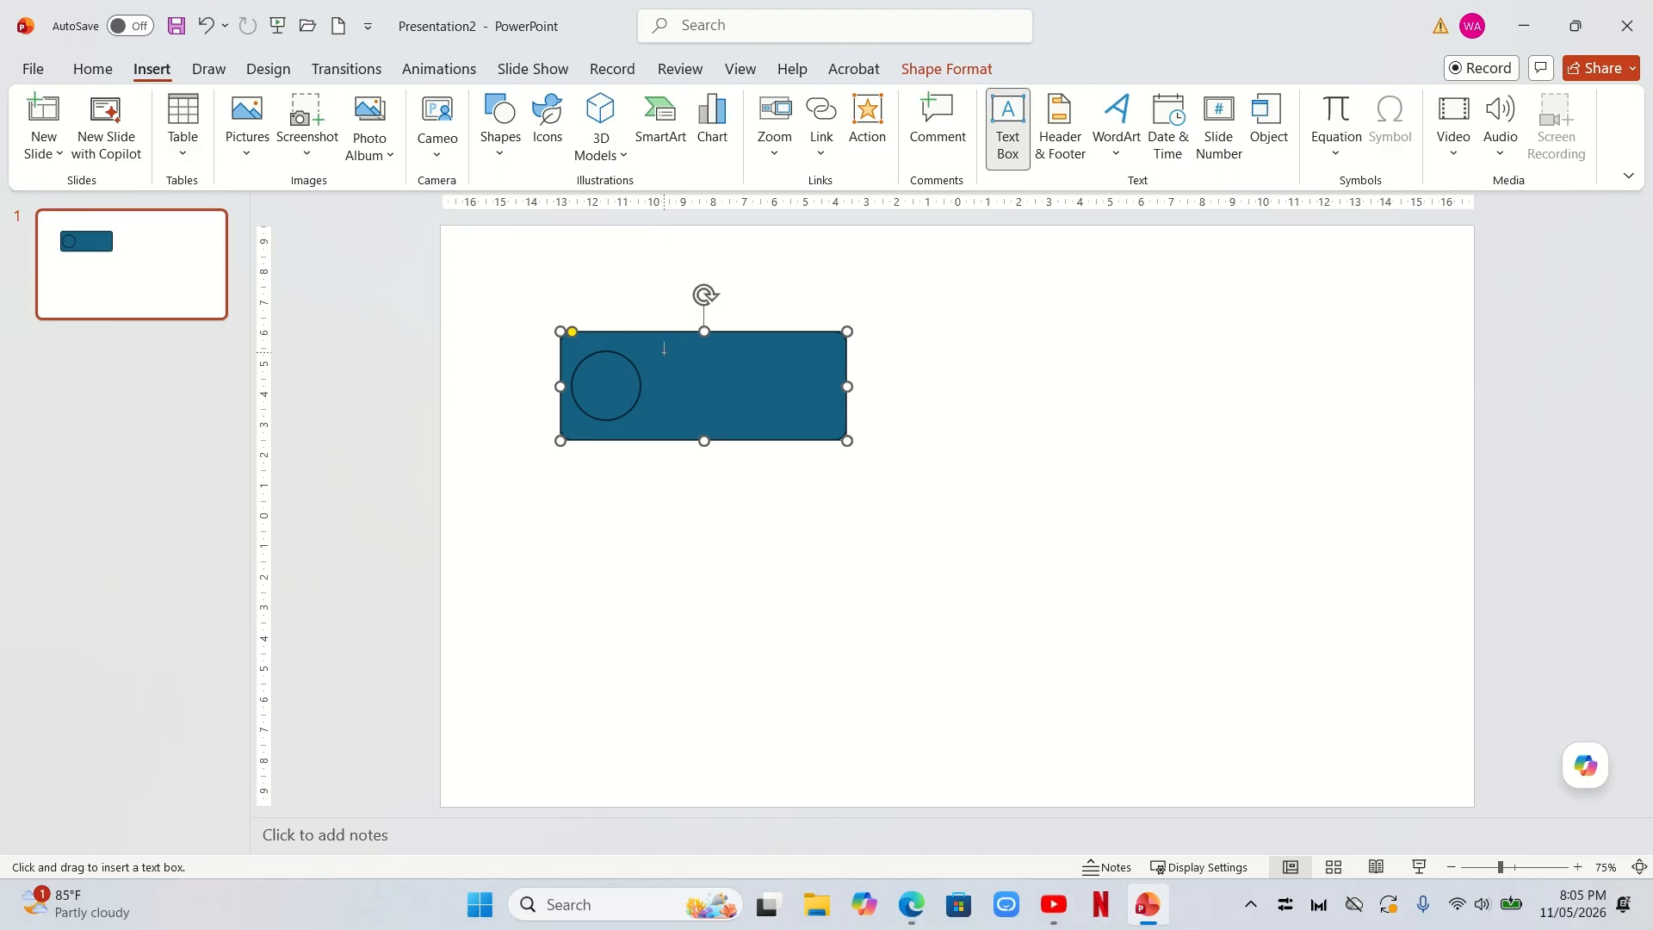
pyautogui.moveTo(663, 351); pyautogui.dragTo(771, 353)
pyautogui.write('total')
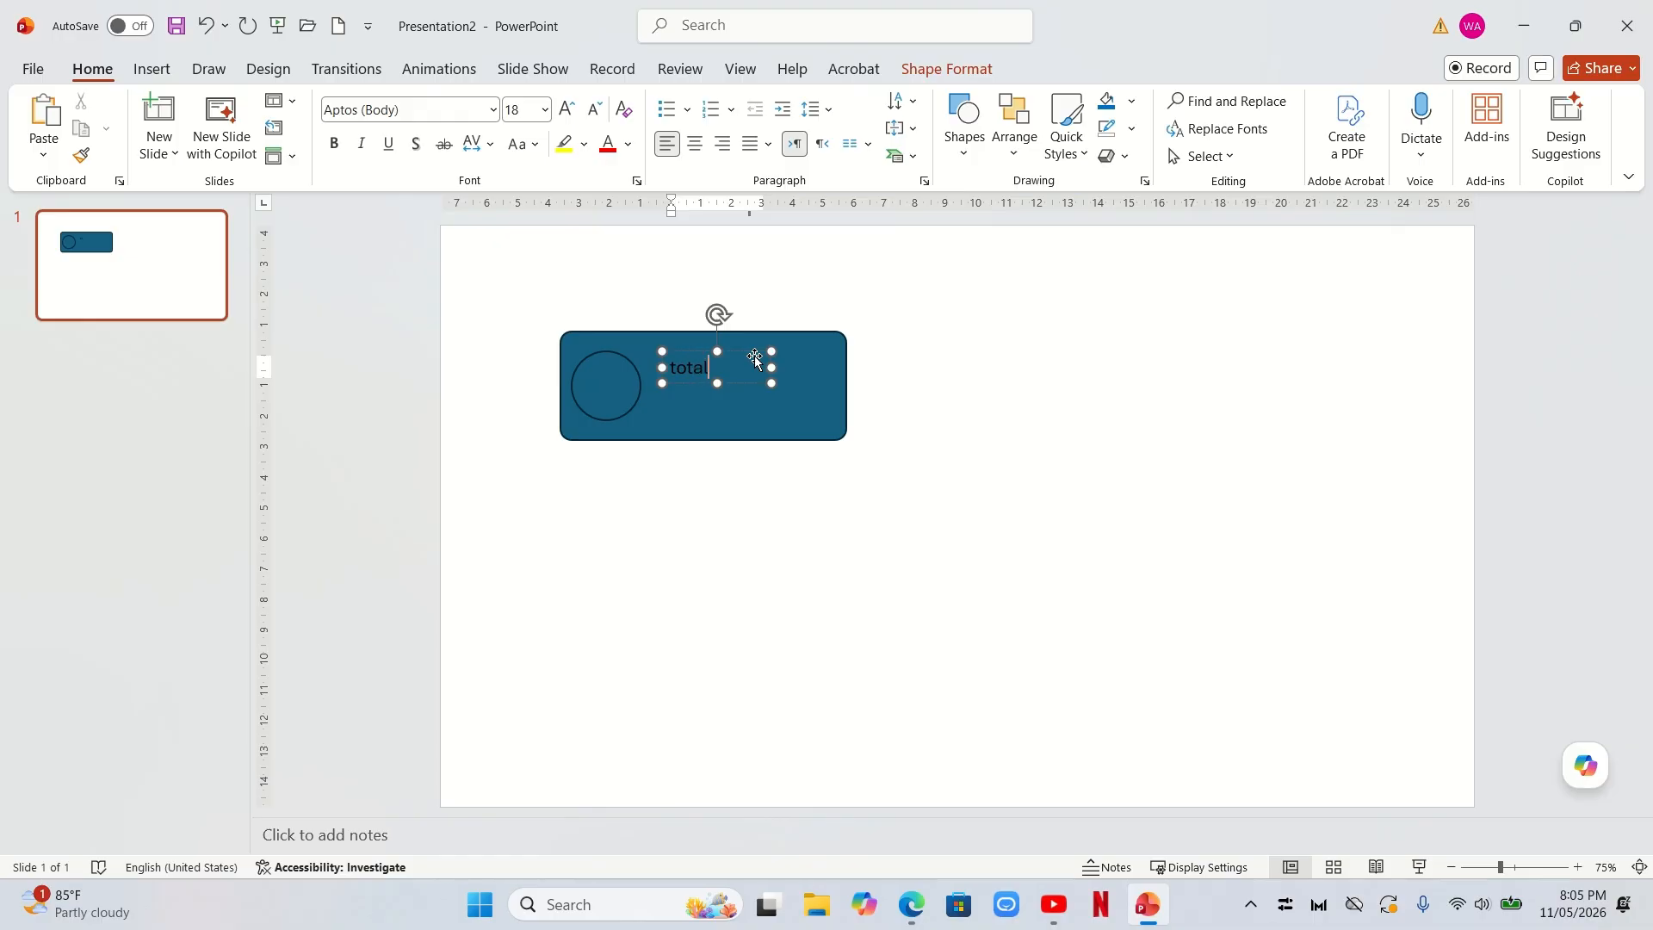
# Change the text "total" to uppercase and make it bold at 20 pt.
pyautogui.hotkey('ctrl', 'a')
pyautogui.hotkey('shift', 'F3')
pyautogui.hotkey('shift', 'F3')
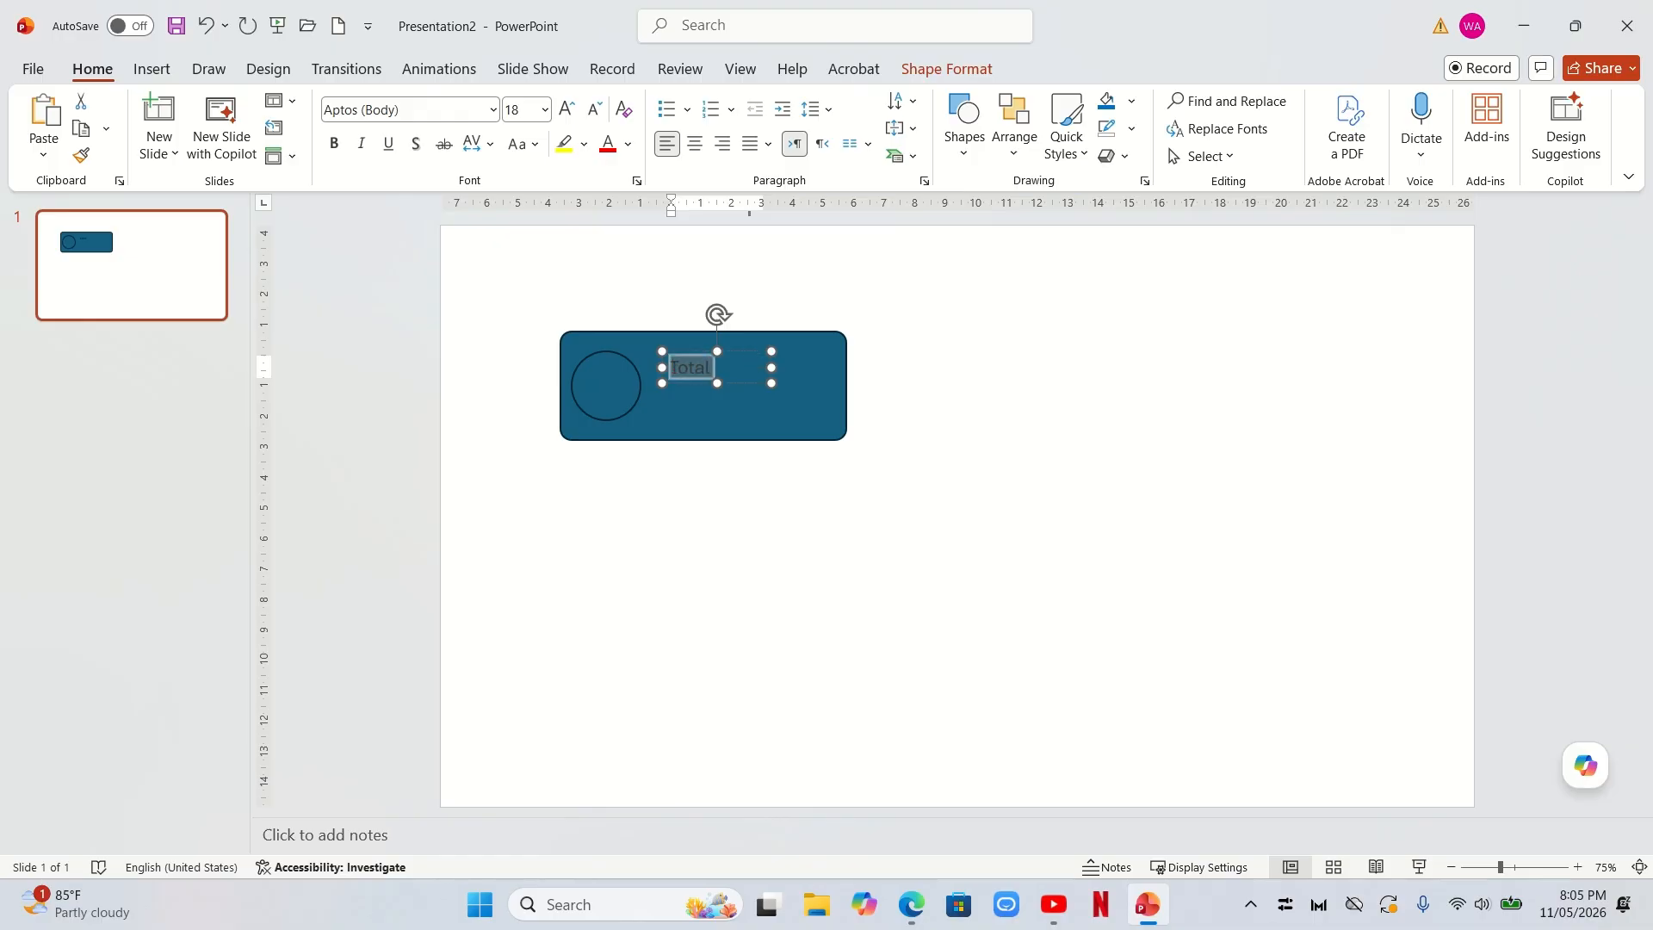
pyautogui.click(343, 150)
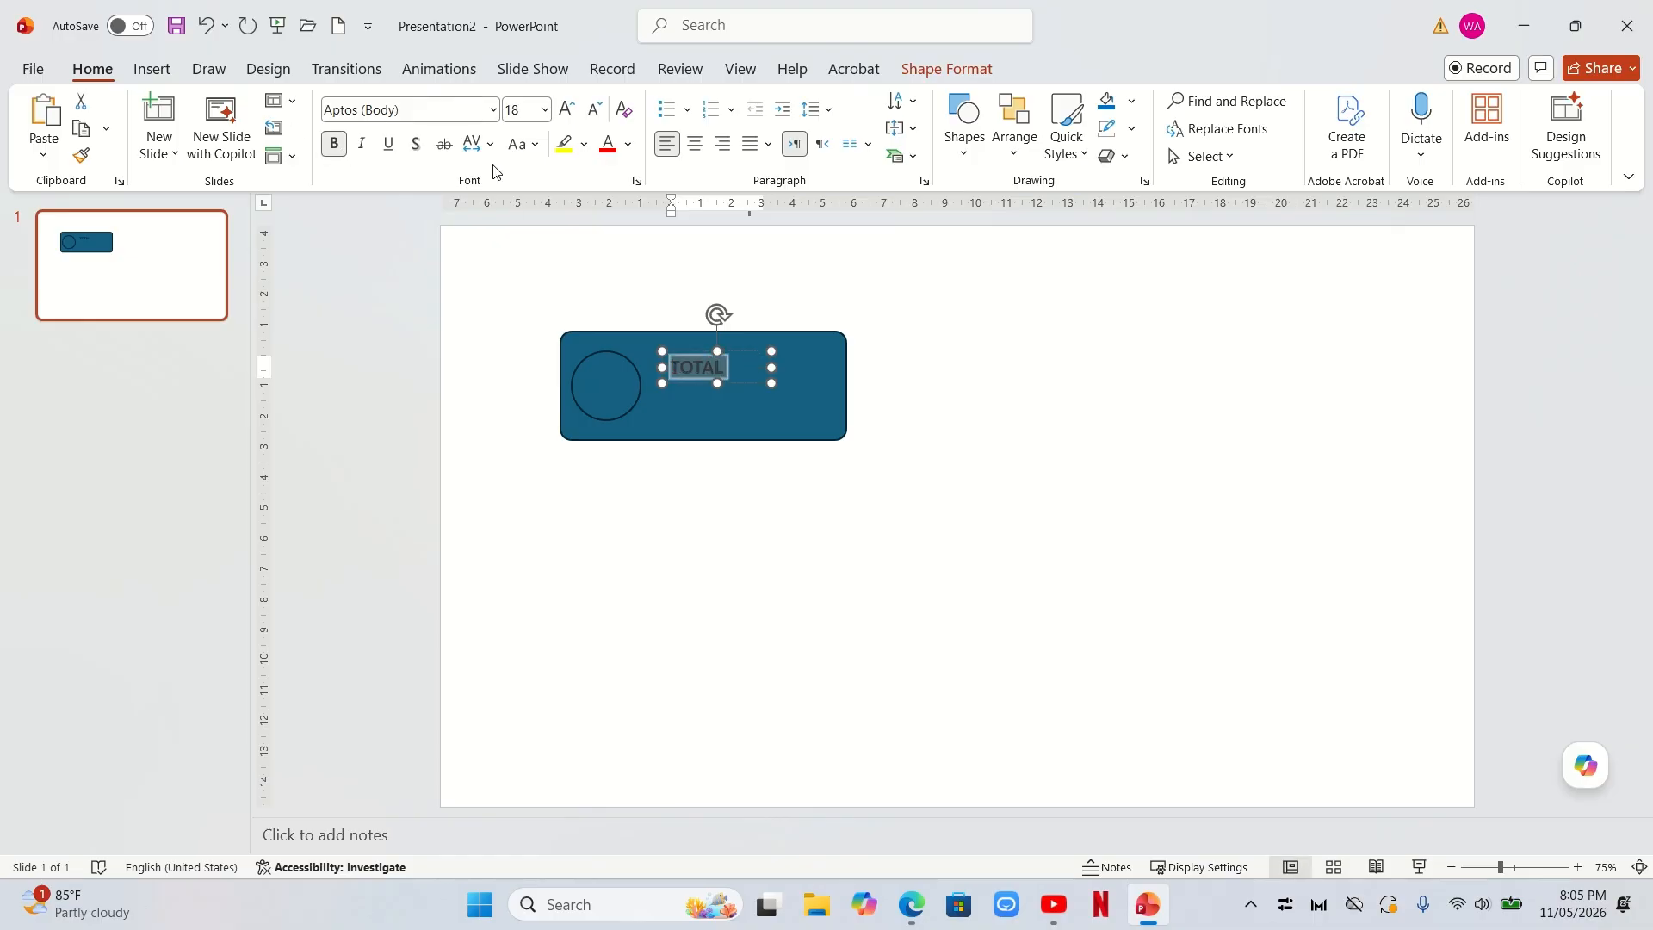
pyautogui.click(566, 110)
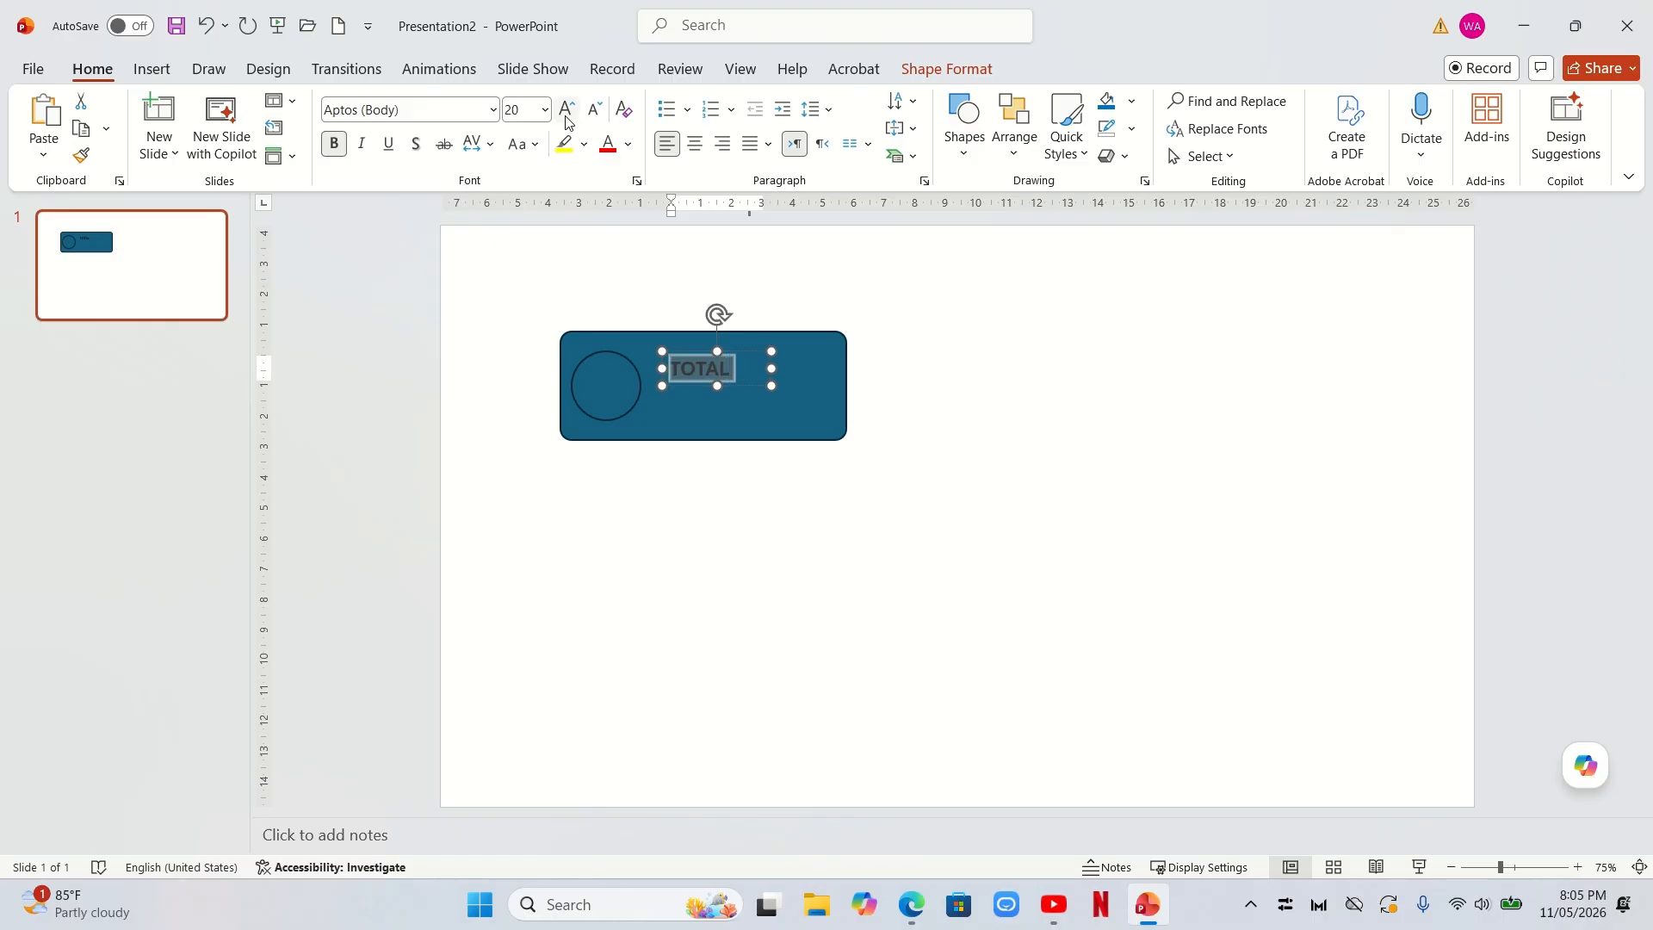
# Duplicate the TOTAL text box directly below, replace its text with REVENUE and widen it to fit one line.
pyautogui.click(758, 382)
pyautogui.hotkey('ctrl', 'c')
pyautogui.hotkey('ctrl', 'v')
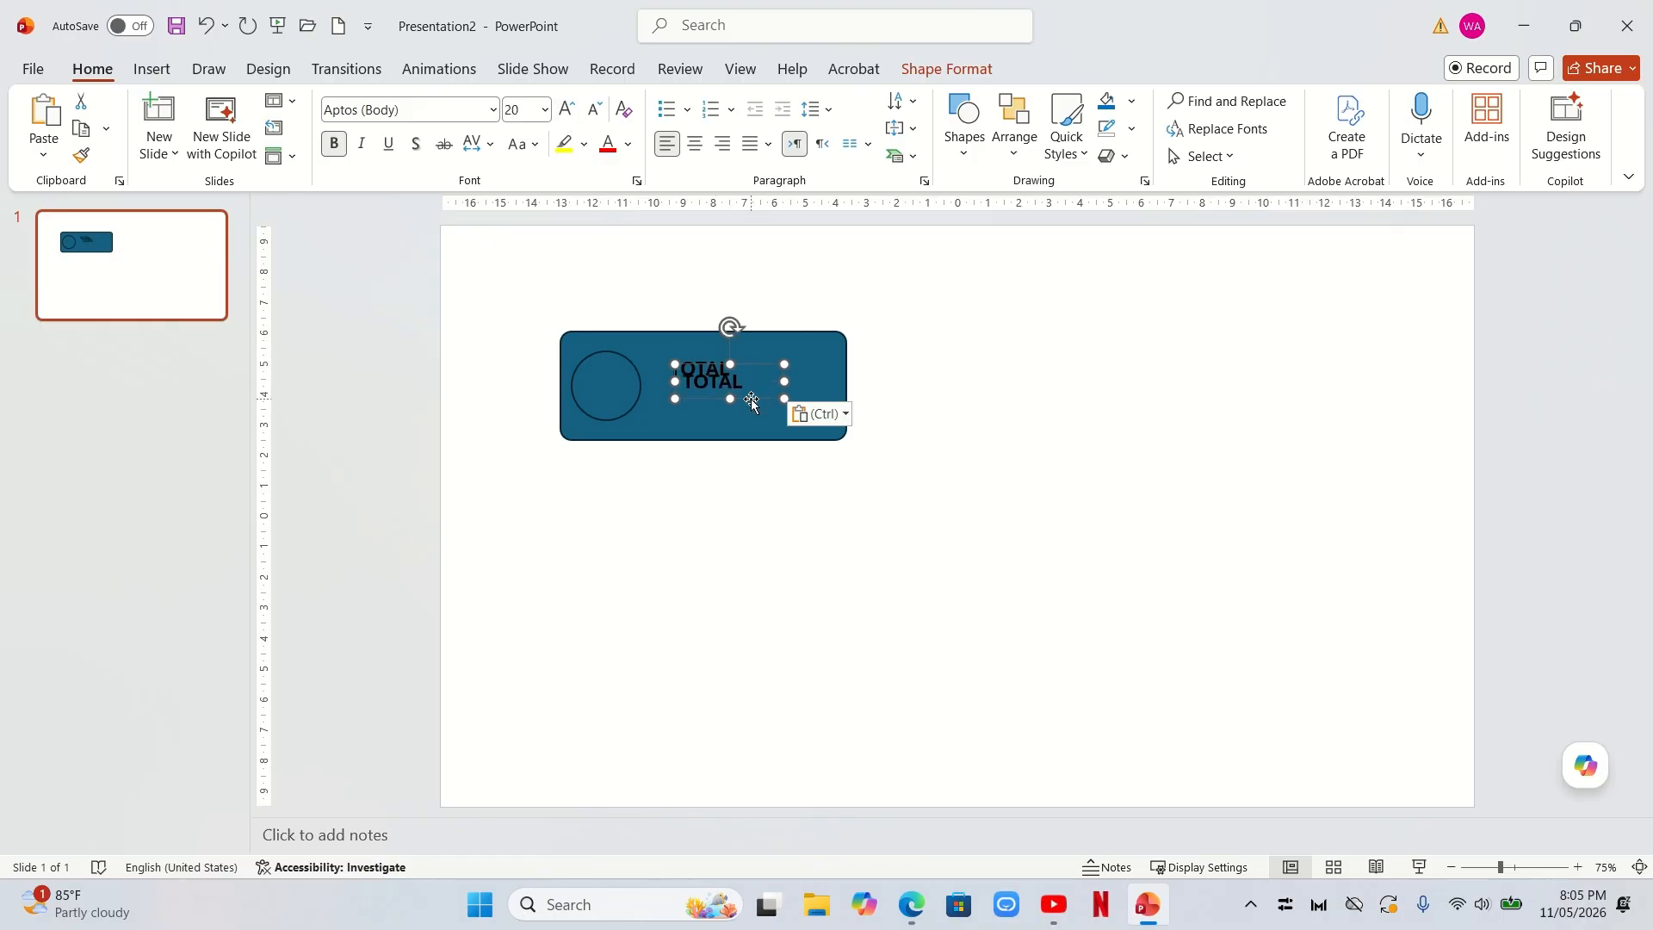
pyautogui.moveTo(751, 401); pyautogui.dragTo(738, 417)
pyautogui.click(723, 398)
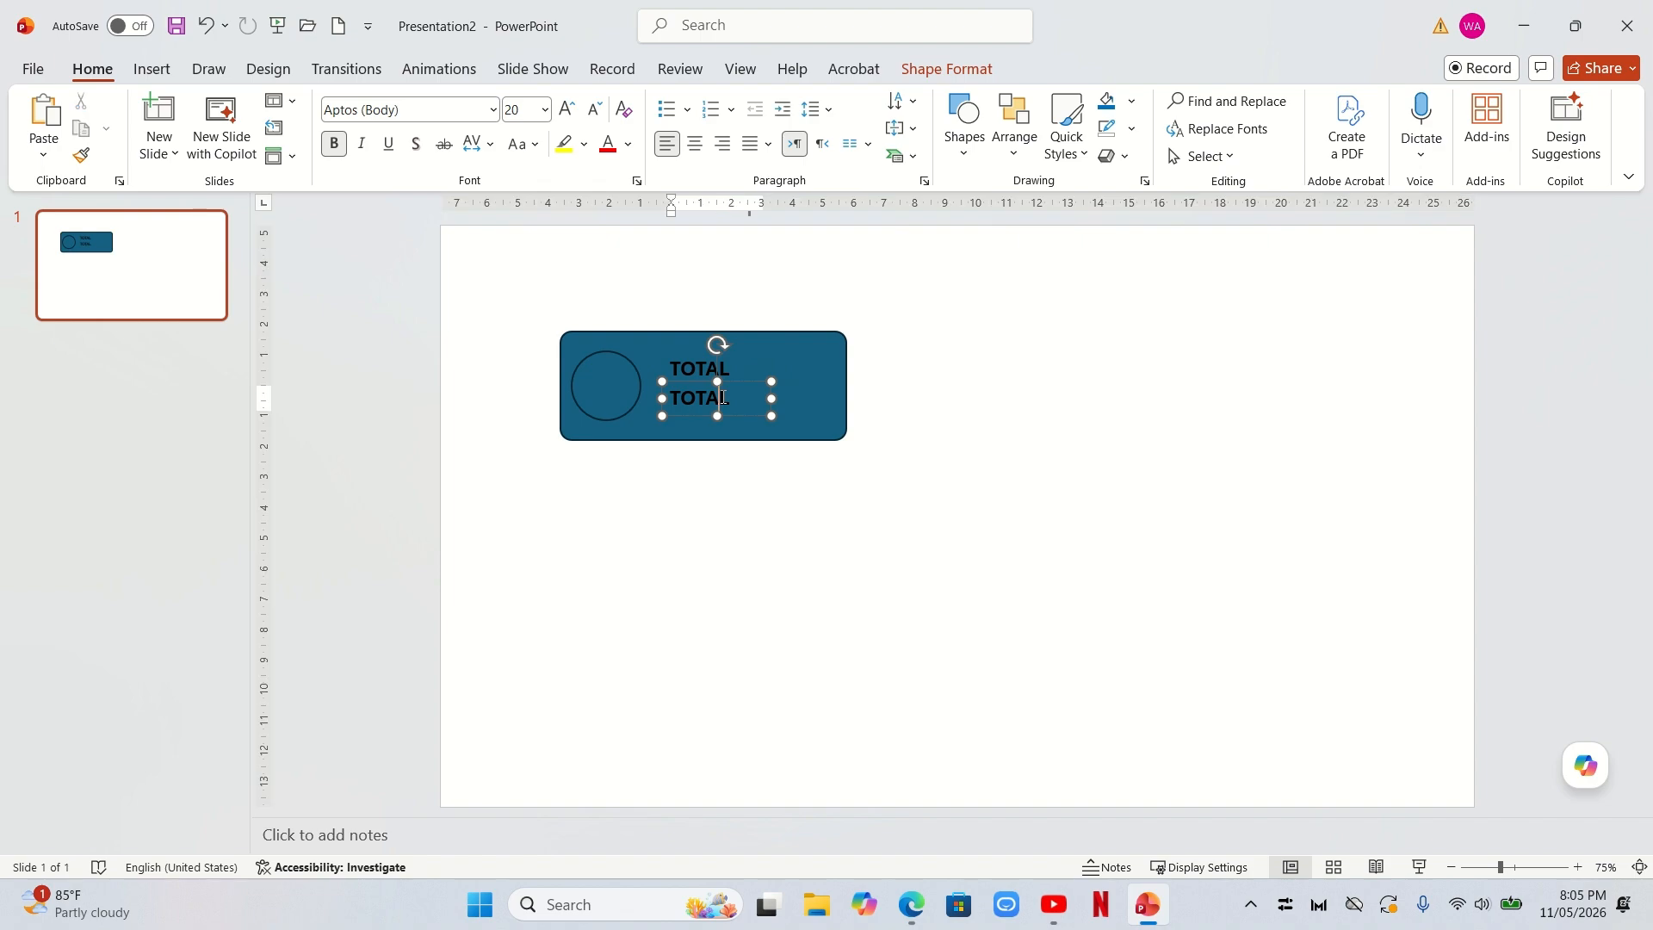
pyautogui.doubleClick(721, 397)
pyautogui.write('Reve')
pyautogui.write('EVENUE')
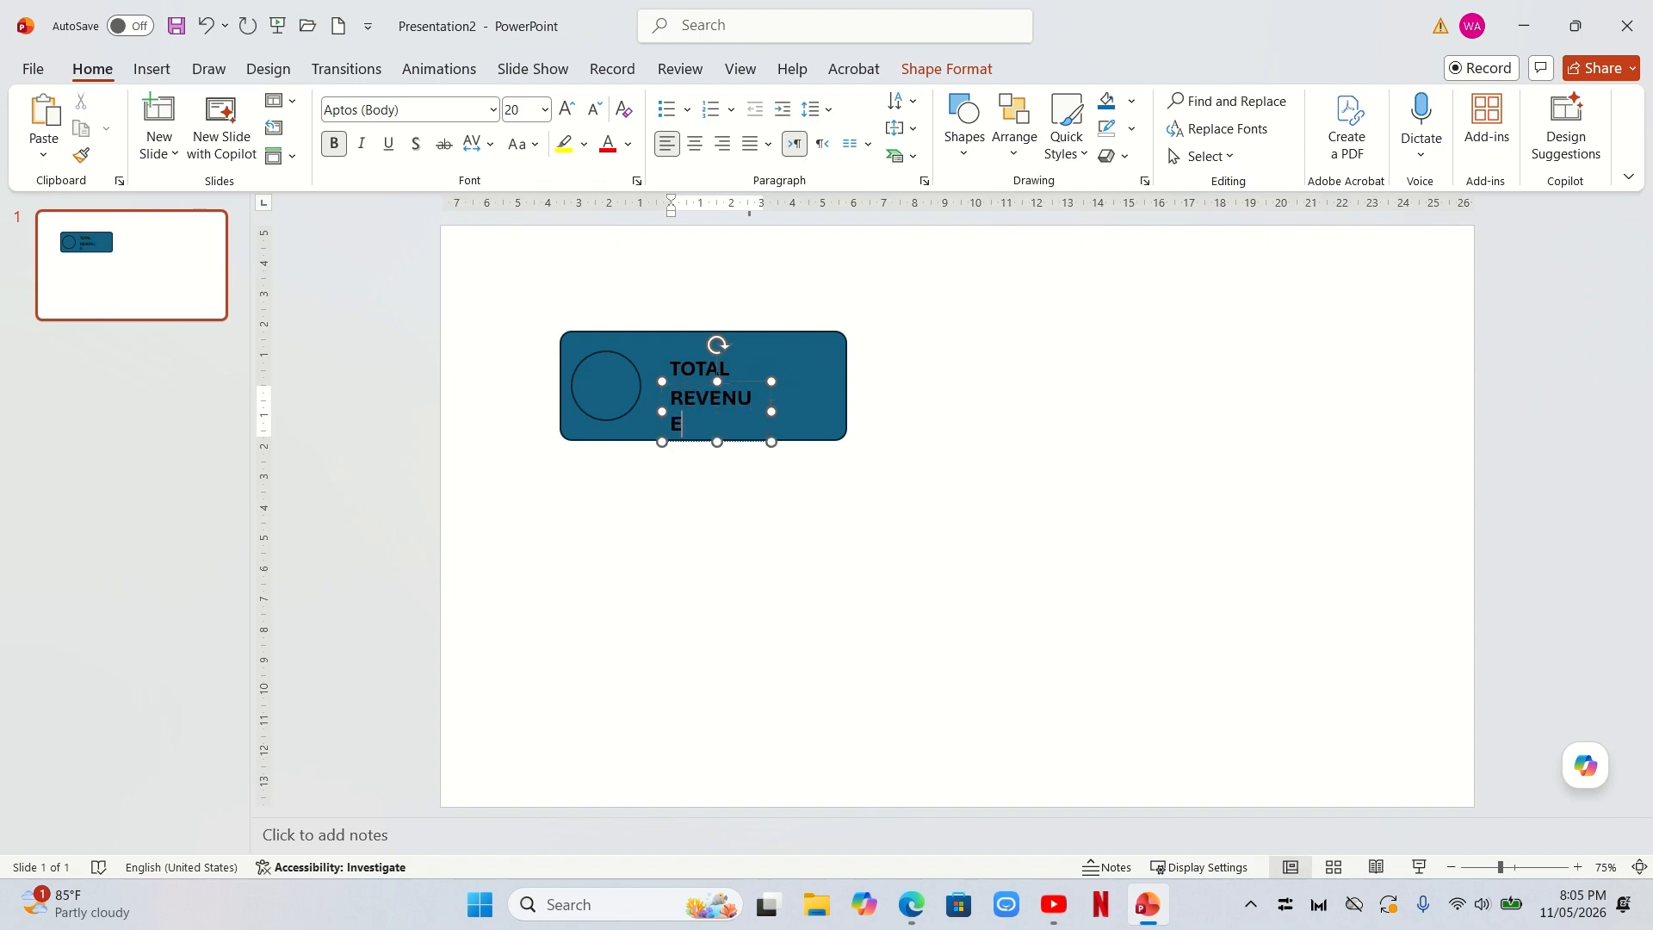
pyautogui.moveTo(771, 411); pyautogui.dragTo(782, 407)
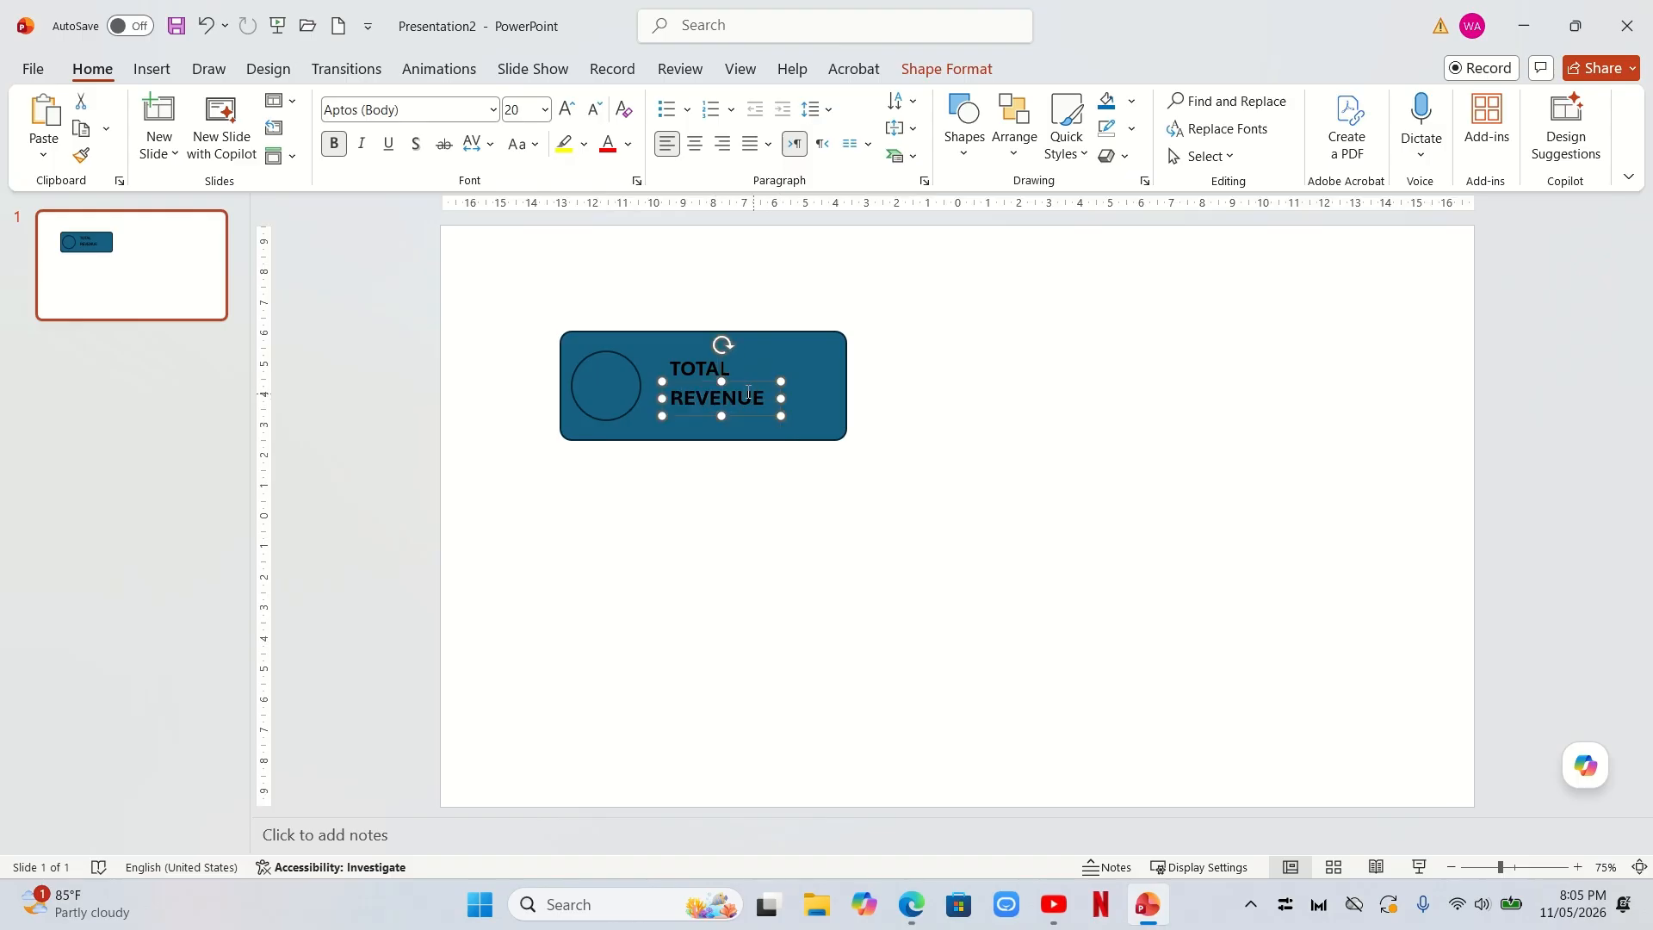
# Enlarge the REVENUE text to 32 pt and widen its box so the word fits on one line.
pyautogui.click(565, 109)
pyautogui.click(566, 109)
pyautogui.click(566, 111)
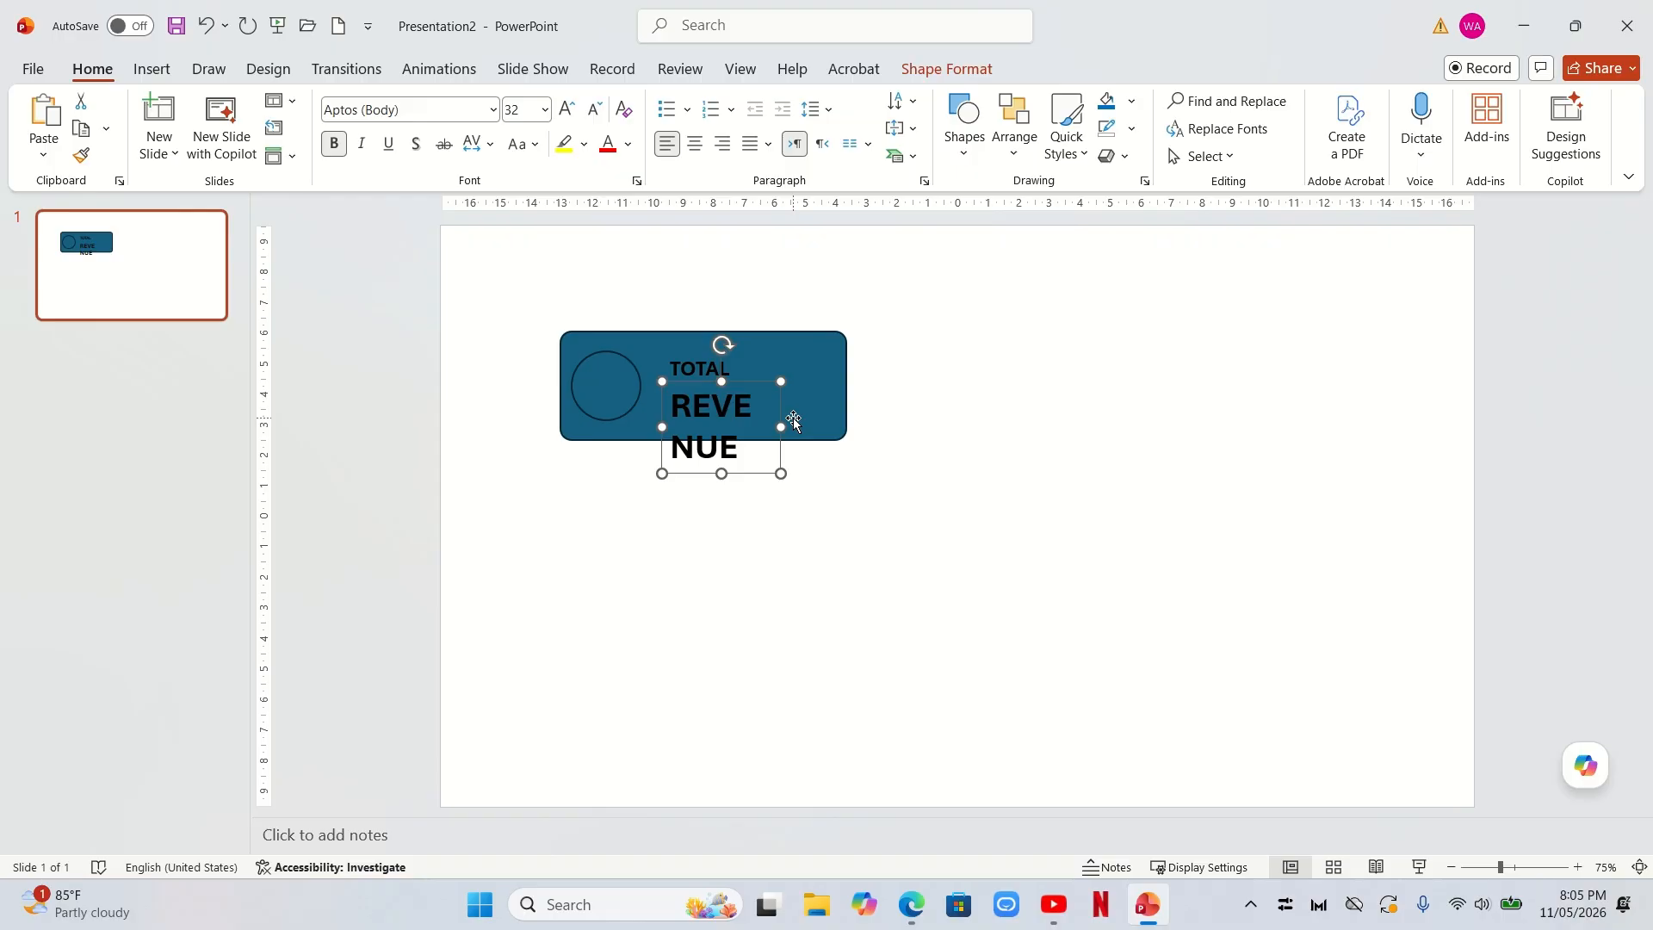
pyautogui.moveTo(777, 419); pyautogui.dragTo(831, 419)
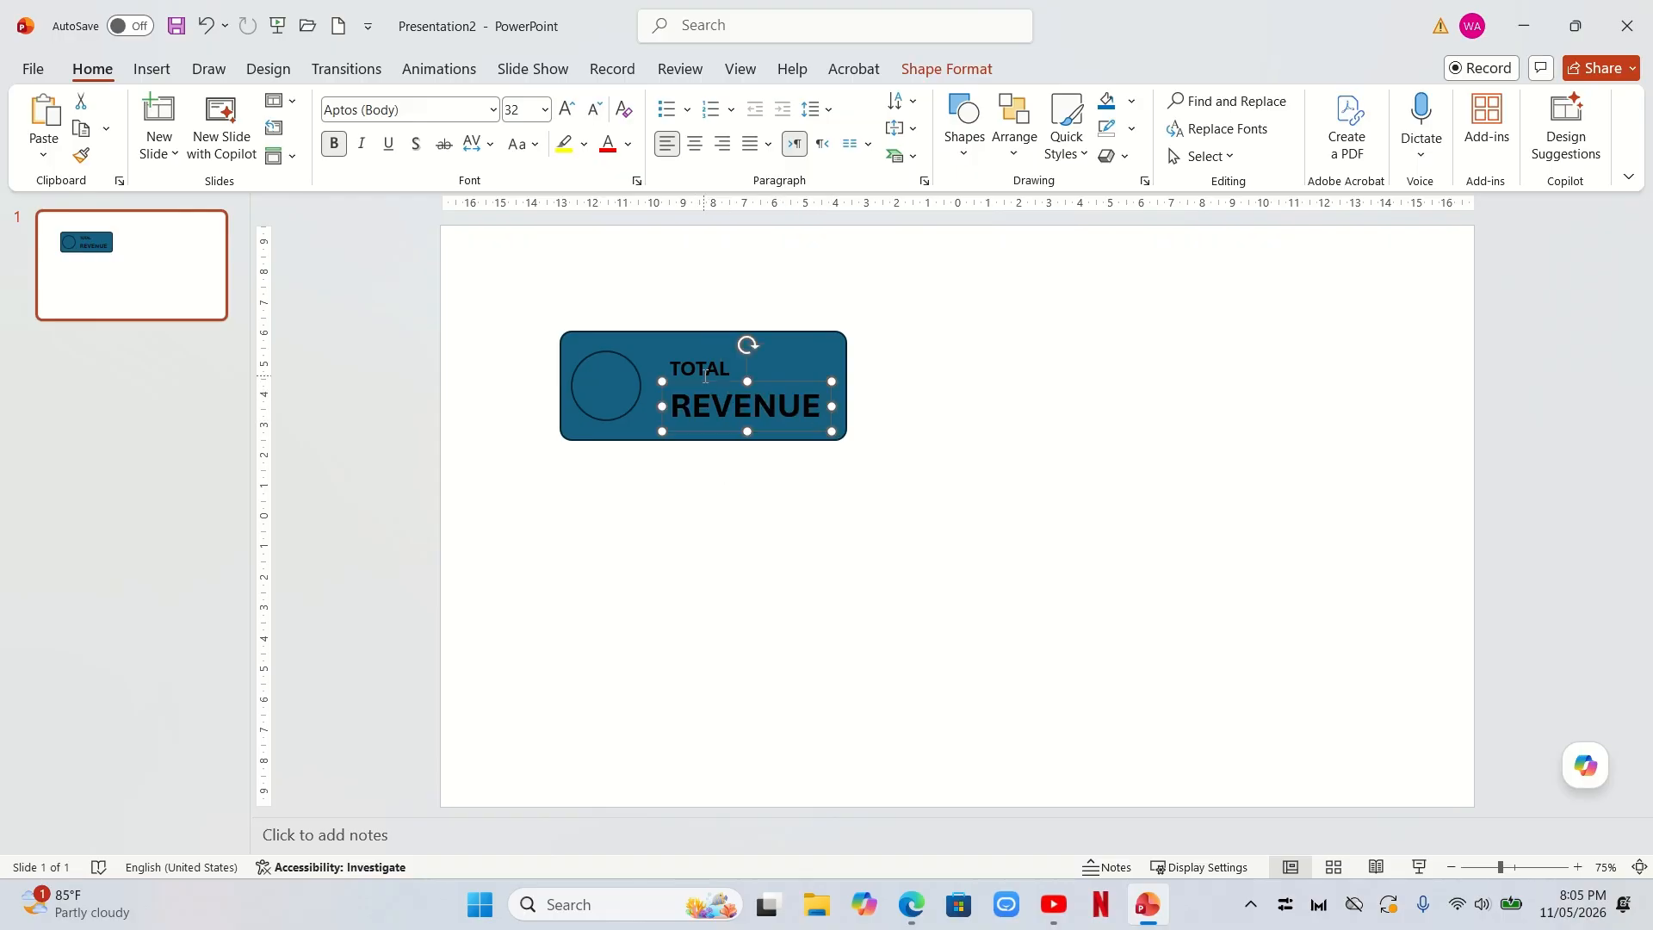
# Nudge TOTAL down closer to REVENUE and centre the two grouped text boxes vertically beside the circle.
pyautogui.click(707, 364)
pyautogui.click(730, 385)
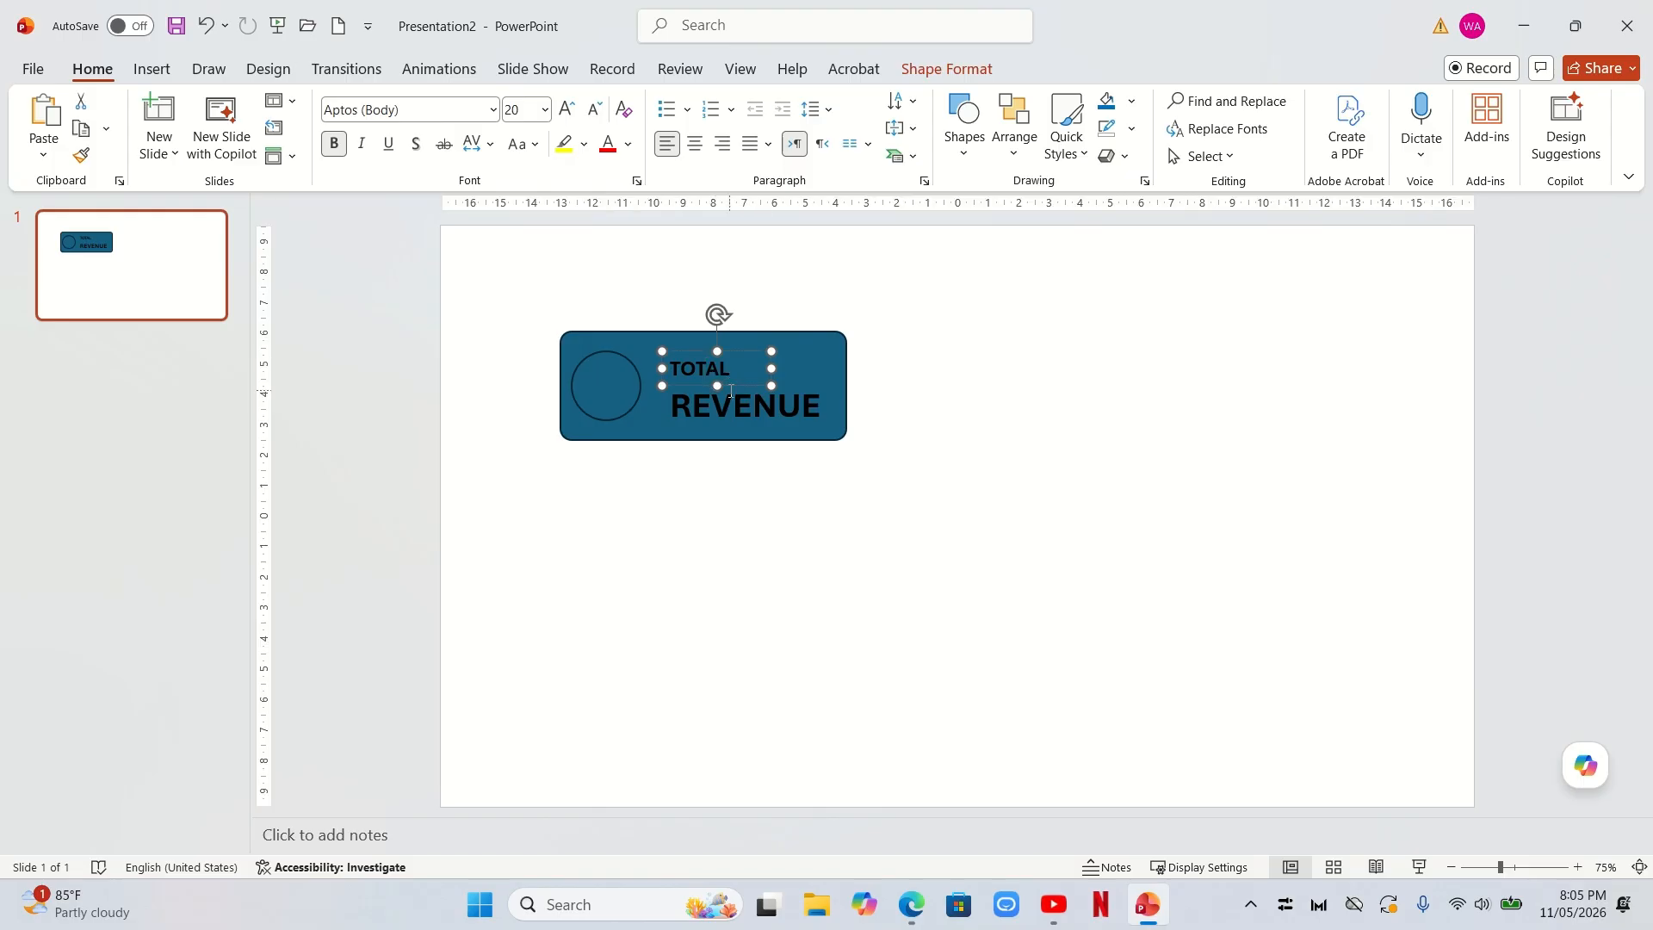
pyautogui.keyDown('shift'); pyautogui.click(730, 403); pyautogui.keyUp('shift')
pyautogui.click(1078, 465)
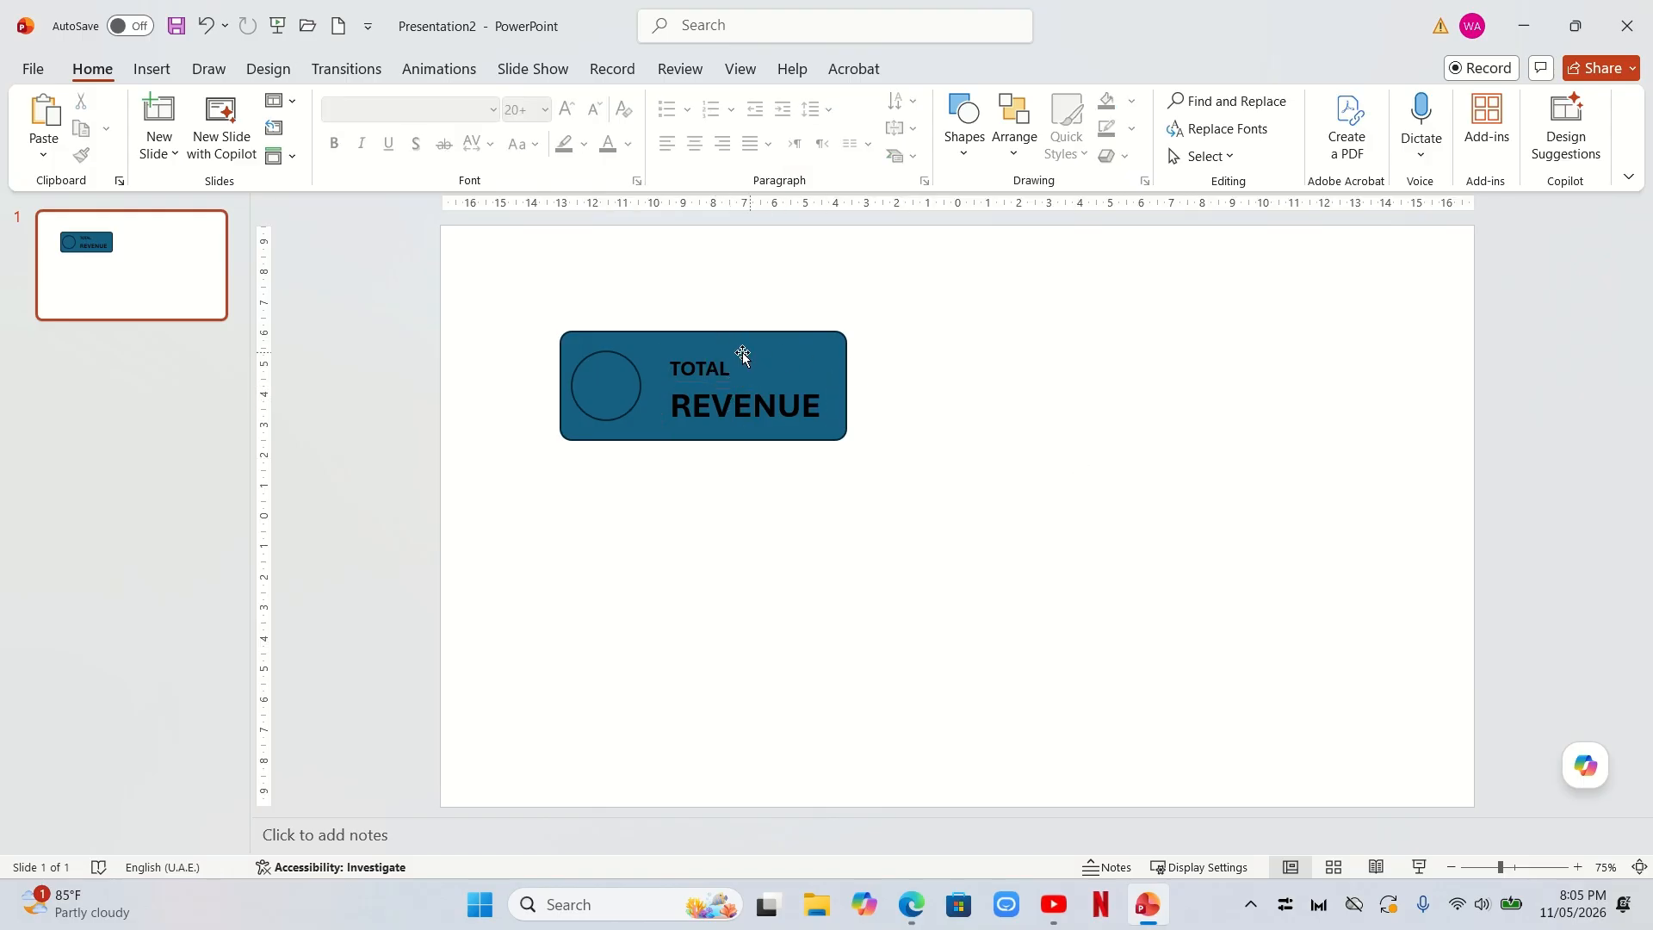
pyautogui.click(730, 367)
pyautogui.click(730, 353)
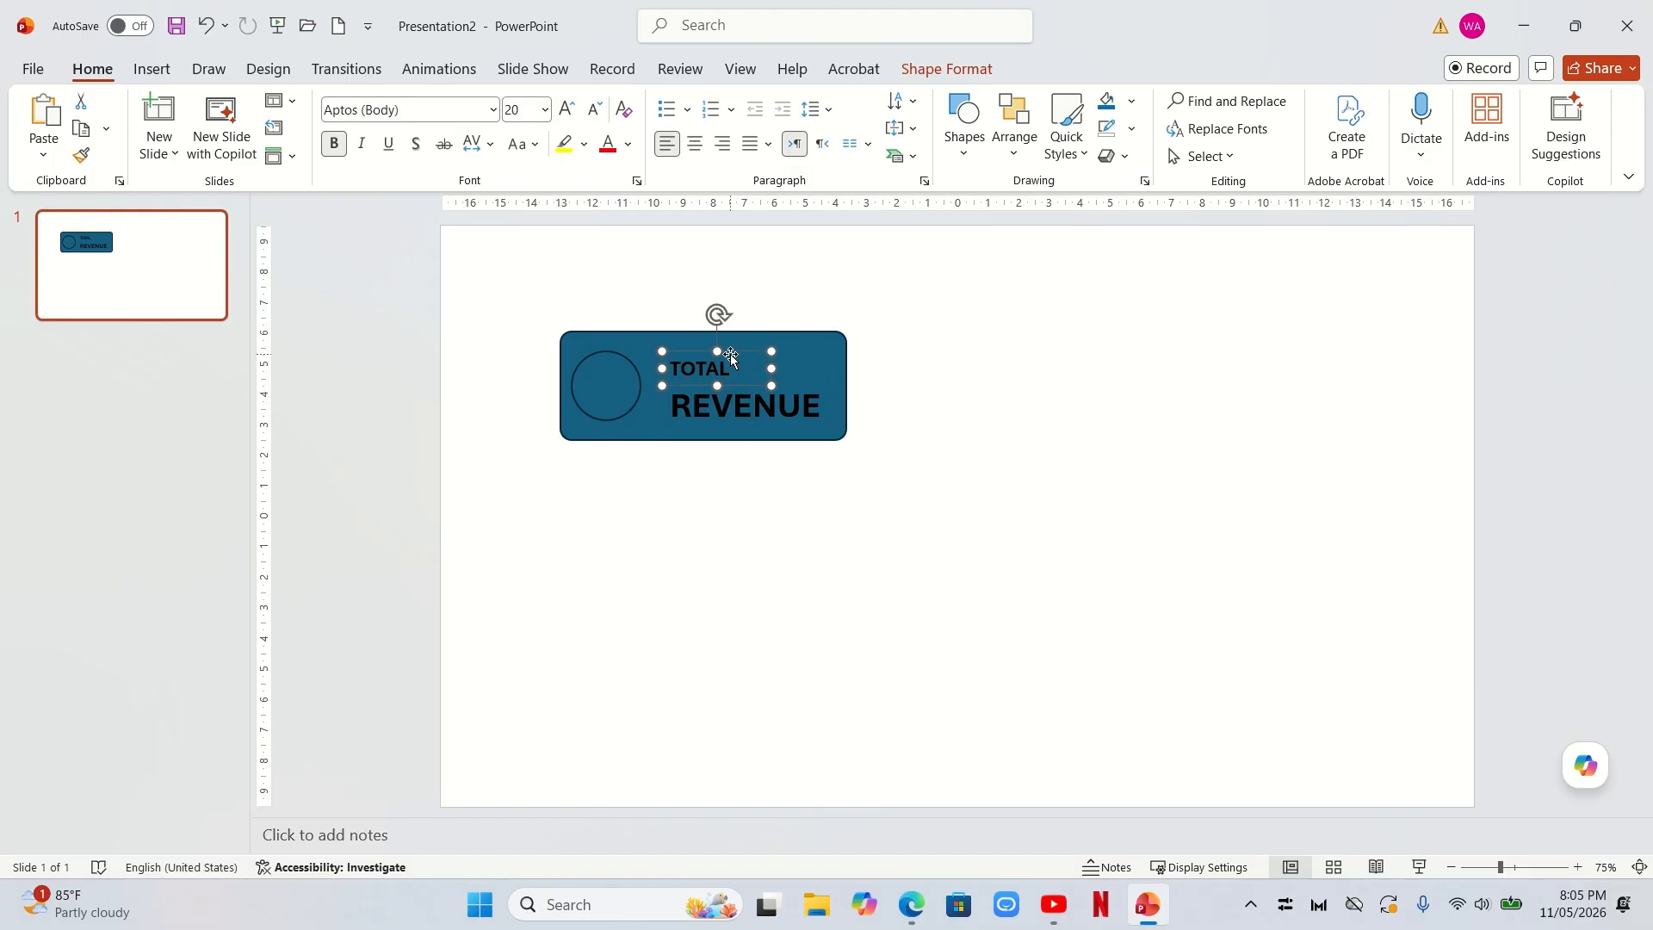
pyautogui.hotkey('ctrl', 'z')
pyautogui.press('Down')
pyautogui.press('Down')
pyautogui.press('Down')
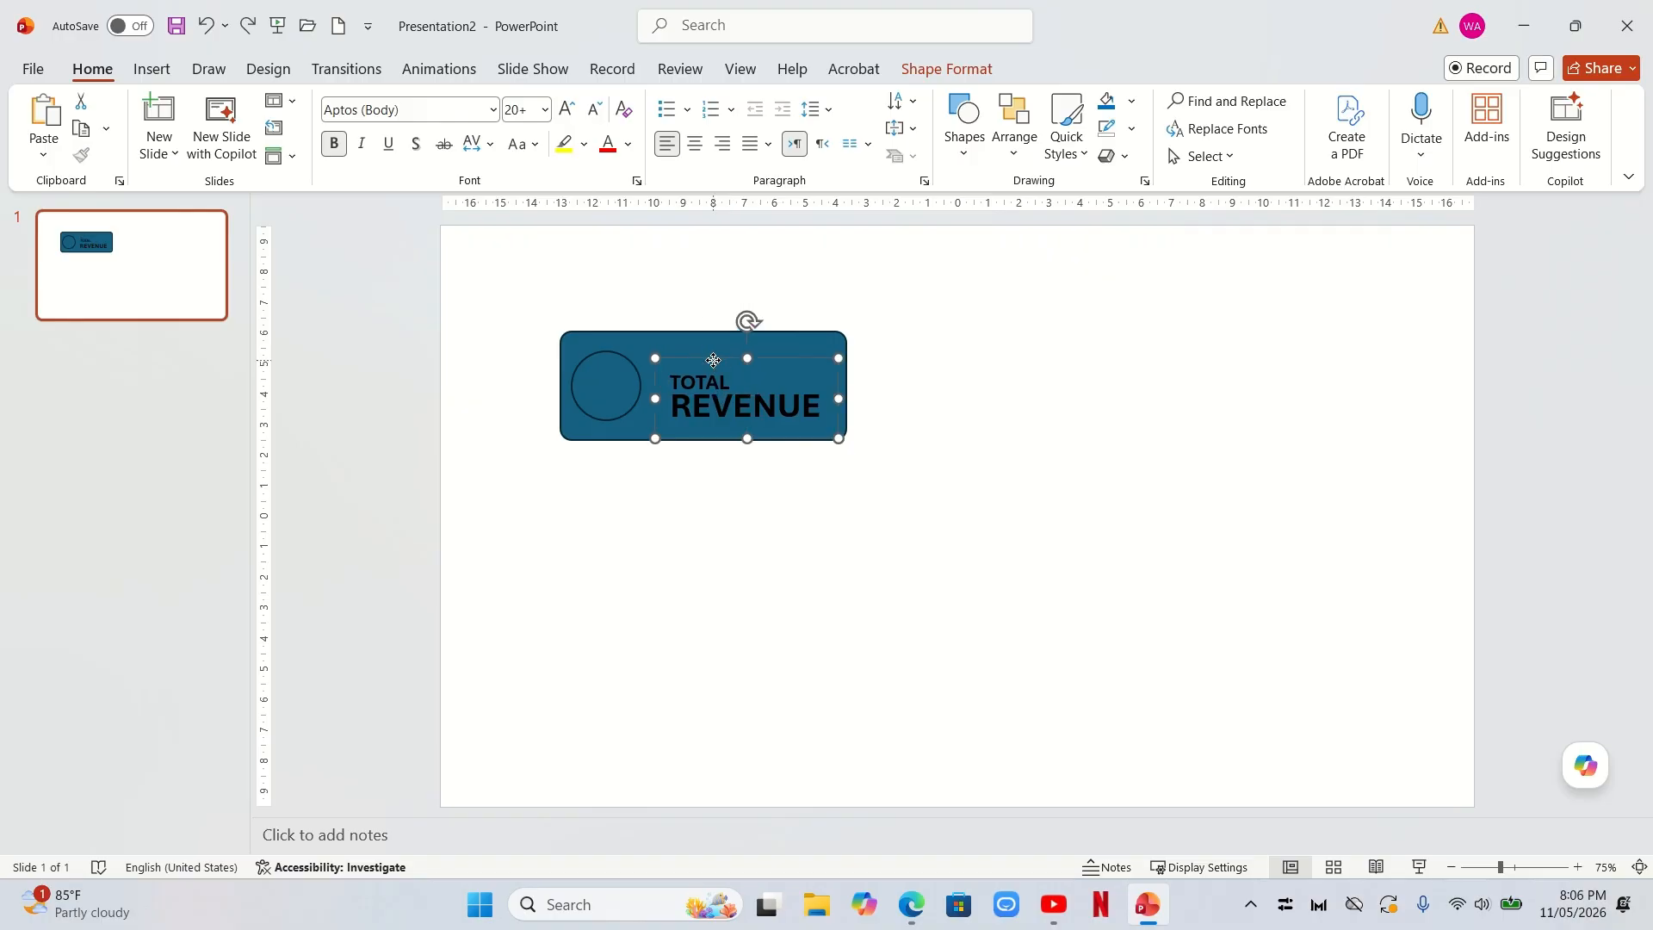
pyautogui.moveTo(713, 360)
pyautogui.mouseDown()
pyautogui.moveTo(716, 338)
pyautogui.moveTo(700, 348)
pyautogui.mouseUp()
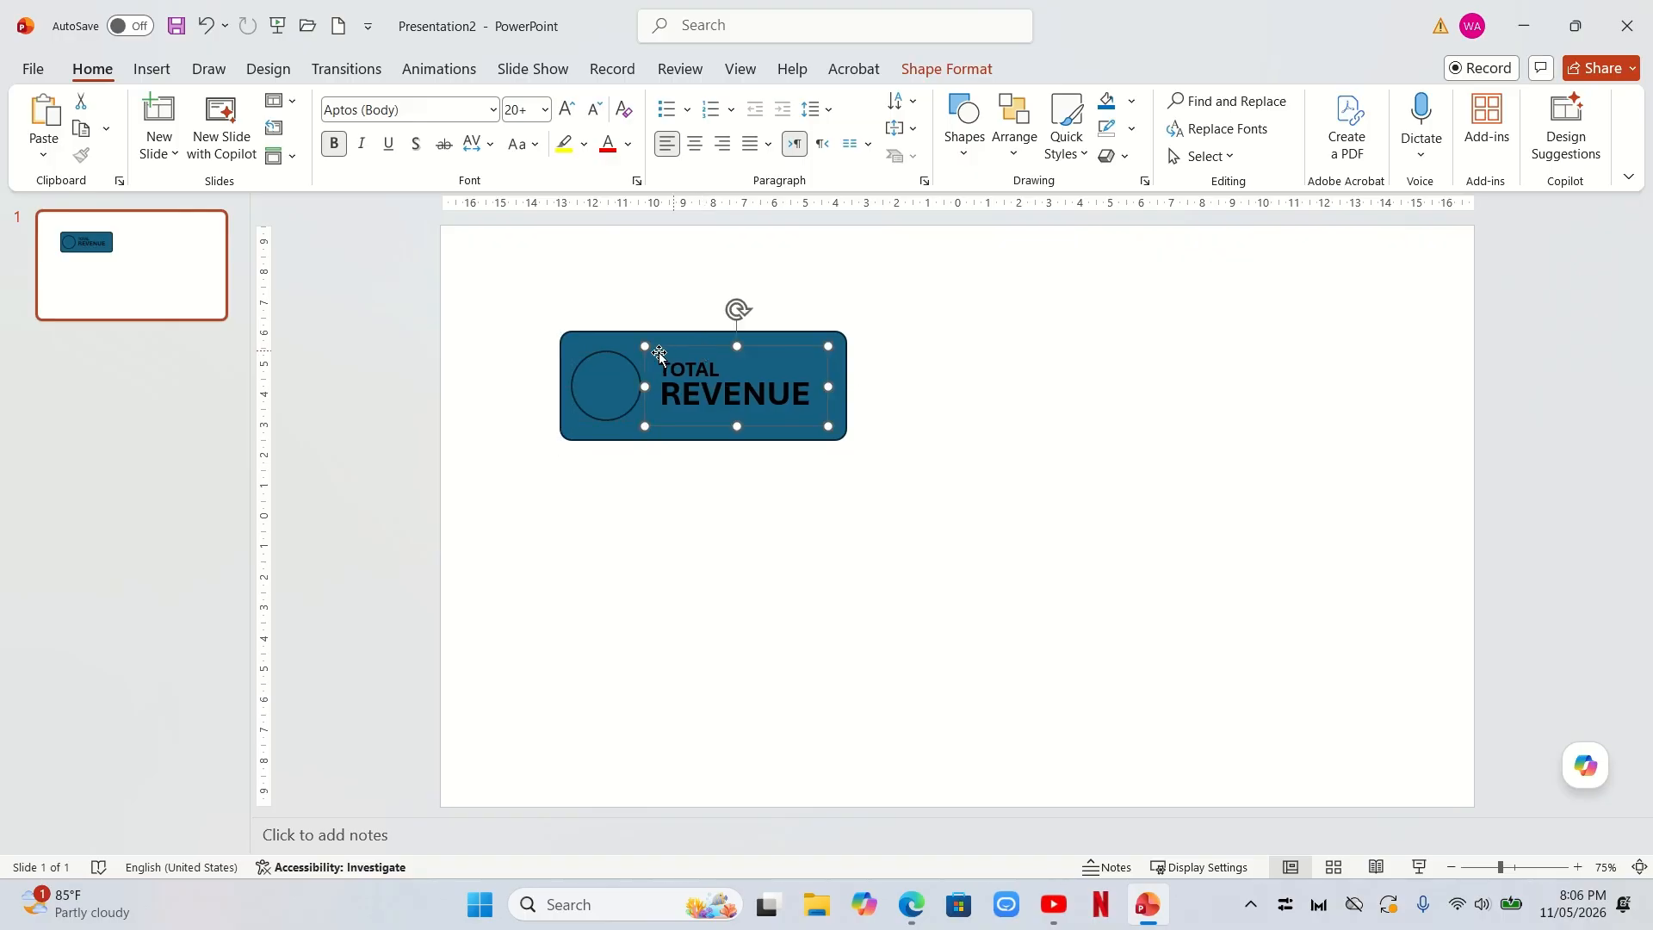
# Apply the intense light green theme shape style to the rounded rectangle.
pyautogui.click(602, 434)
pyautogui.click(944, 69)
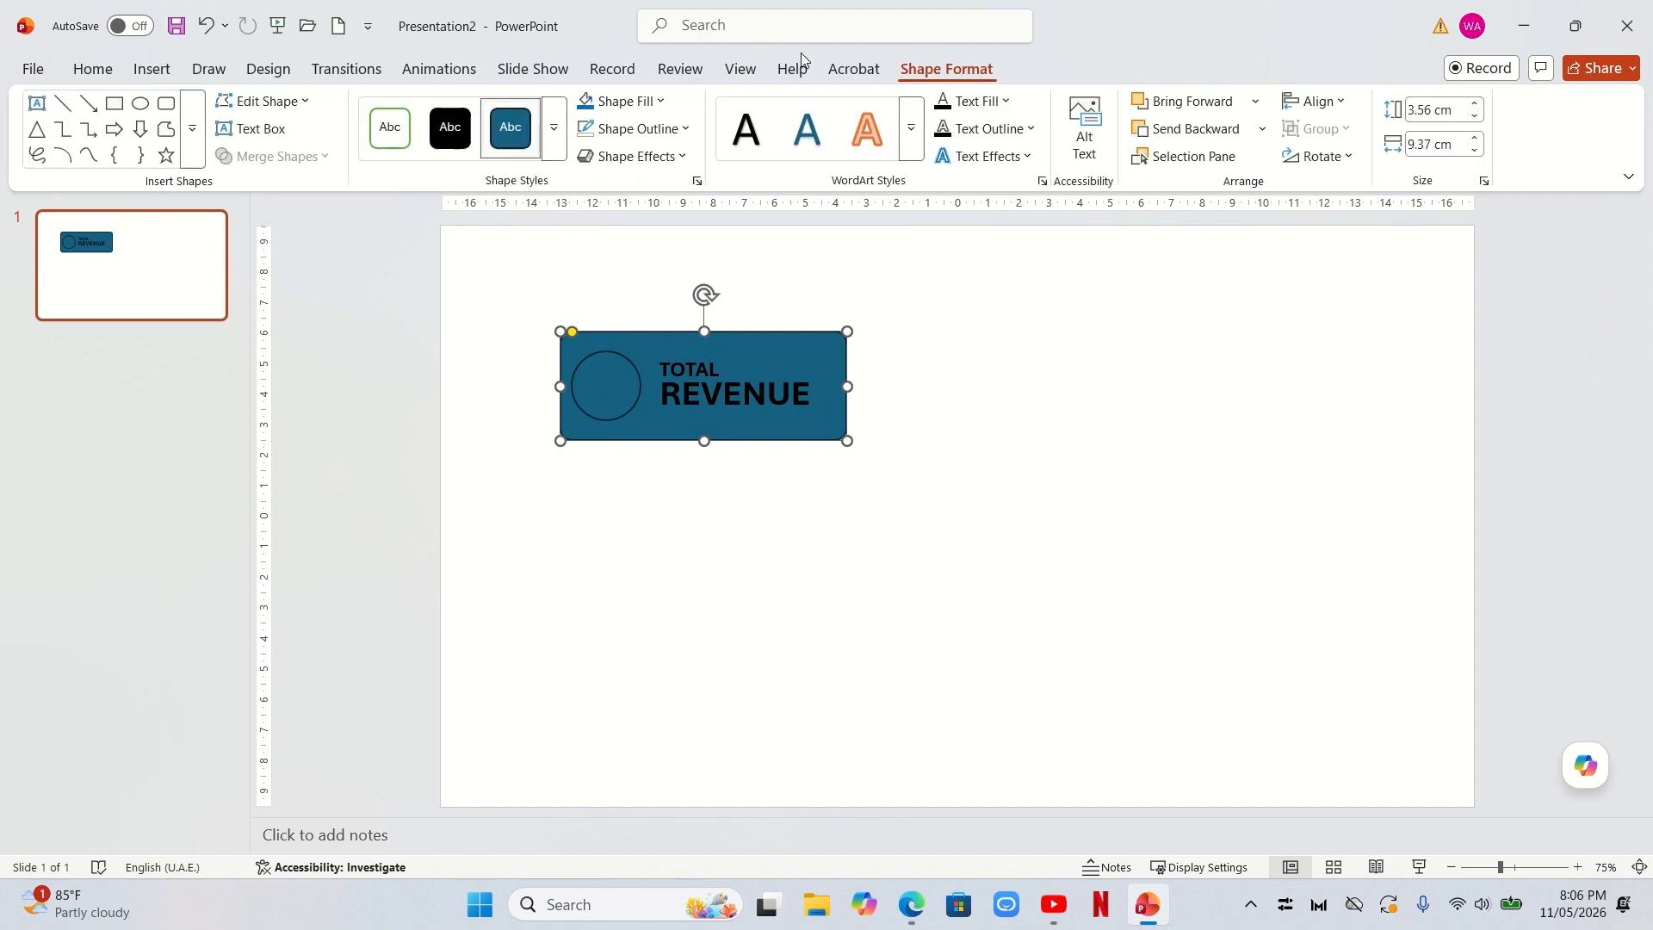
pyautogui.click(559, 148)
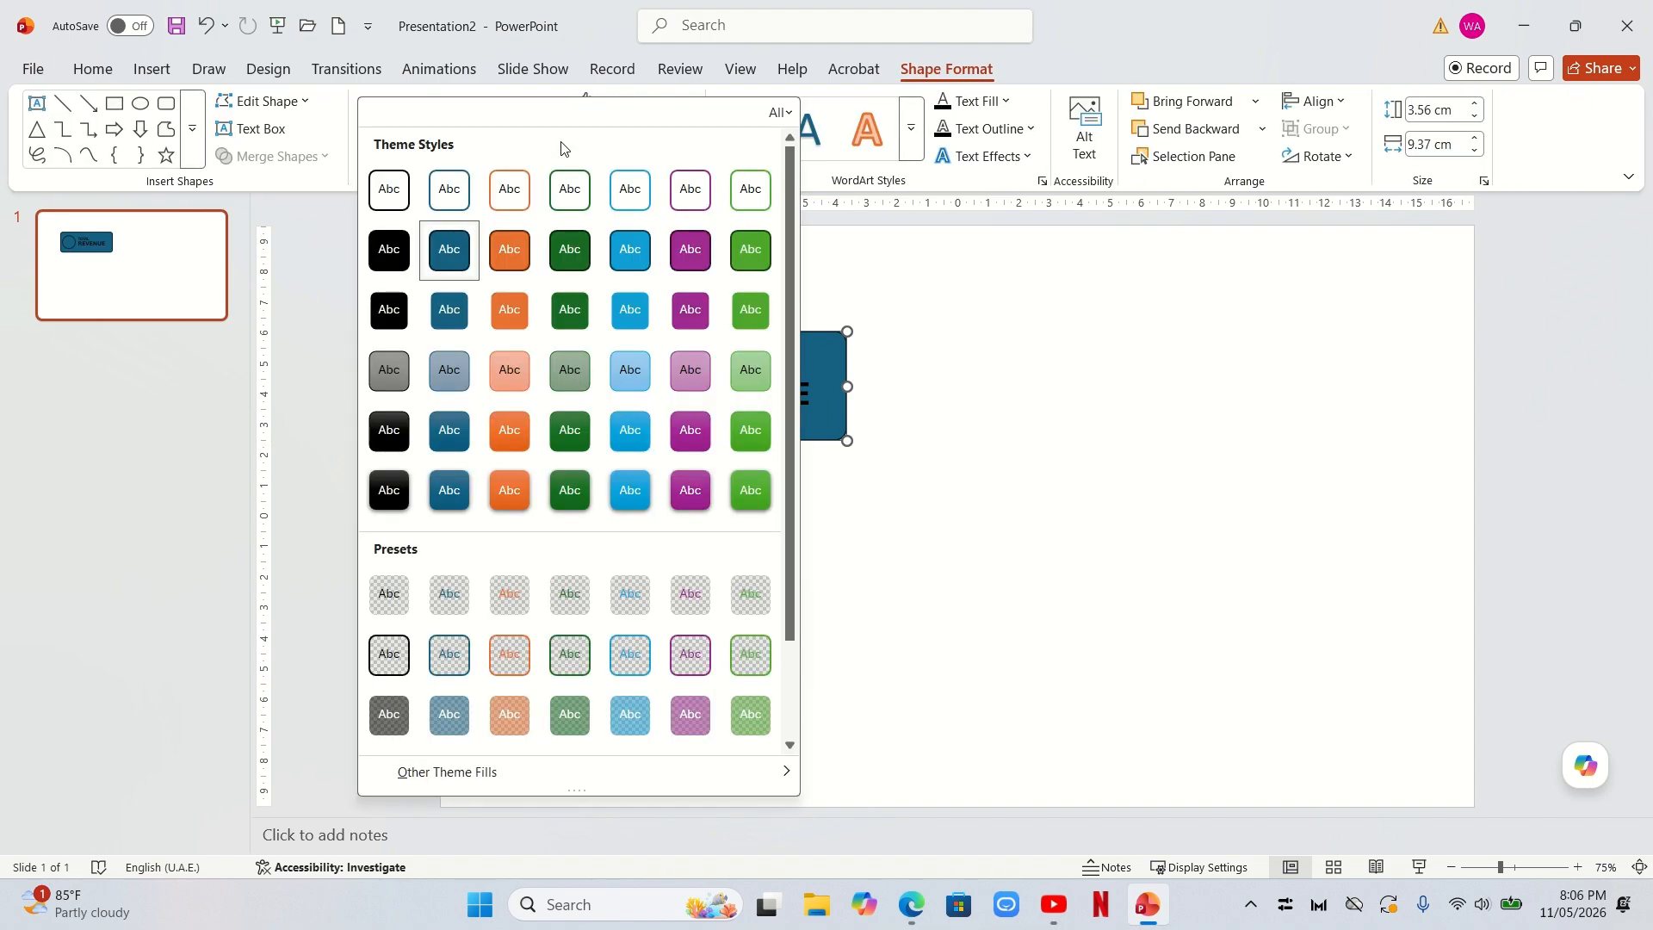
pyautogui.click(749, 491)
# Apply the intense light blue theme style to the circle and fill it with white.
pyautogui.click(619, 378)
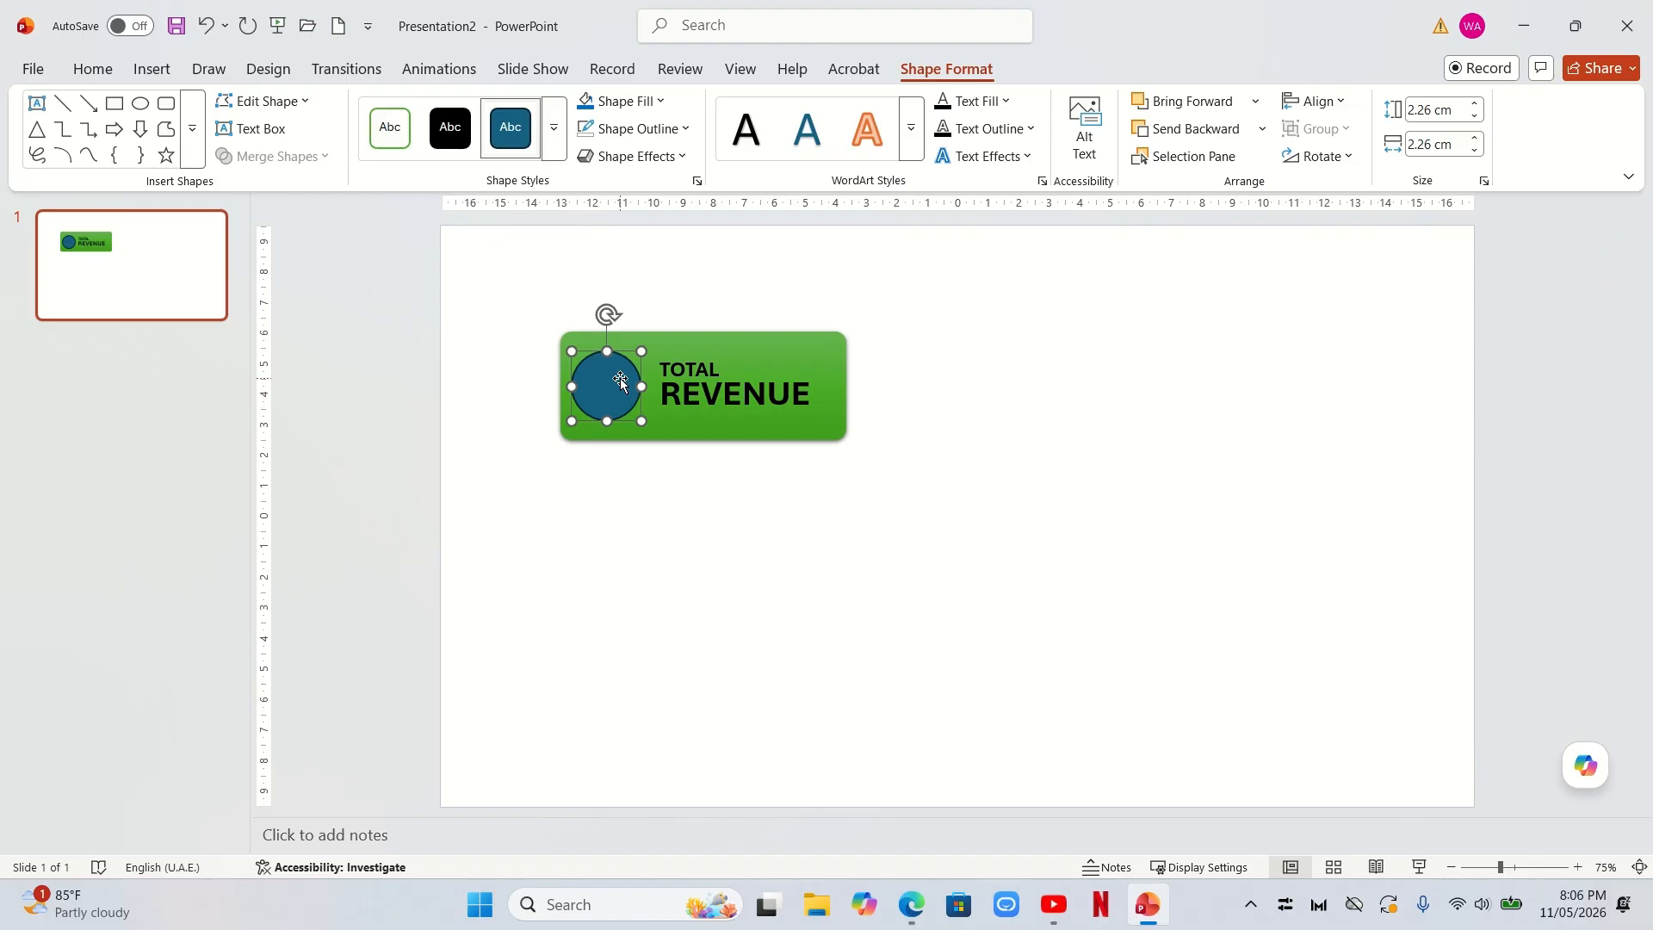
pyautogui.click(554, 127)
pyautogui.click(641, 493)
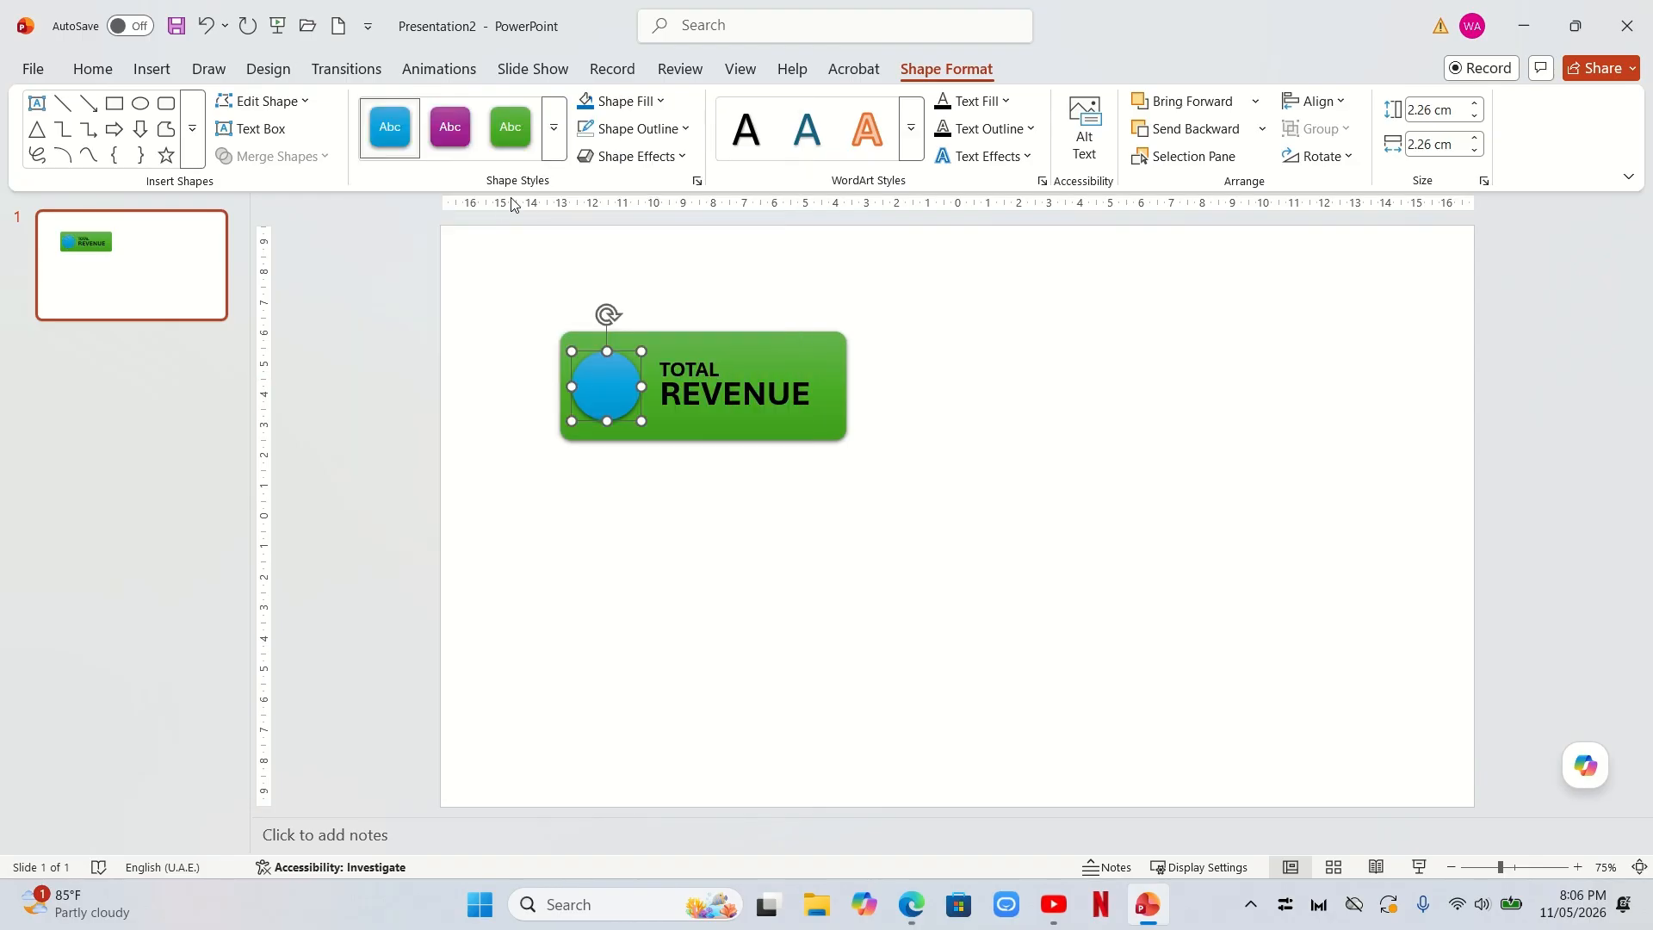
pyautogui.click(655, 102)
pyautogui.click(594, 207)
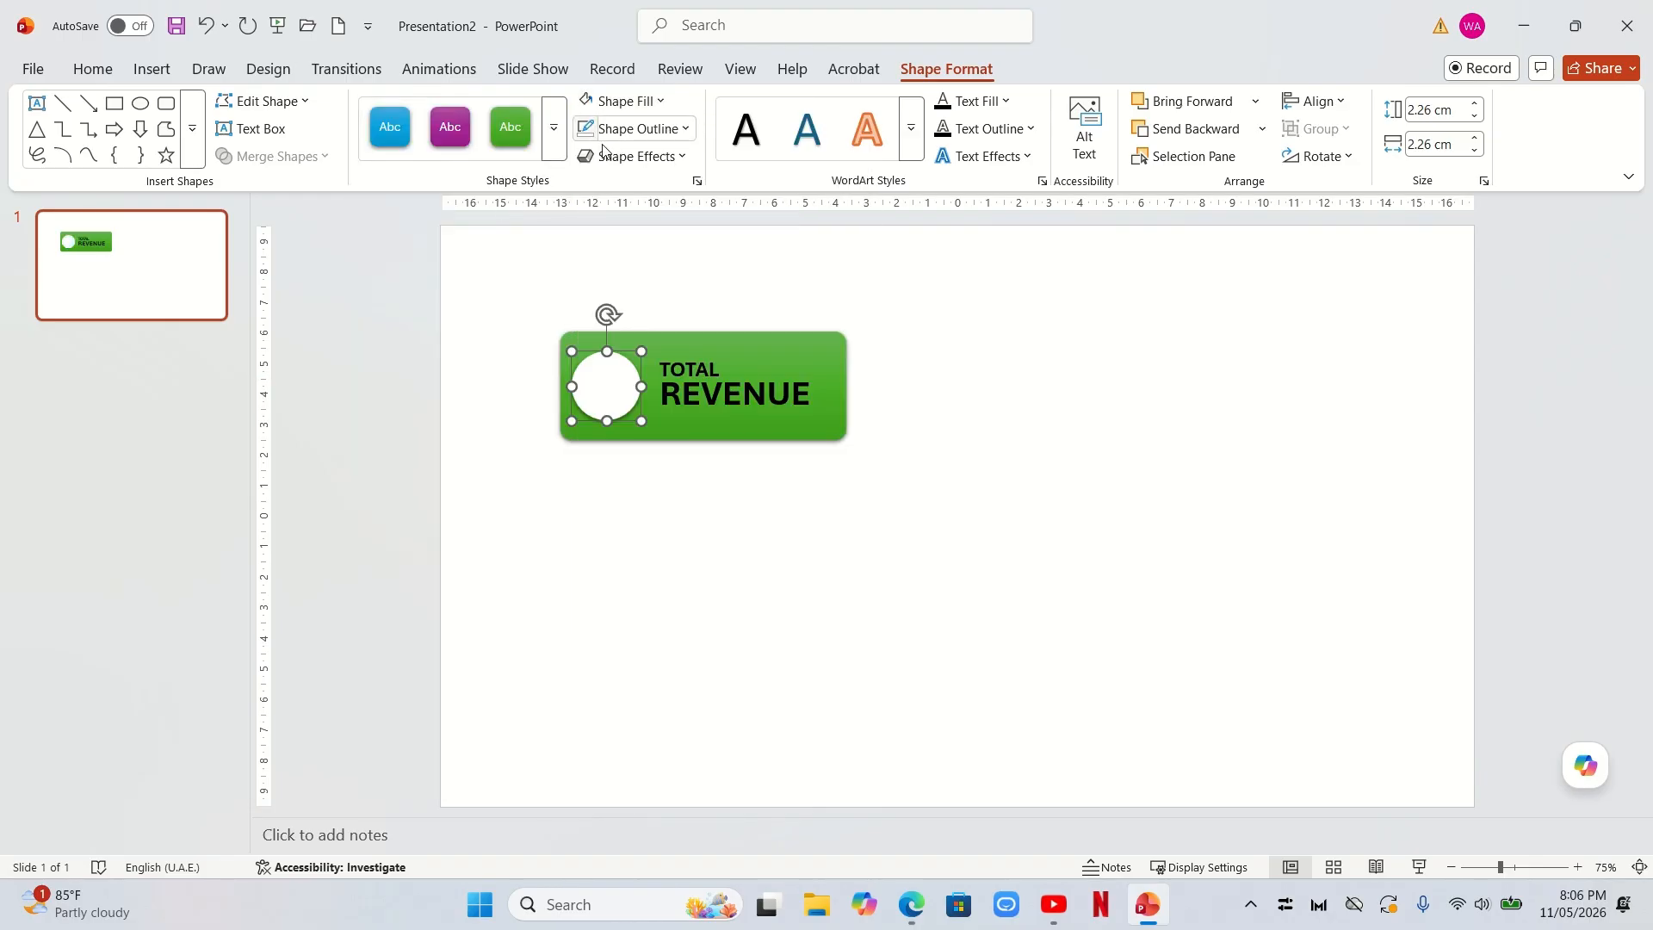
# Restyle the circle with a light green theme effect and fill it with white.
pyautogui.click(555, 131)
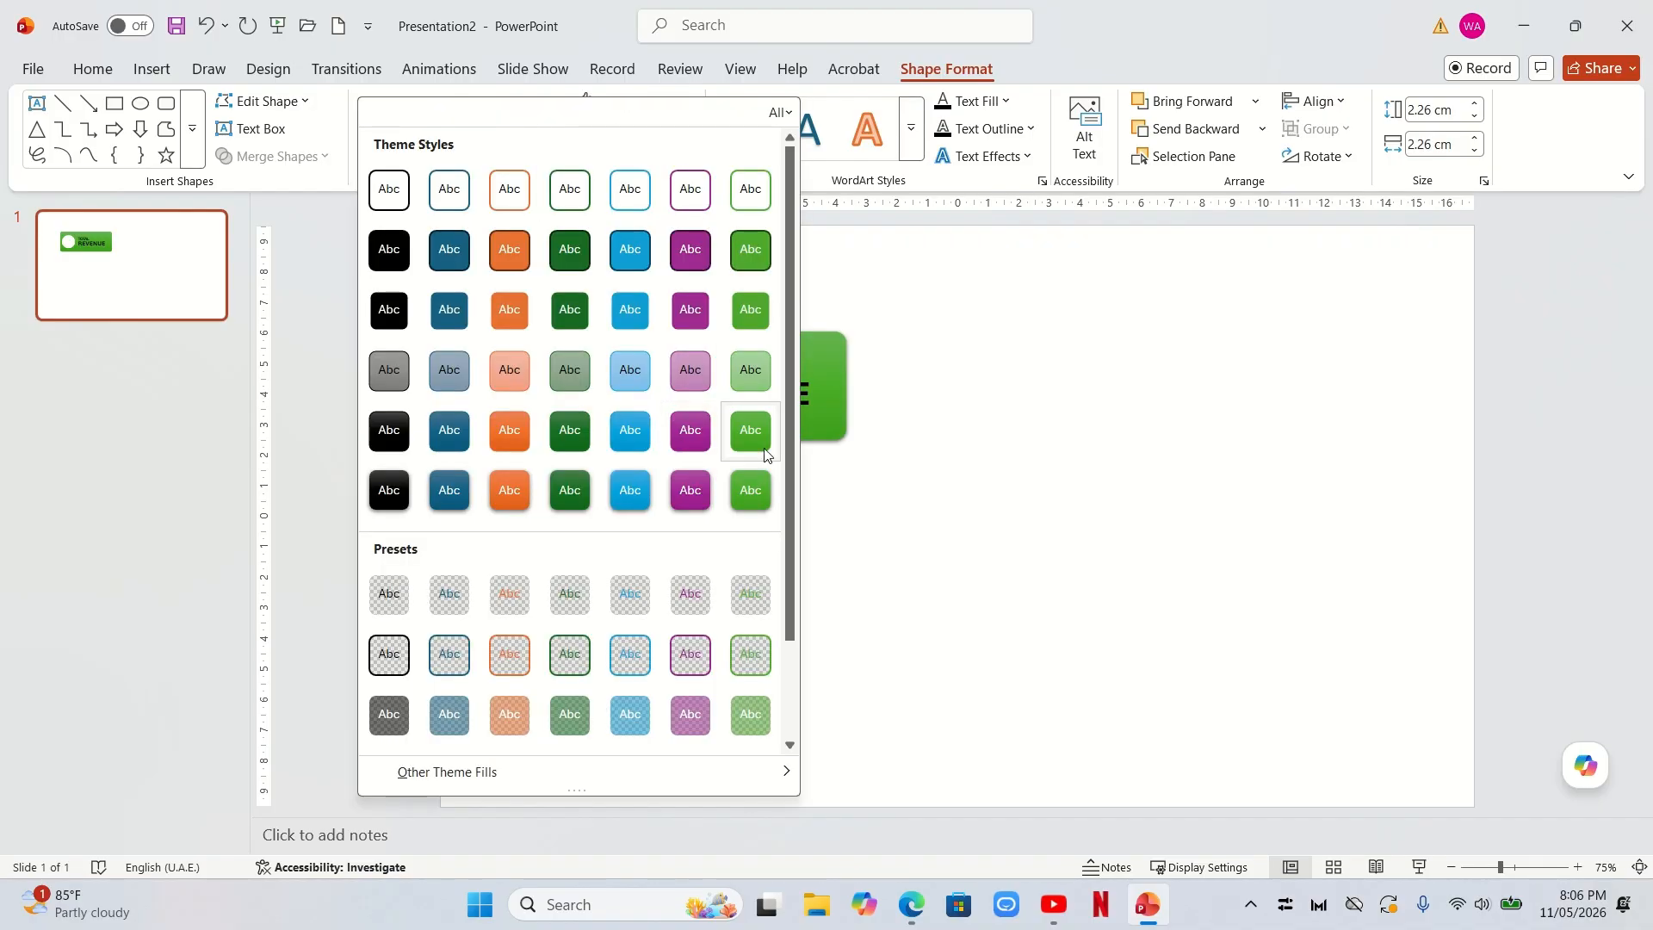
pyautogui.click(684, 443)
pyautogui.click(600, 105)
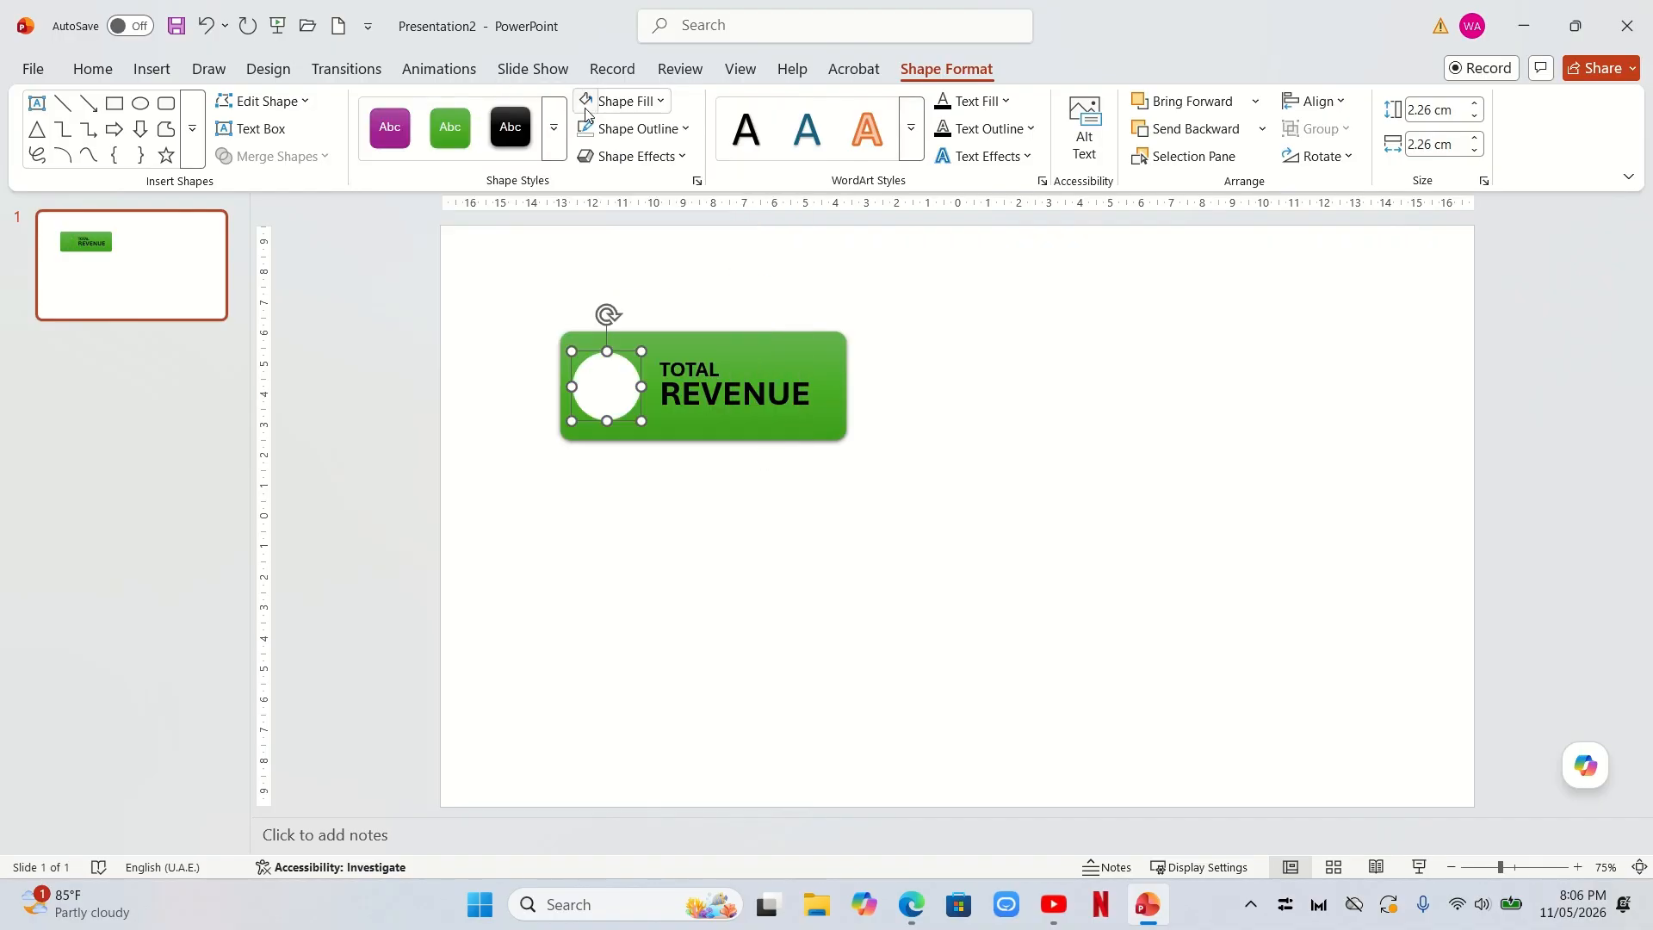
pyautogui.click(808, 553)
# Set the text fill of the grouped TOTAL REVENUE text to white.
pyautogui.click(692, 348)
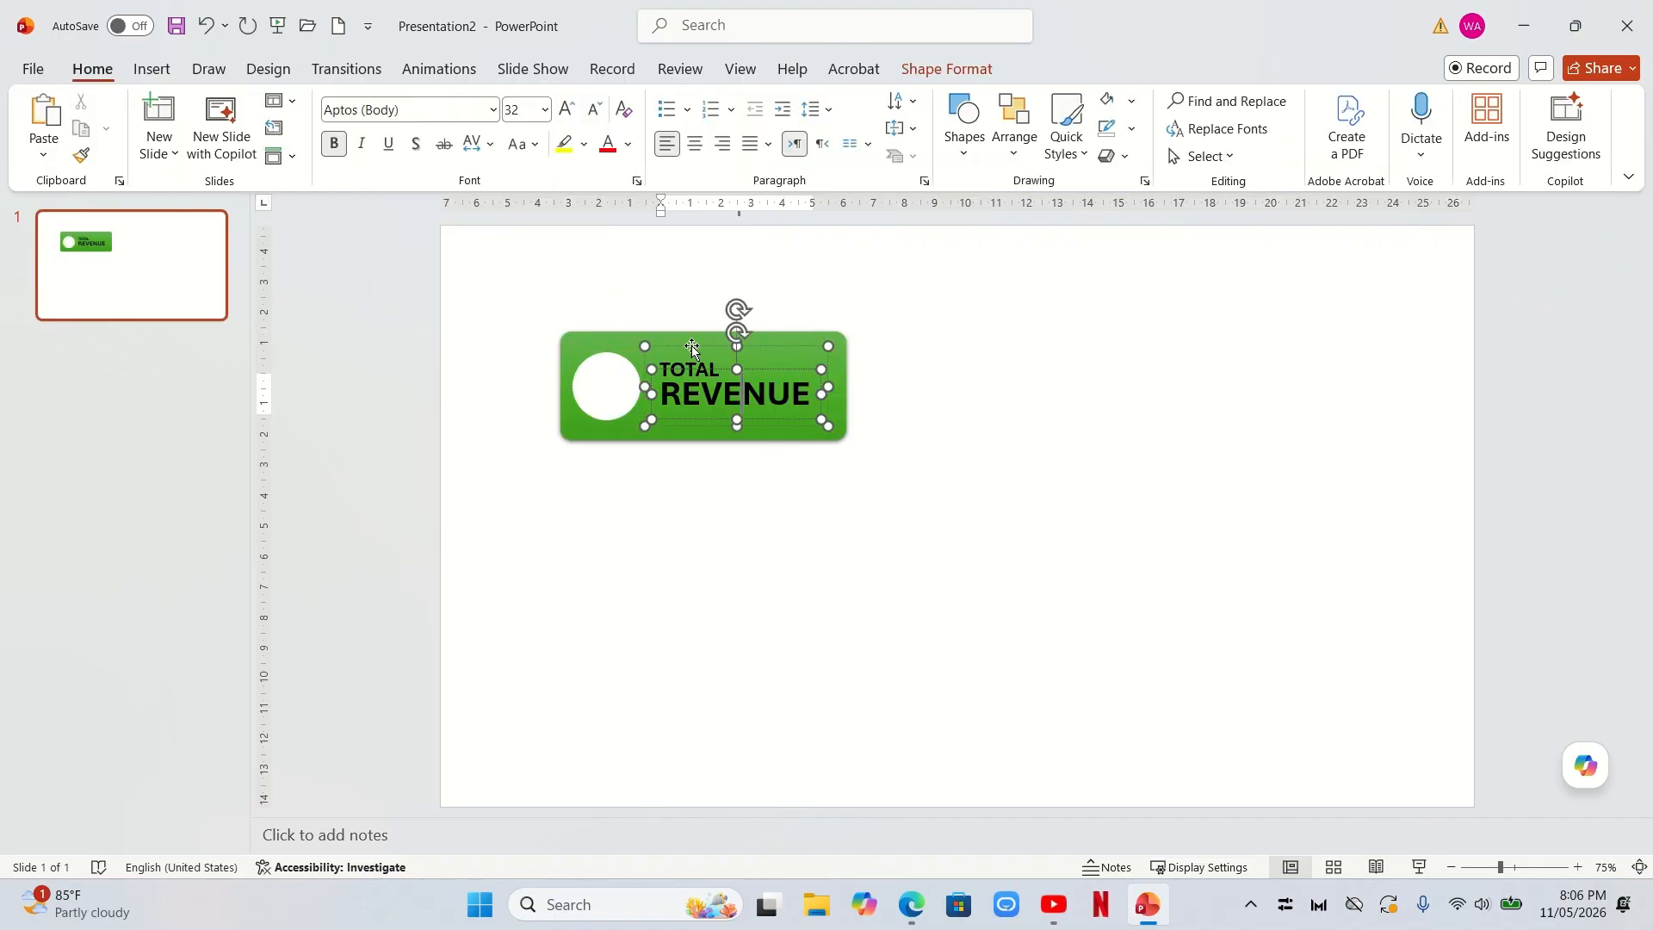
pyautogui.click(966, 73)
pyautogui.click(1004, 101)
pyautogui.click(963, 200)
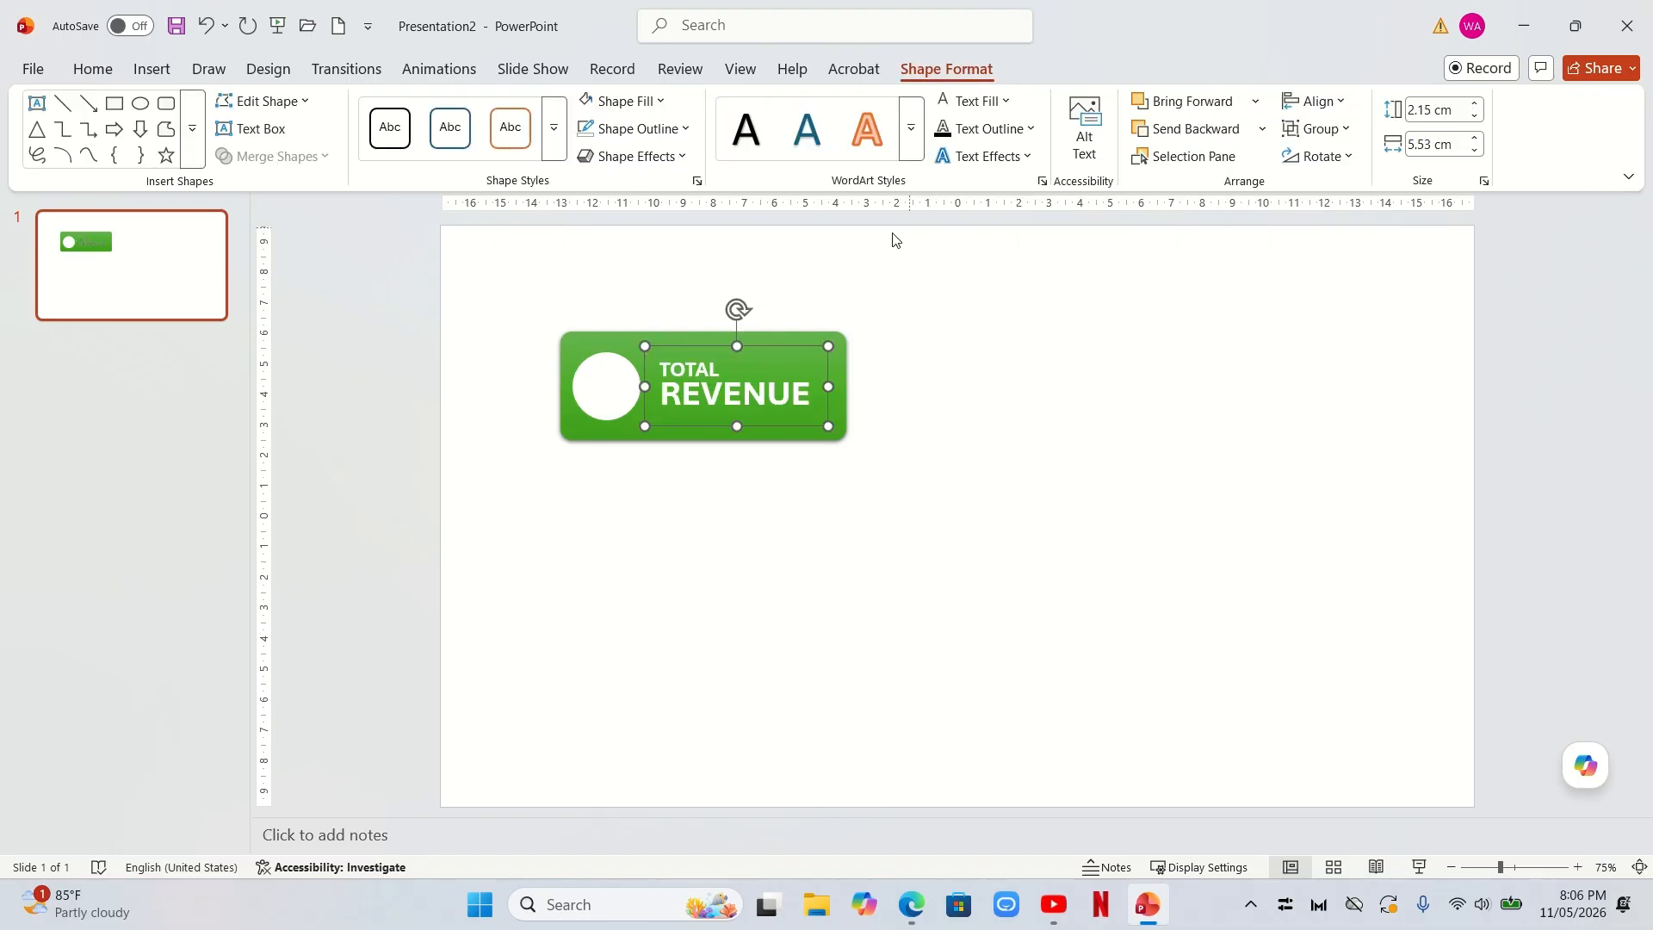
# Insert the solid gold bars icon from an icon search for REVENUE and fit it inside the white circle at 1.69 cm.
pyautogui.click(632, 405)
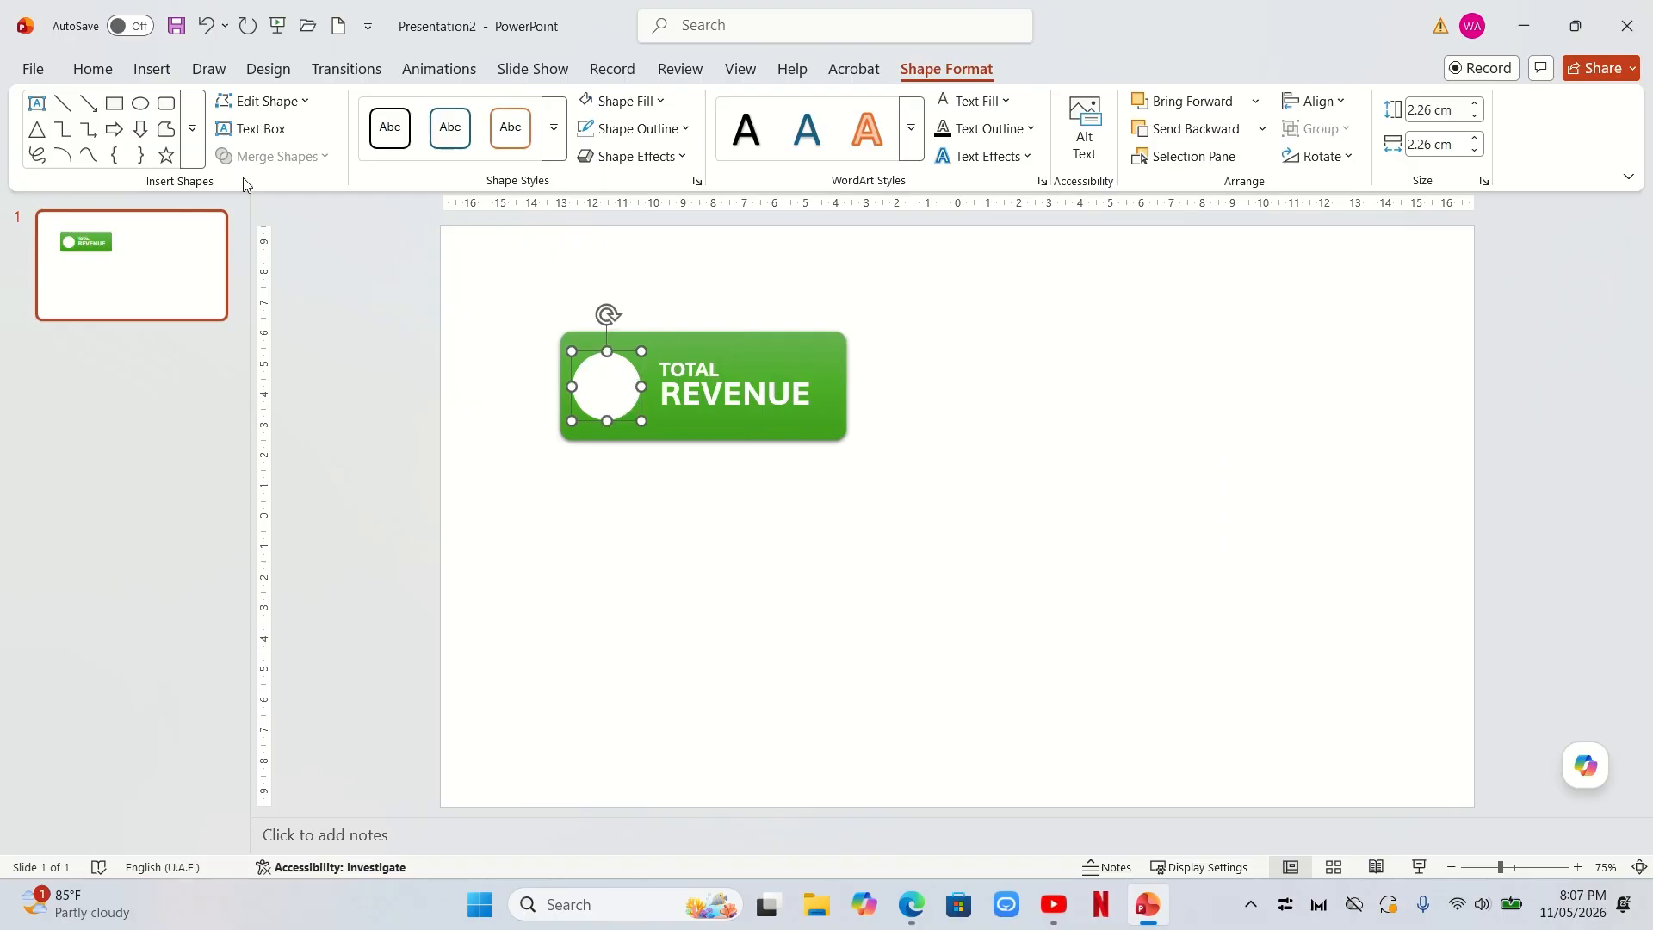
pyautogui.click(151, 69)
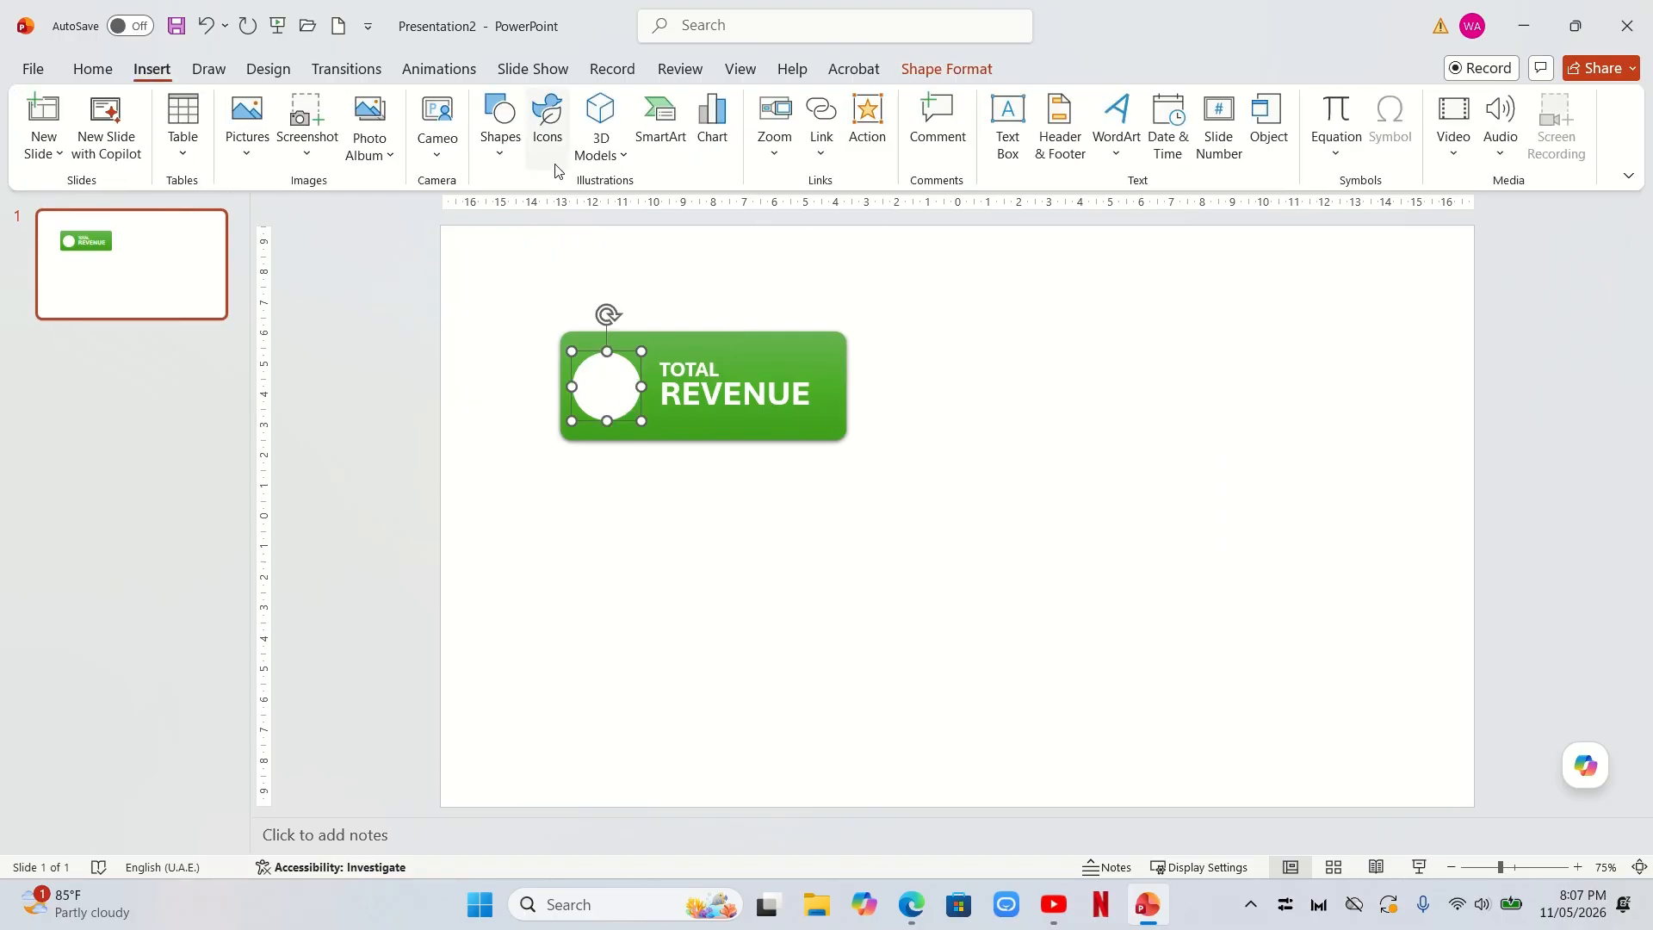
pyautogui.click(548, 122)
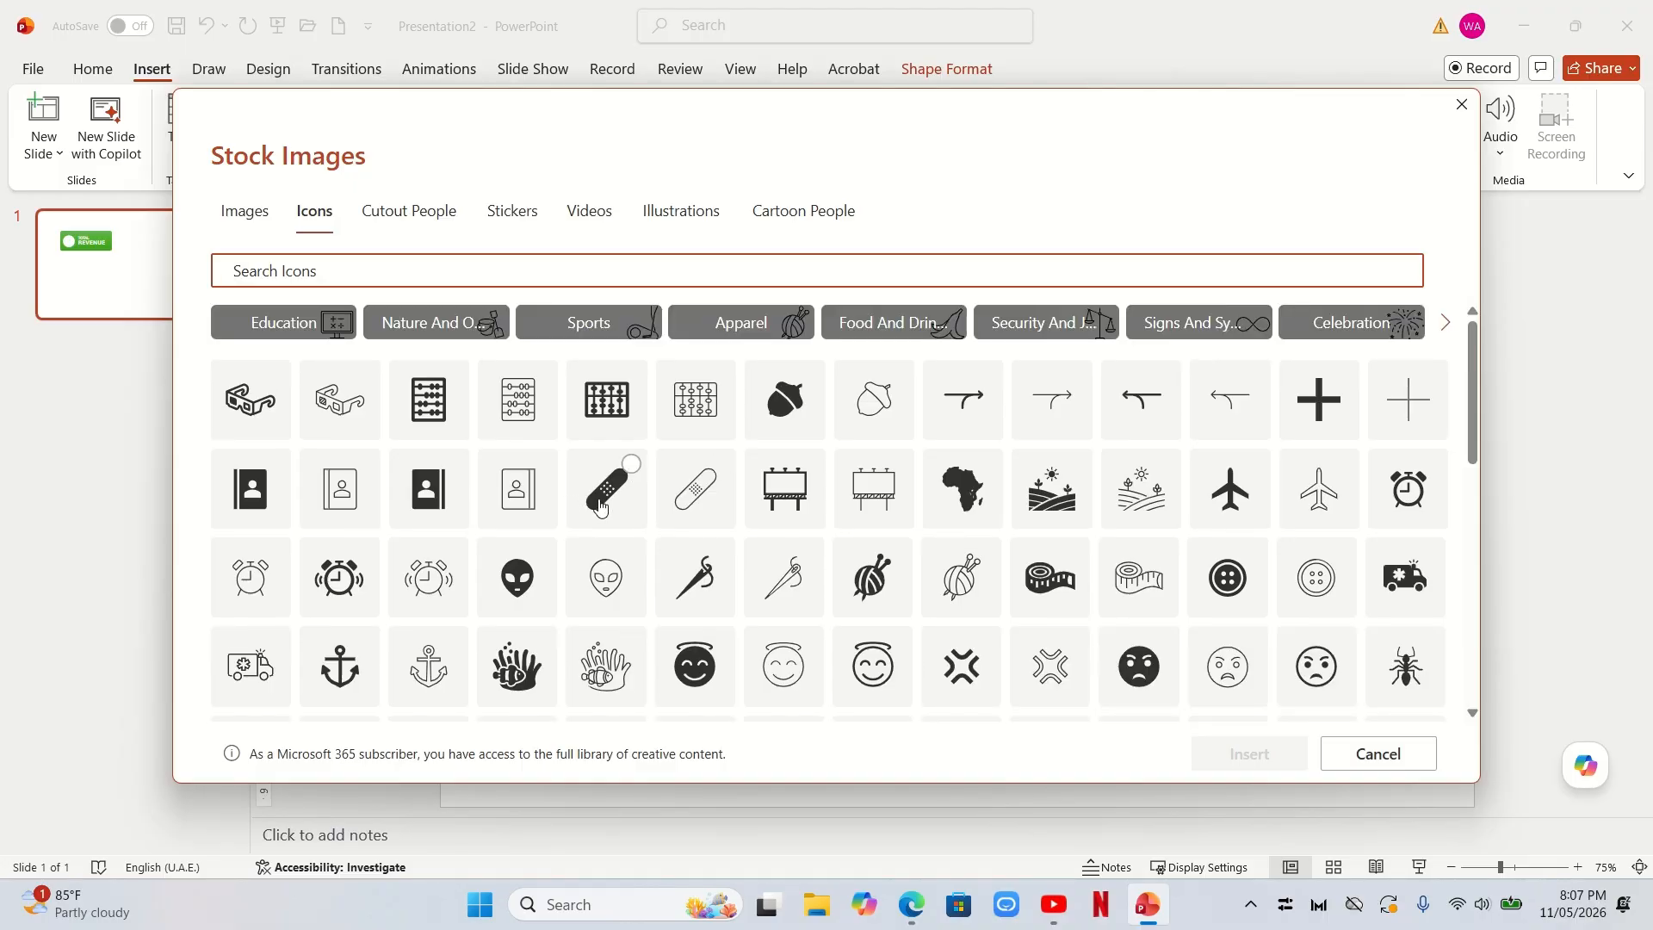
pyautogui.write('REVENUE')
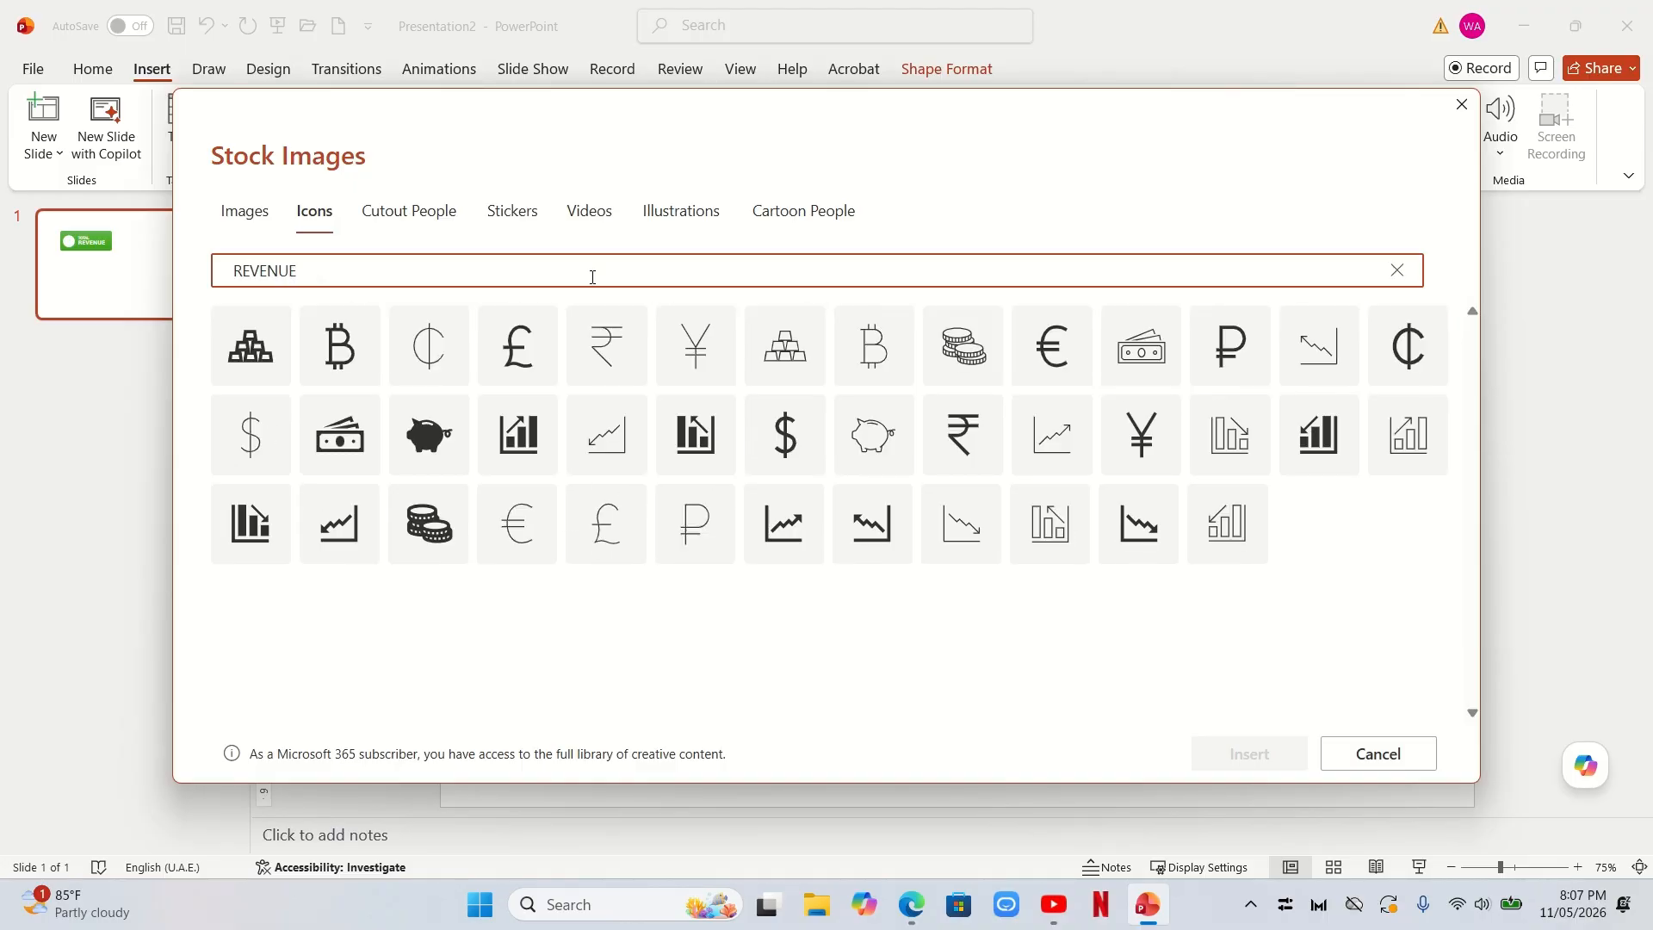
pyautogui.click(261, 368)
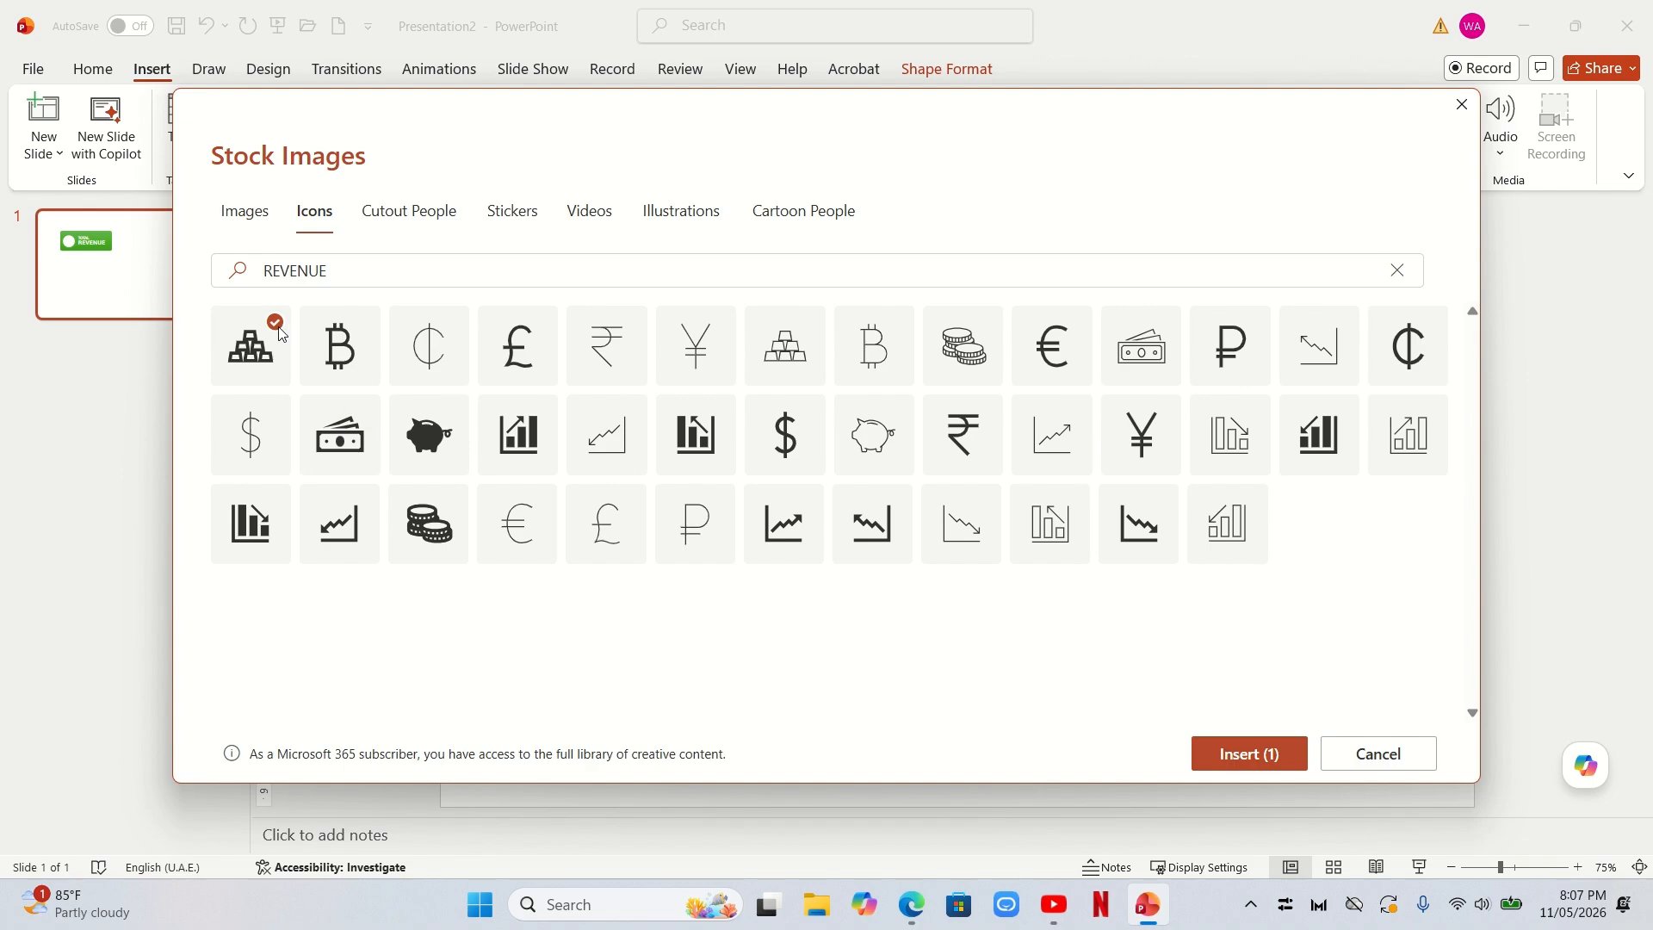
pyautogui.click(1264, 755)
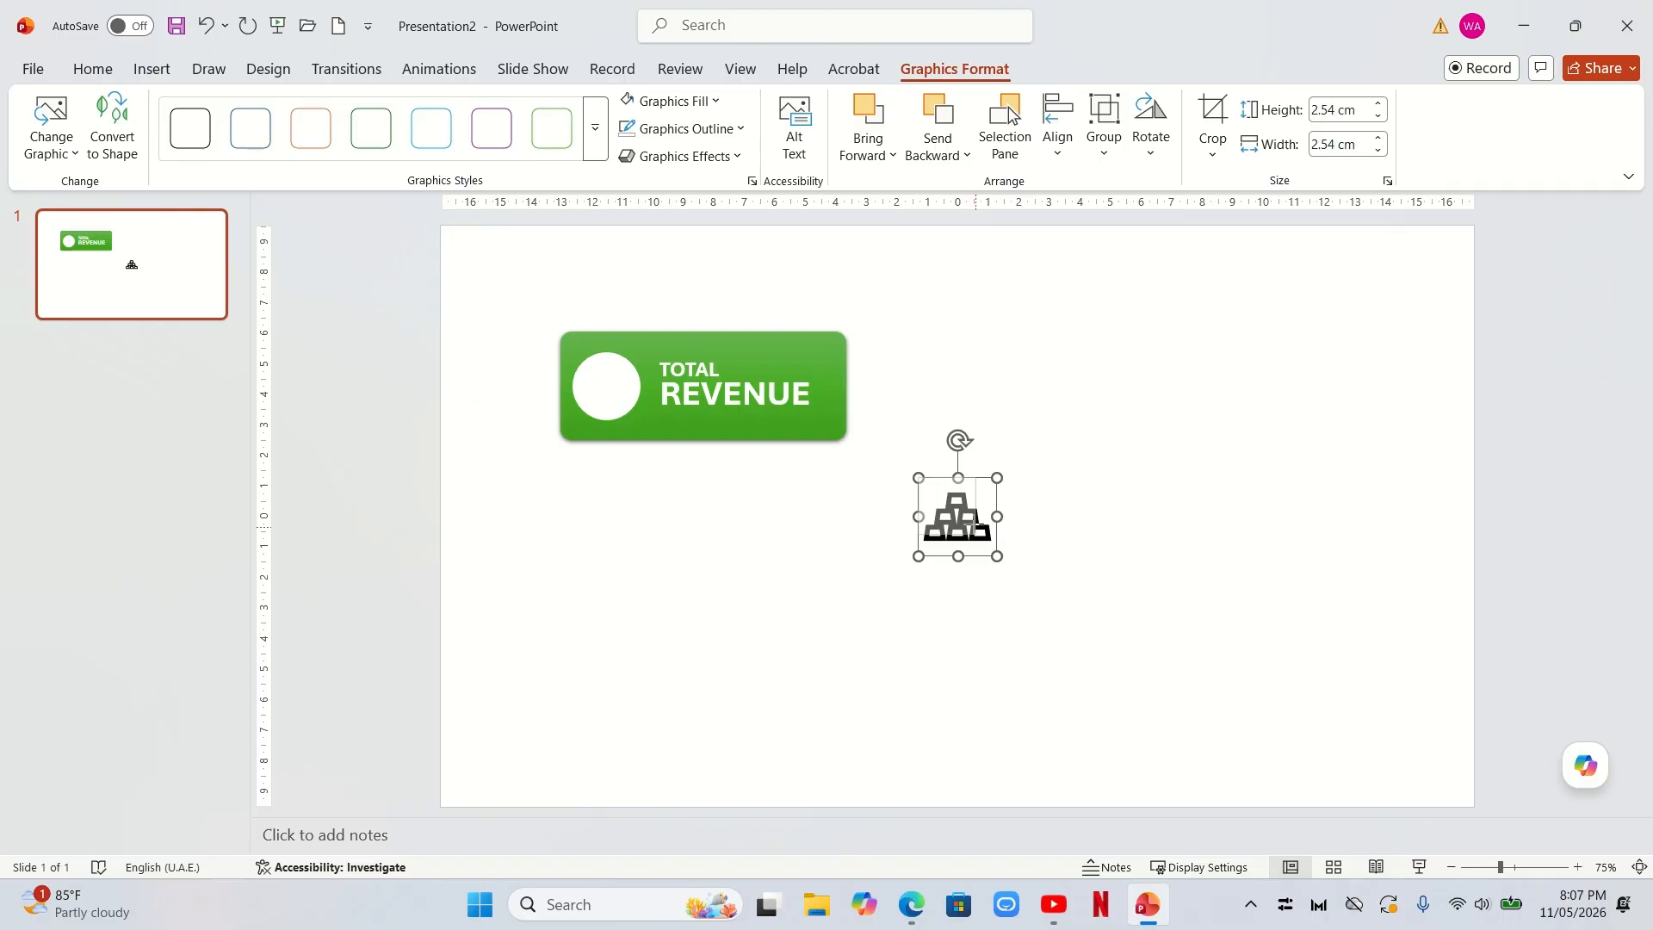
pyautogui.moveTo(955, 515); pyautogui.dragTo(630, 412)
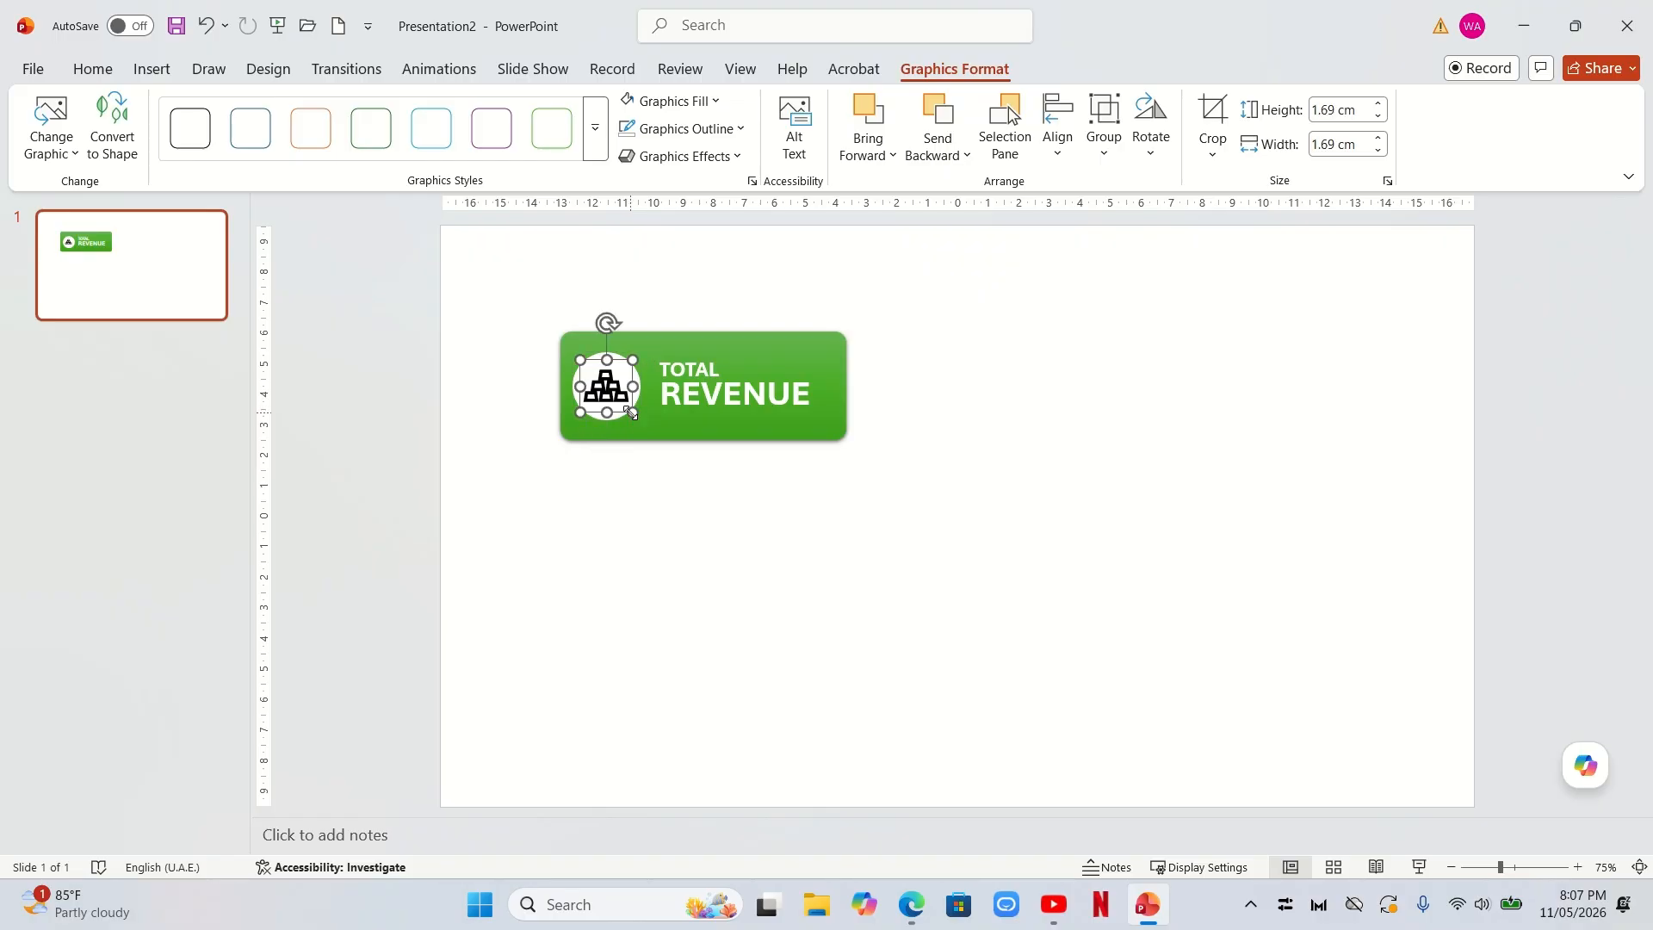
# Align the gold bars icon and the white circle to each other's horizontal and vertical centers and group them.
pyautogui.click(654, 515)
pyautogui.moveTo(658, 513); pyautogui.dragTo(524, 286)
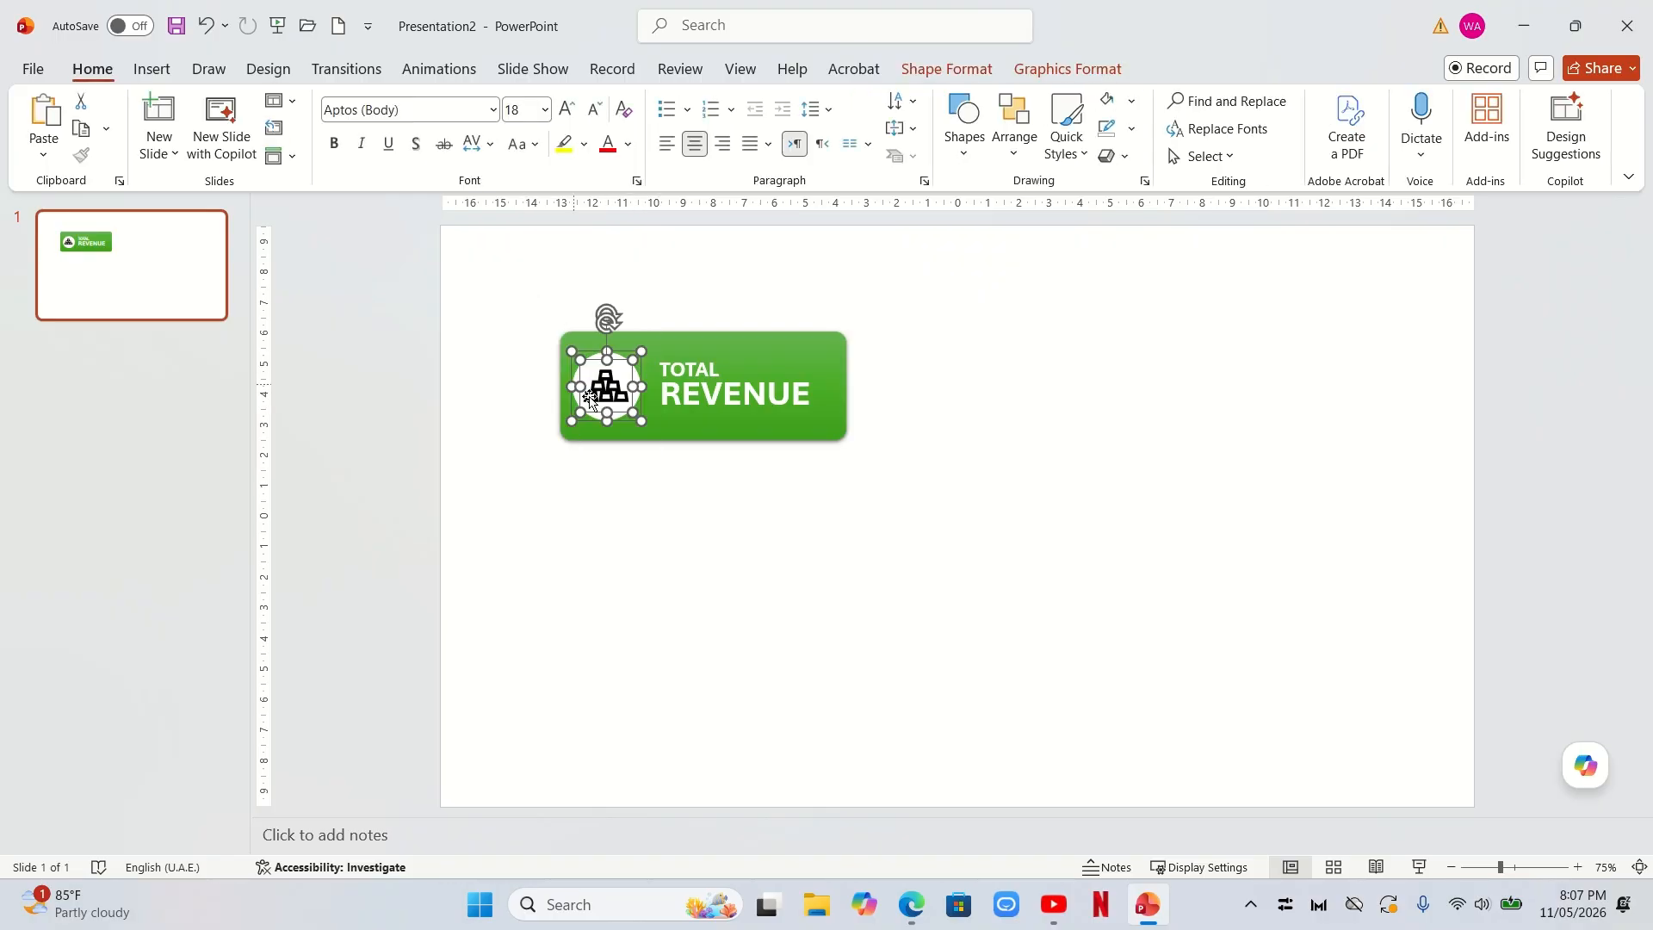
pyautogui.click(1067, 69)
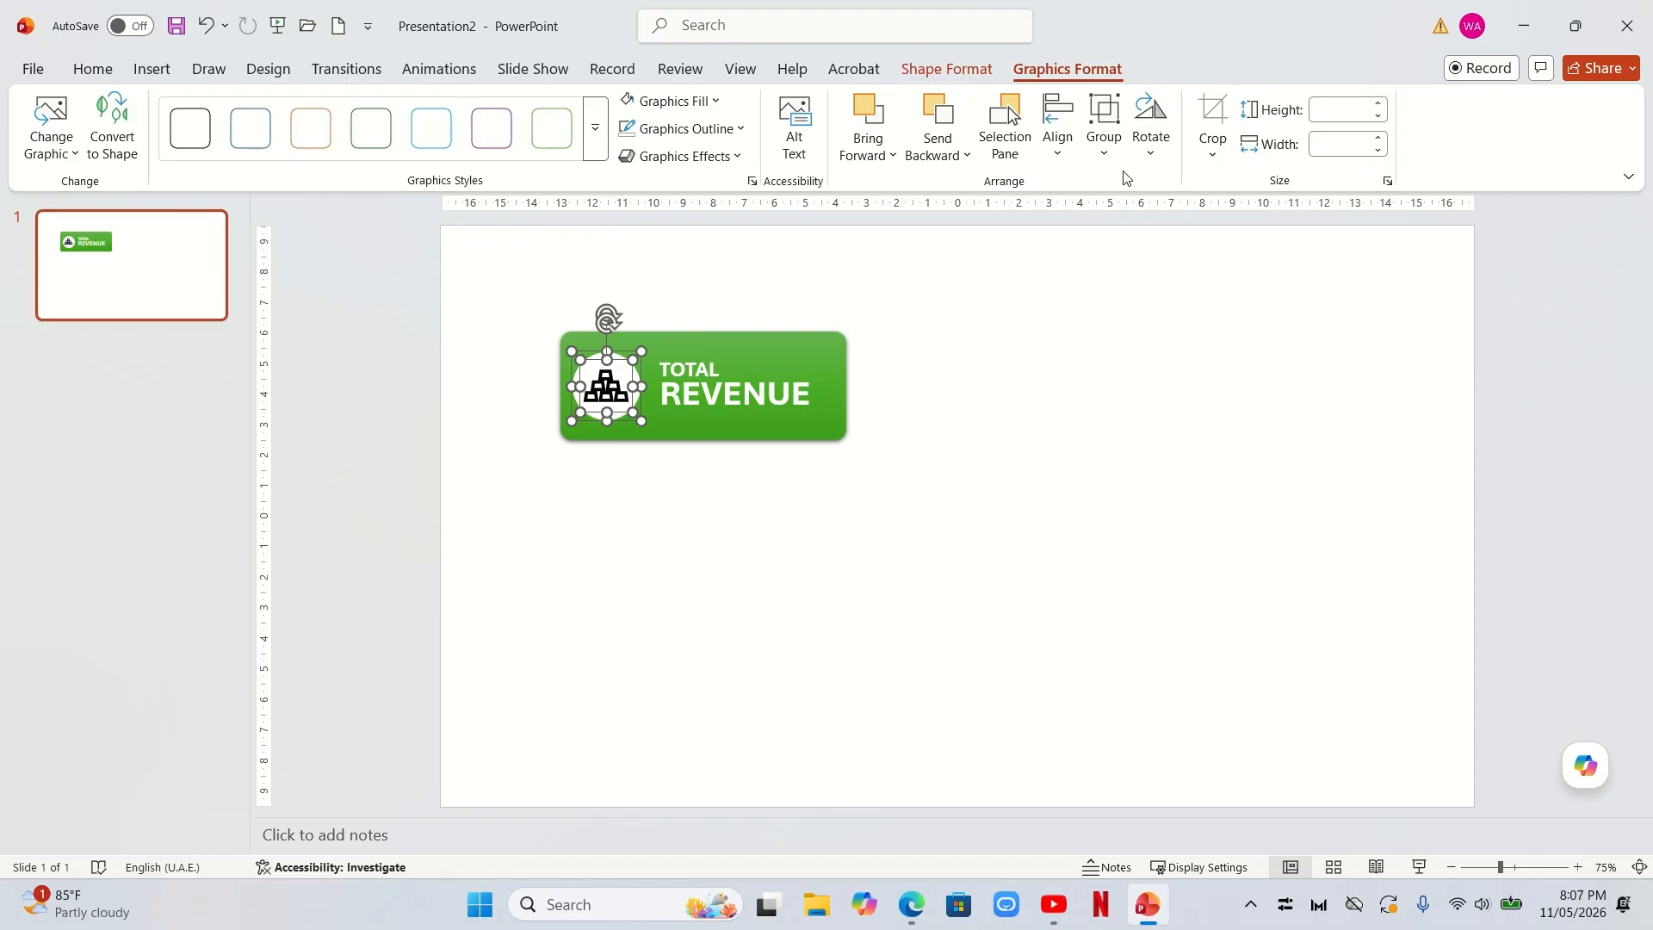
pyautogui.click(1057, 153)
pyautogui.click(1088, 225)
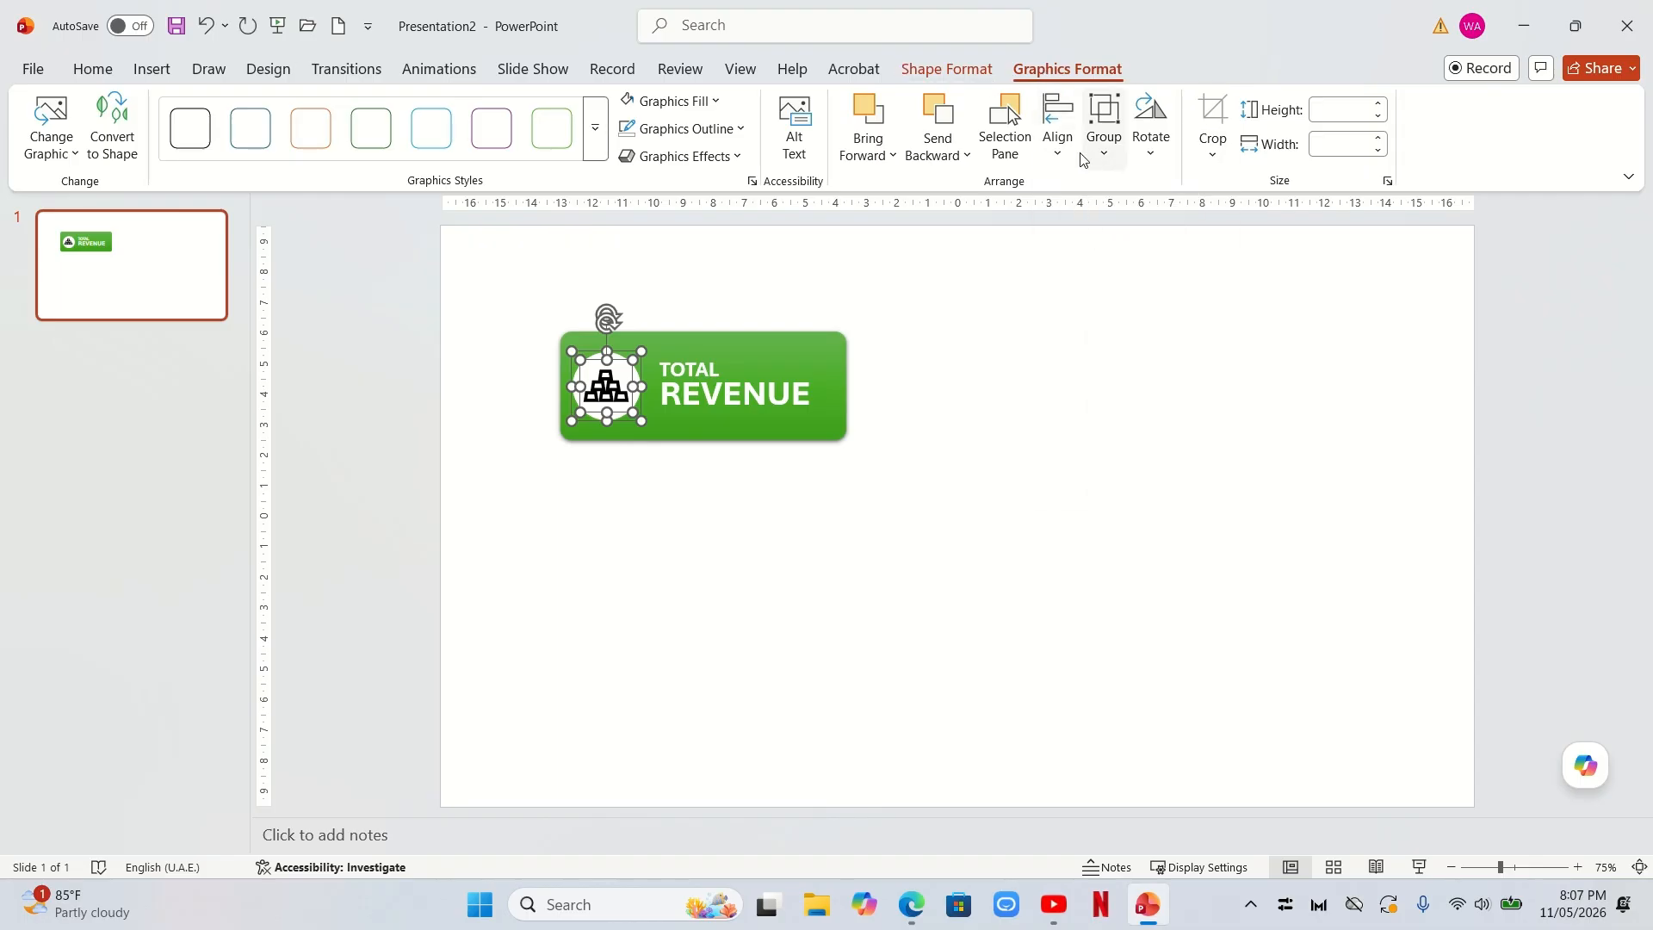
pyautogui.click(1078, 156)
pyautogui.click(1115, 320)
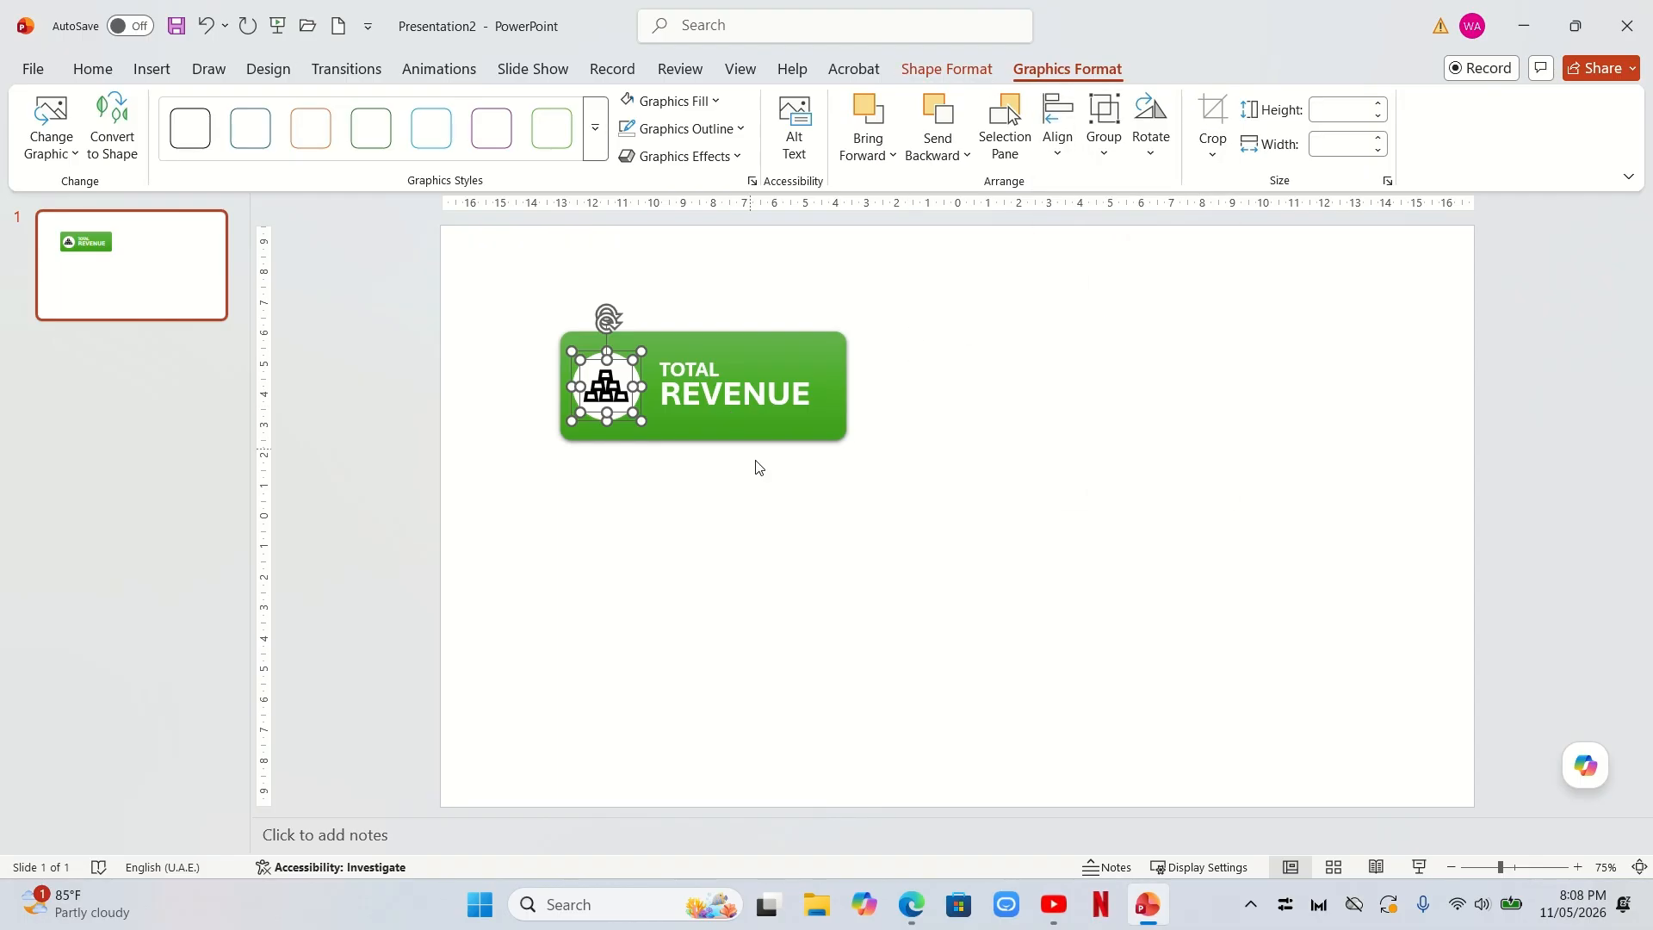
pyautogui.hotkey('ctrl', 'g')
# Fill the gold bars icon in the white circle with the standard green color.
pyautogui.click(672, 101)
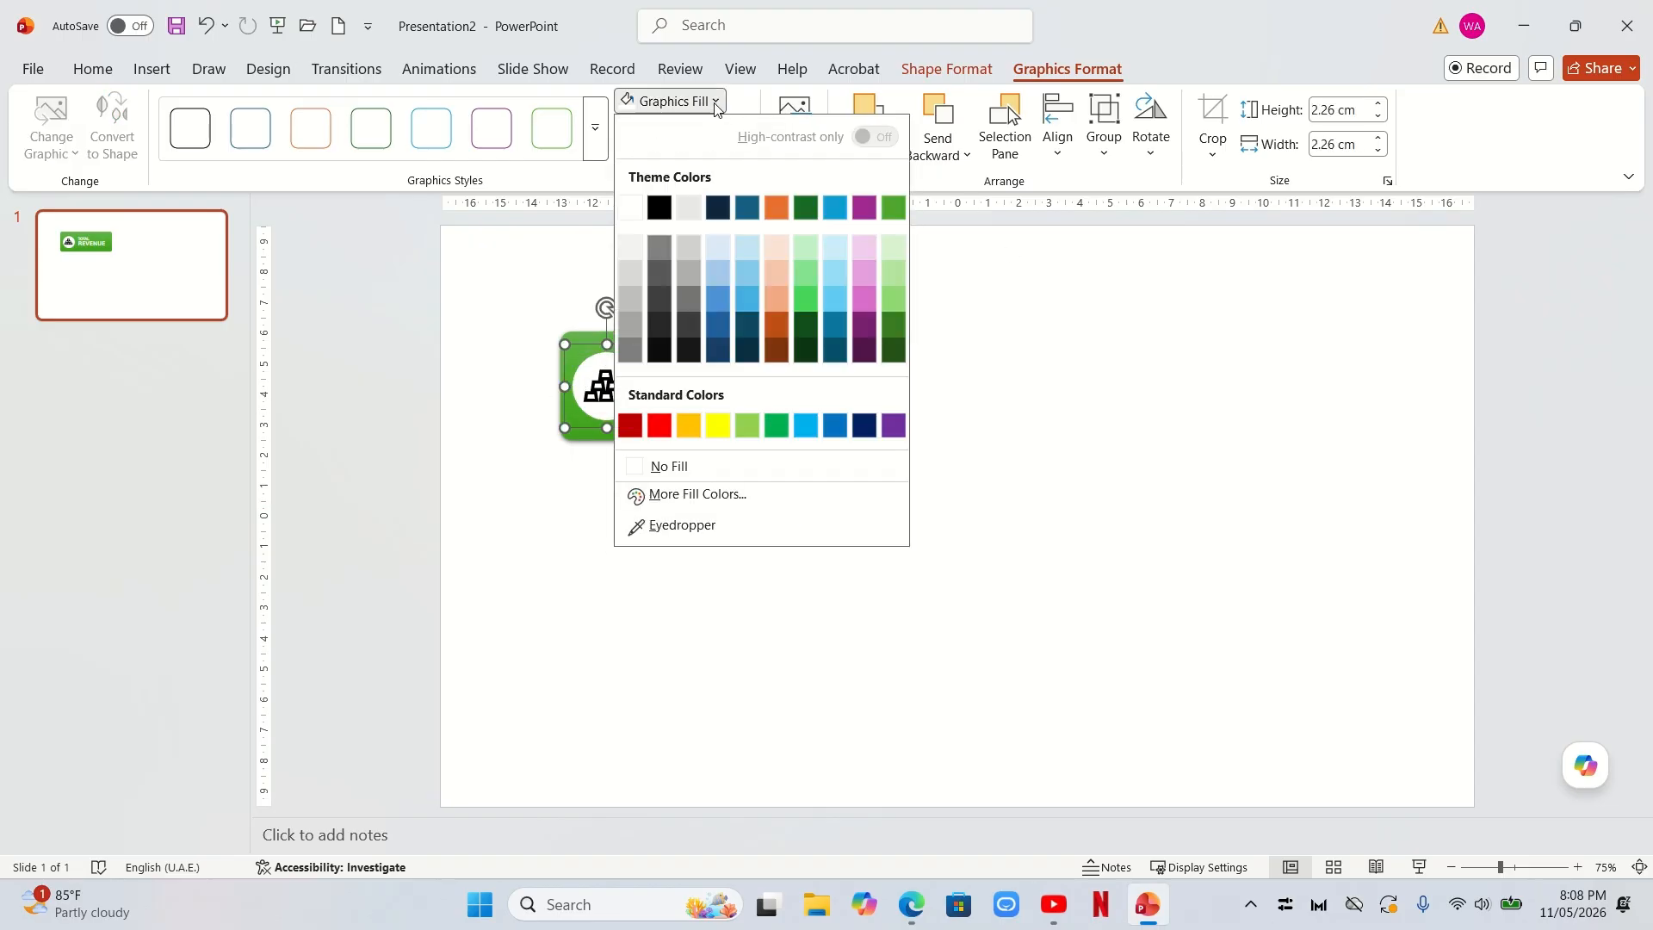
pyautogui.click(775, 425)
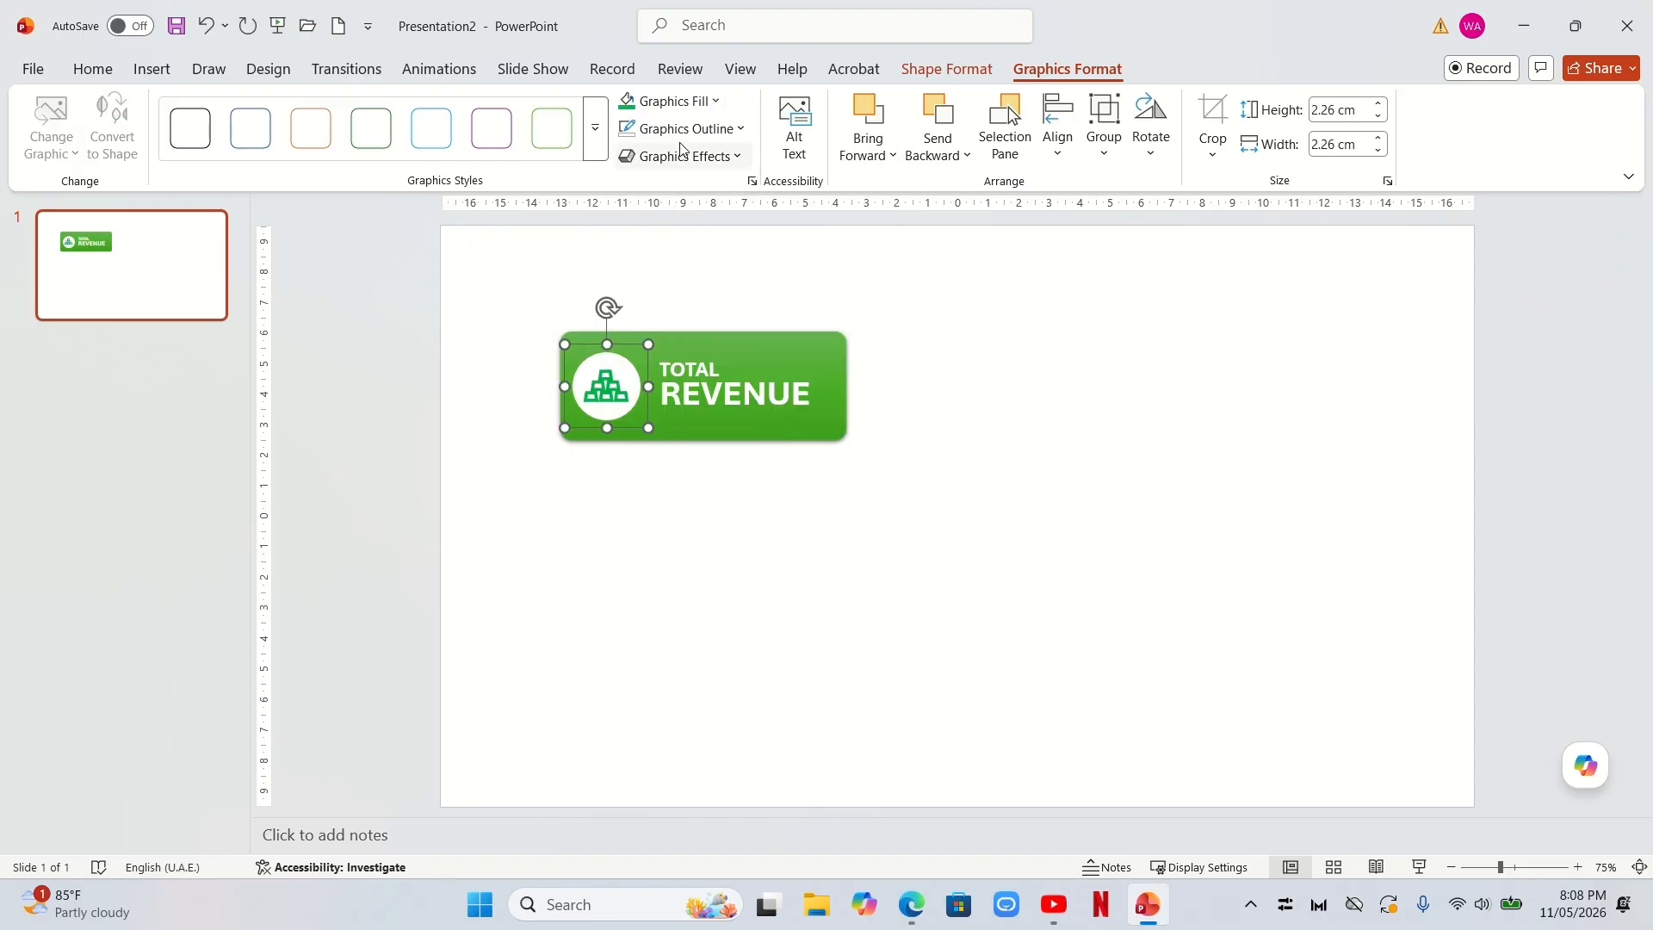
pyautogui.click(628, 408)
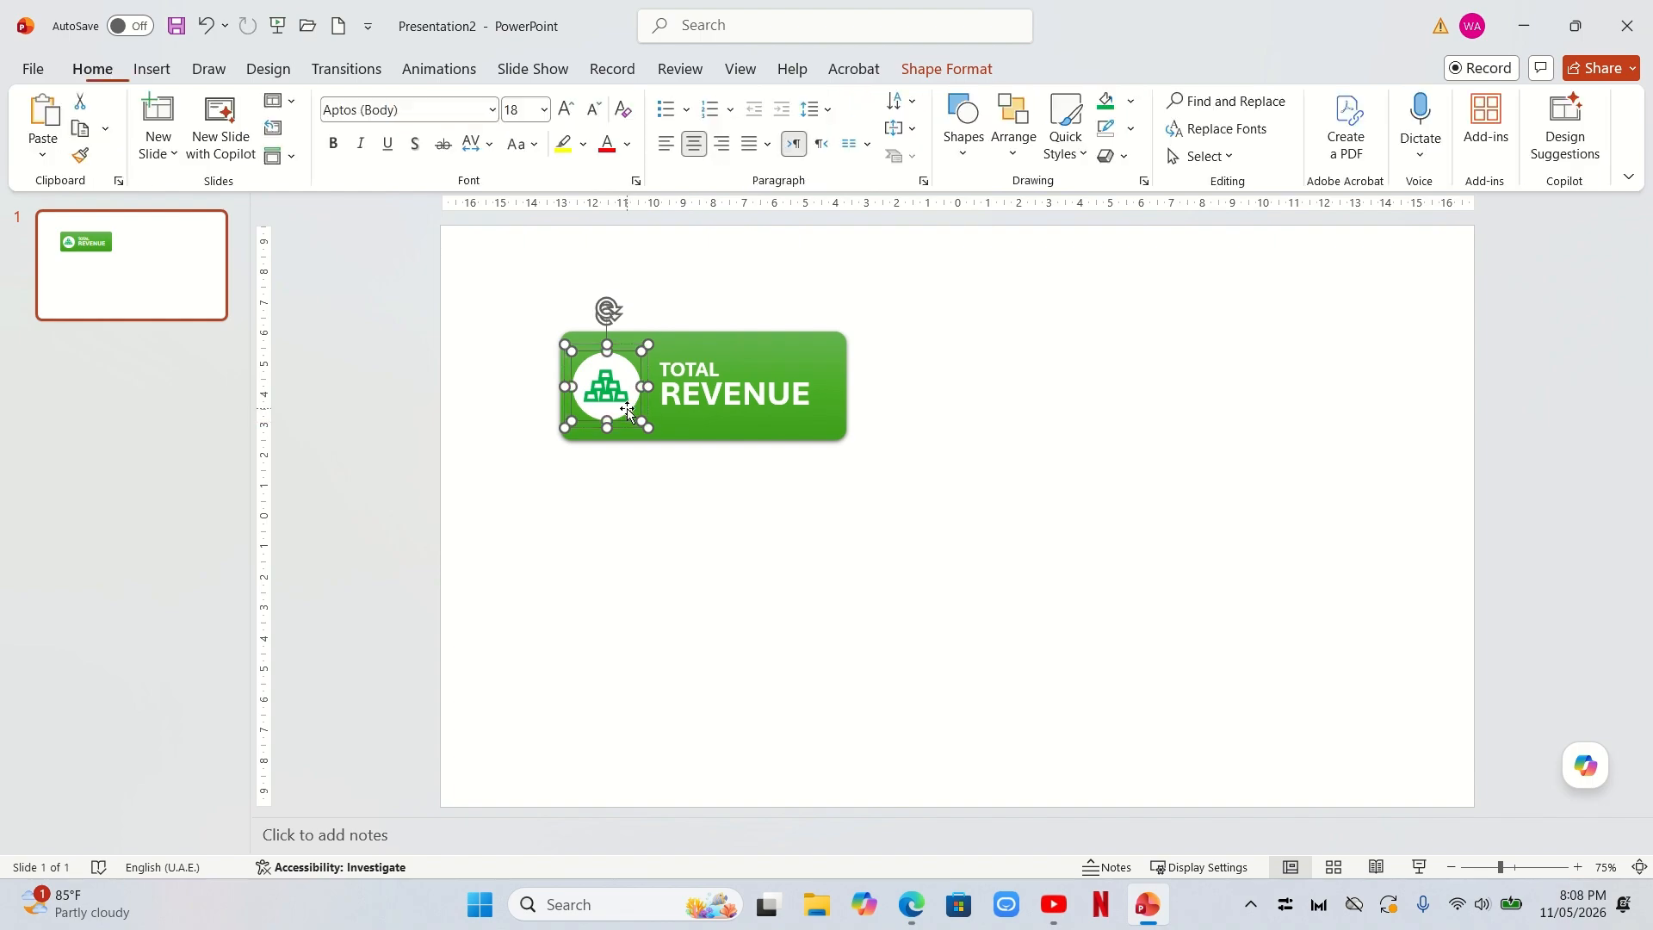
pyautogui.click(934, 69)
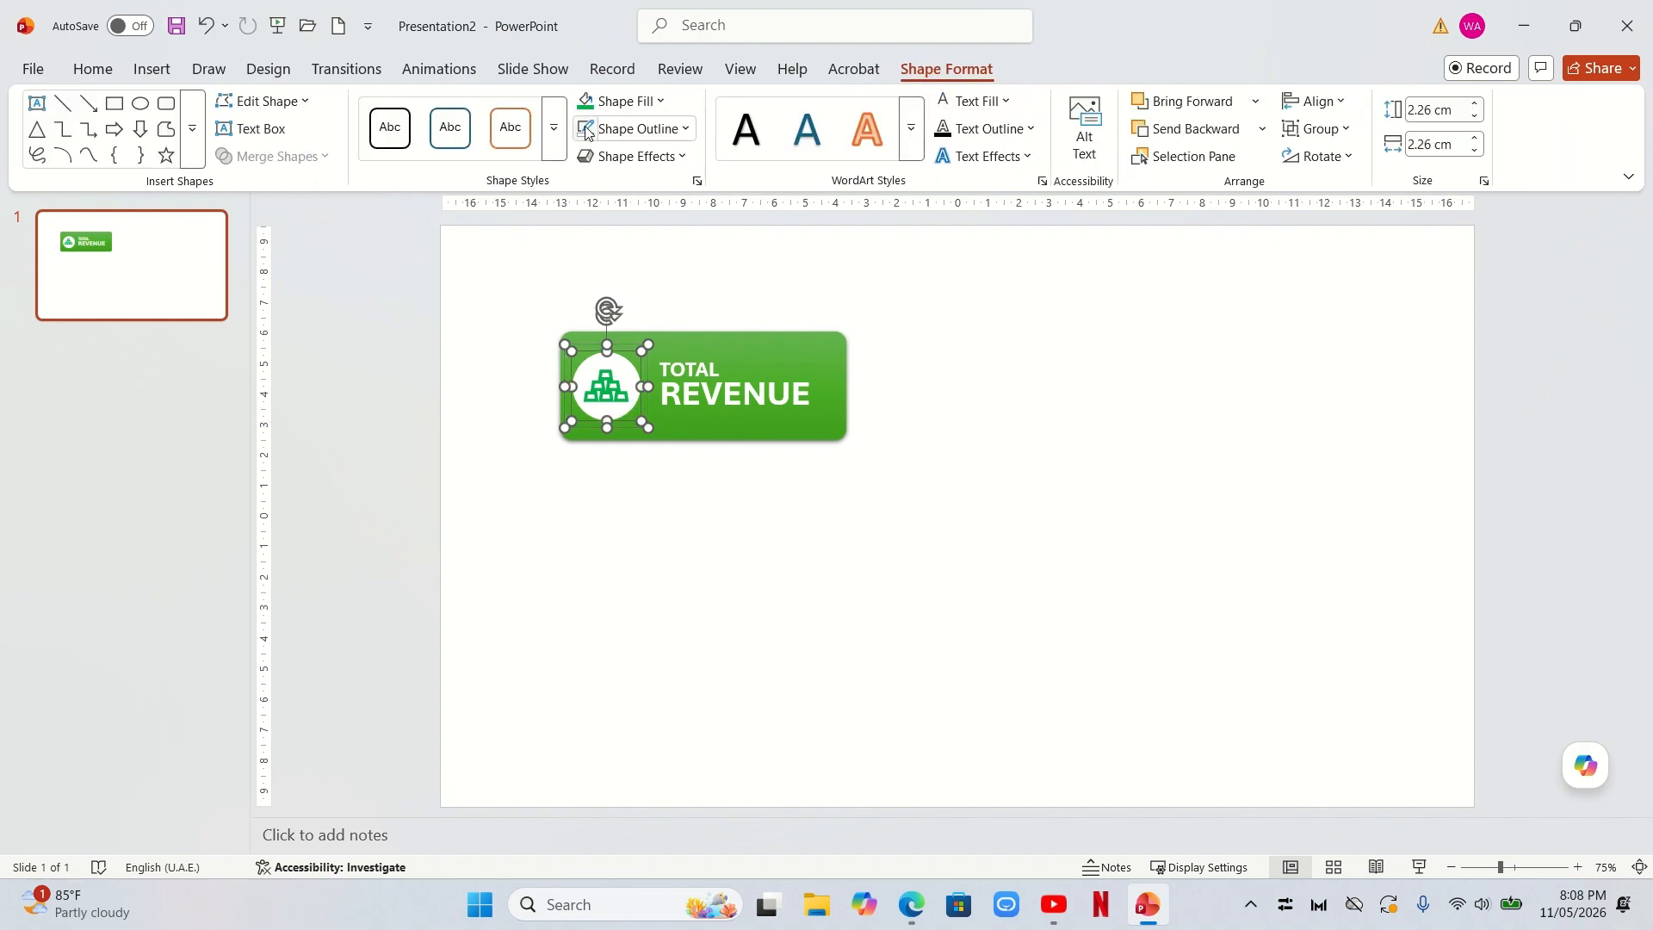
pyautogui.click(769, 491)
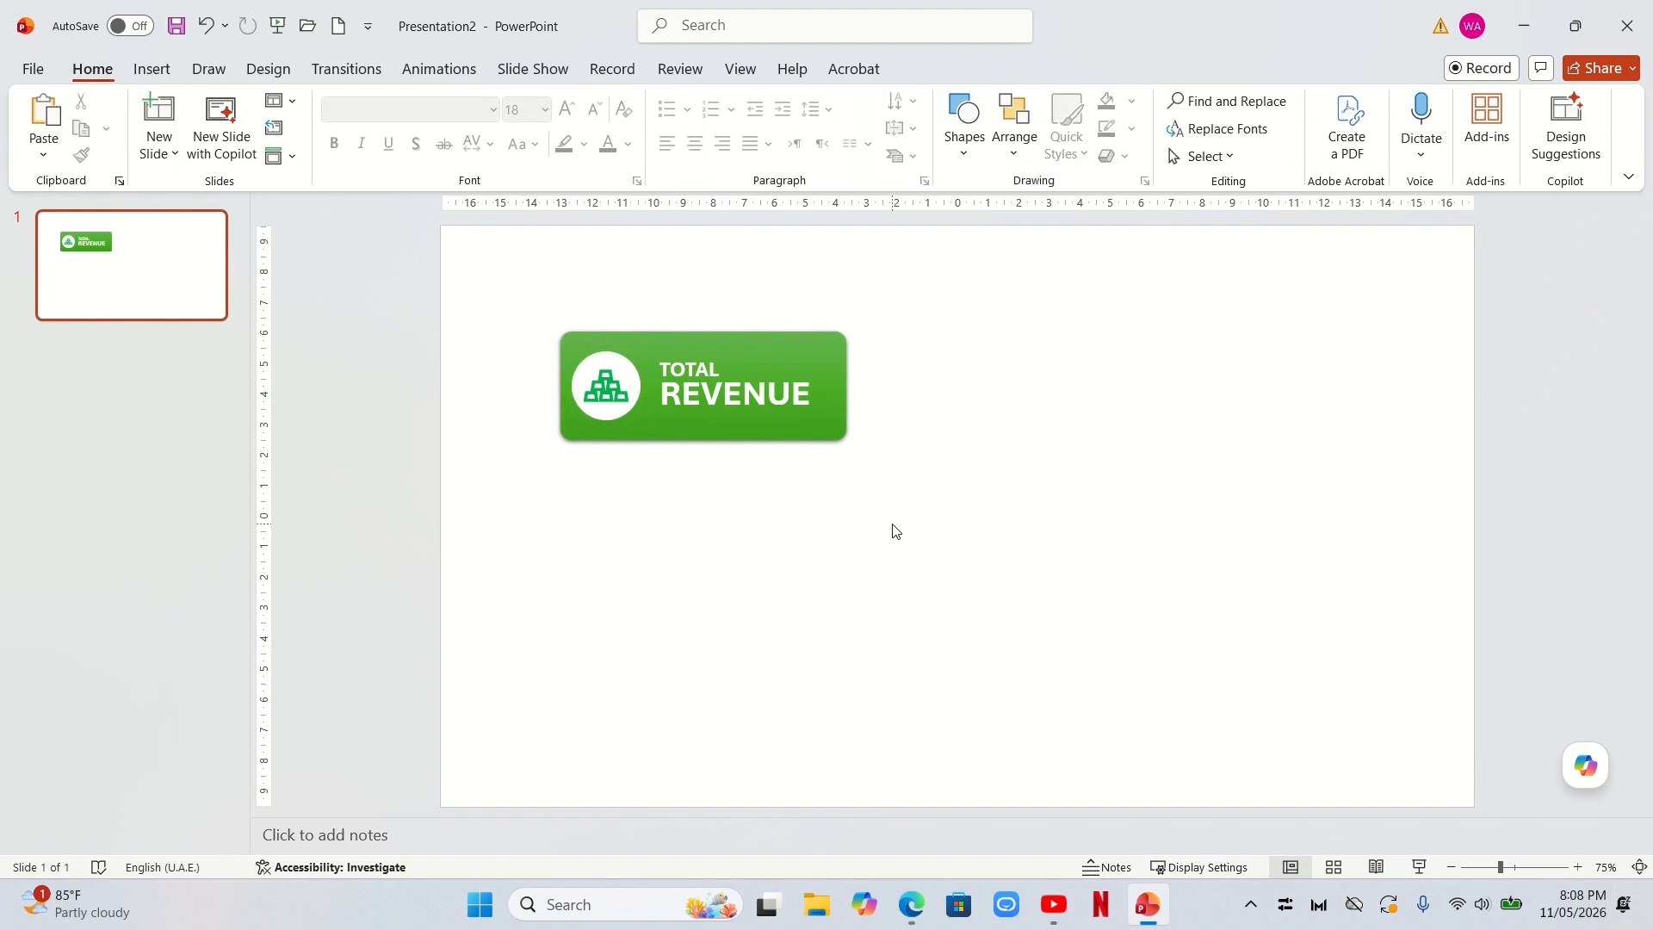
# Group all parts of the TOTAL REVENUE card and place a copy directly to its right.
pyautogui.moveTo(912, 538); pyautogui.dragTo(441, 267)
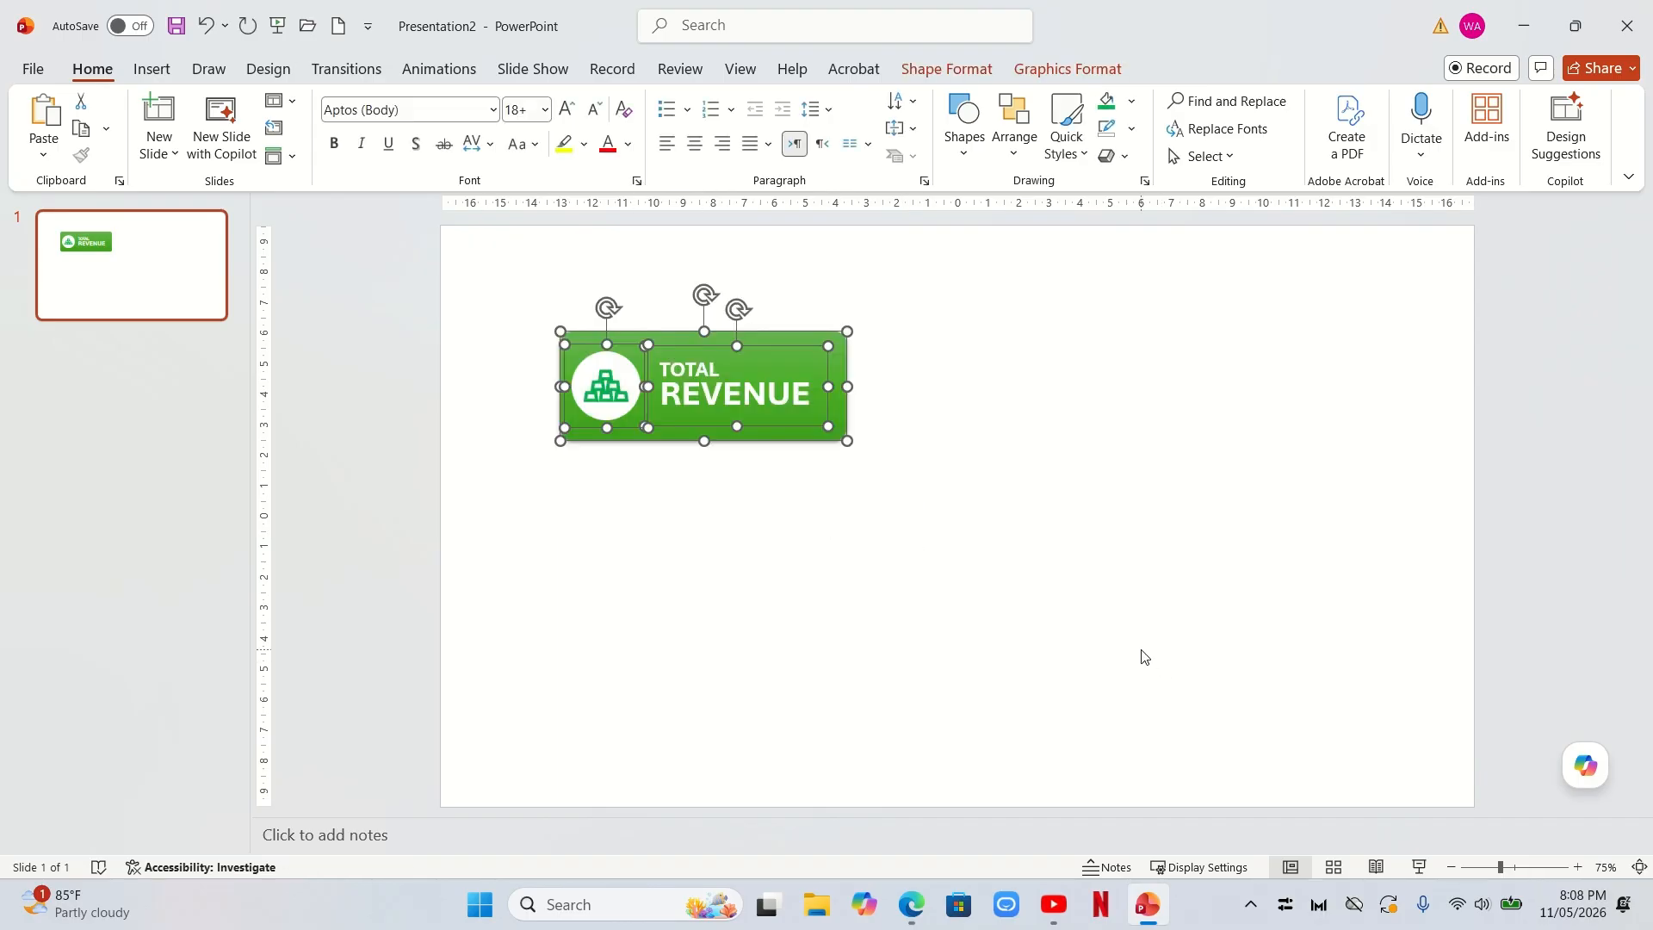
pyautogui.hotkey('ctrl', 'g')
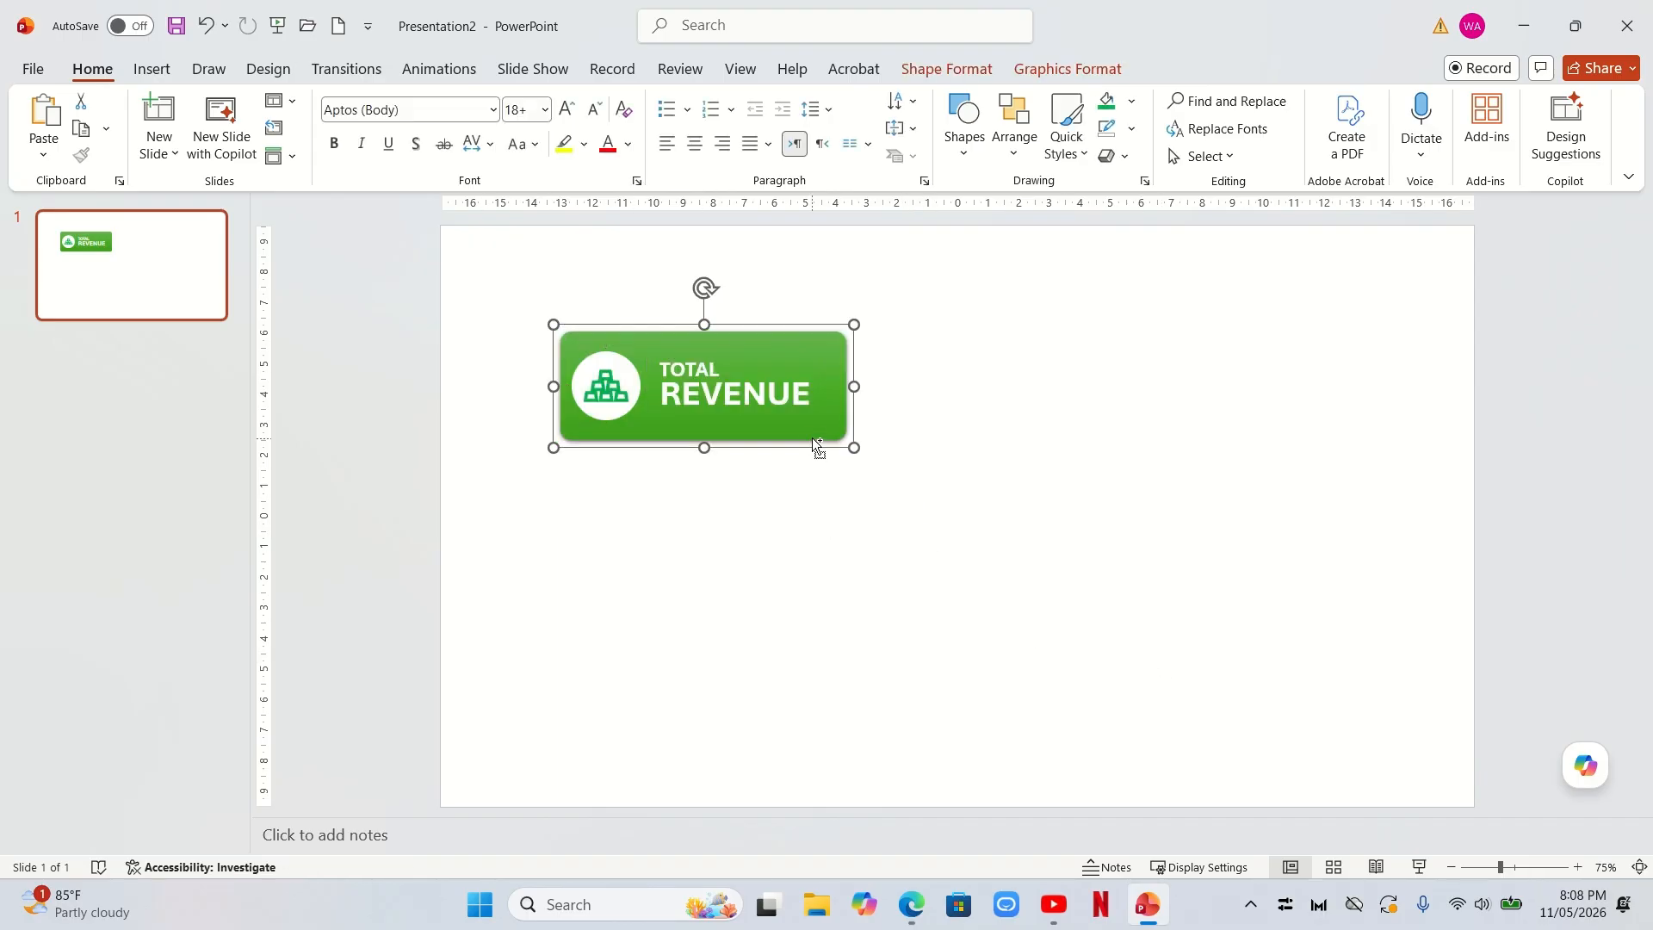
pyautogui.moveTo(820, 448); pyautogui.dragTo(1114, 494)
# Replace the word REVENUE on the copied card with PROFIT.
pyautogui.click(1060, 393)
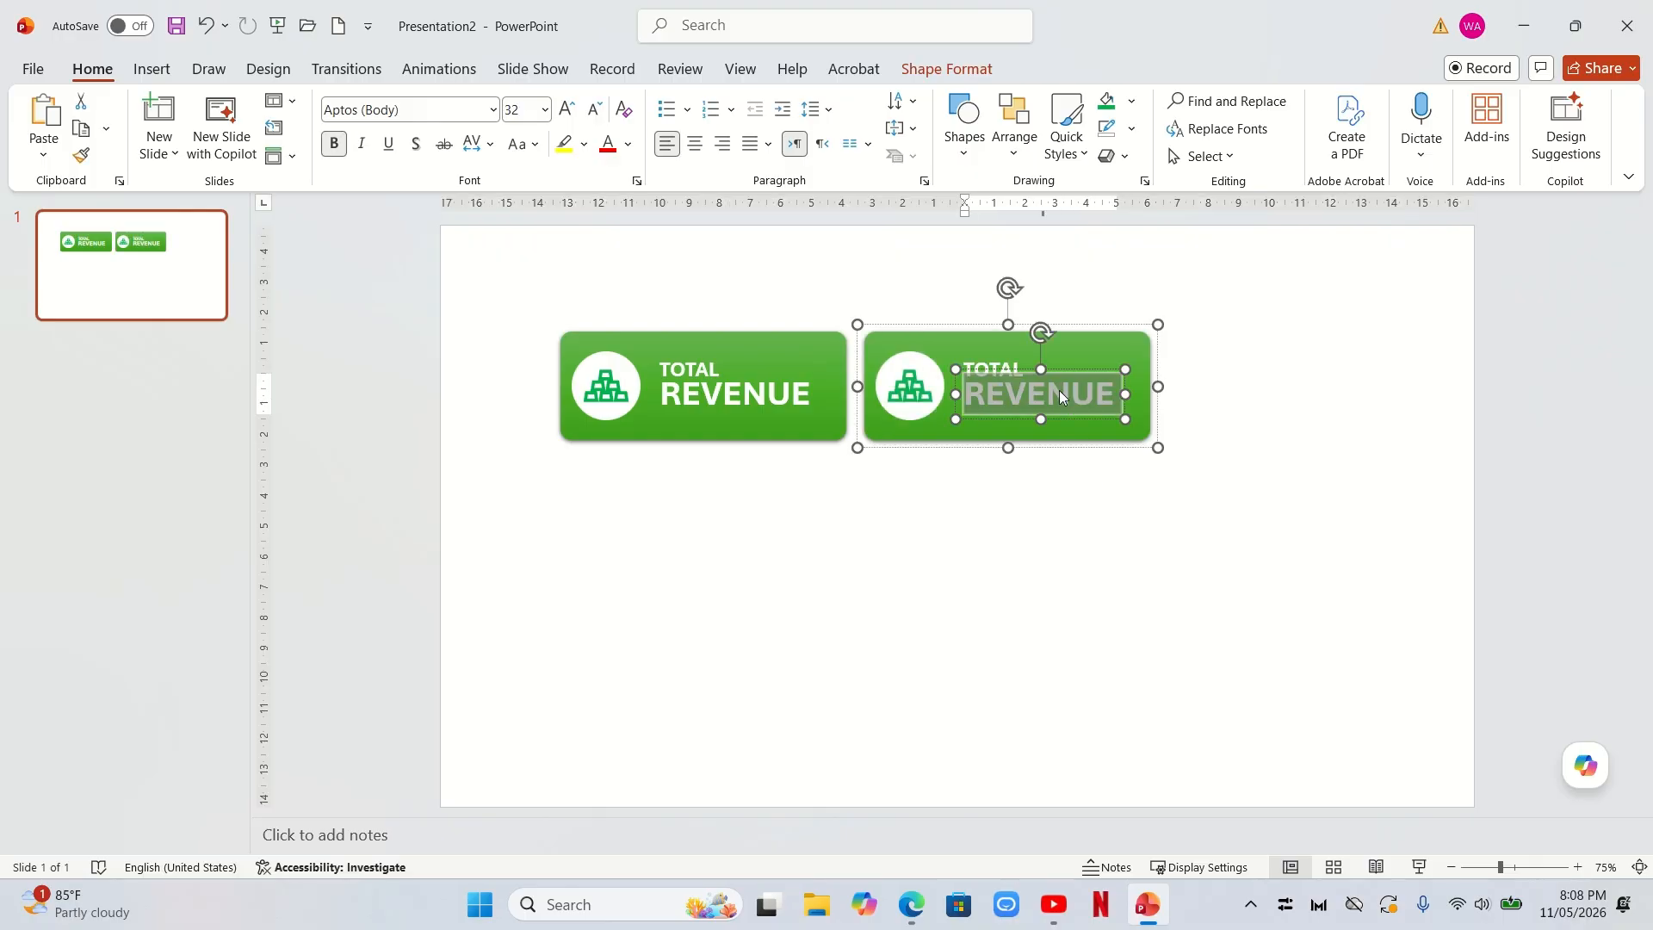
pyautogui.write('PROFIT')
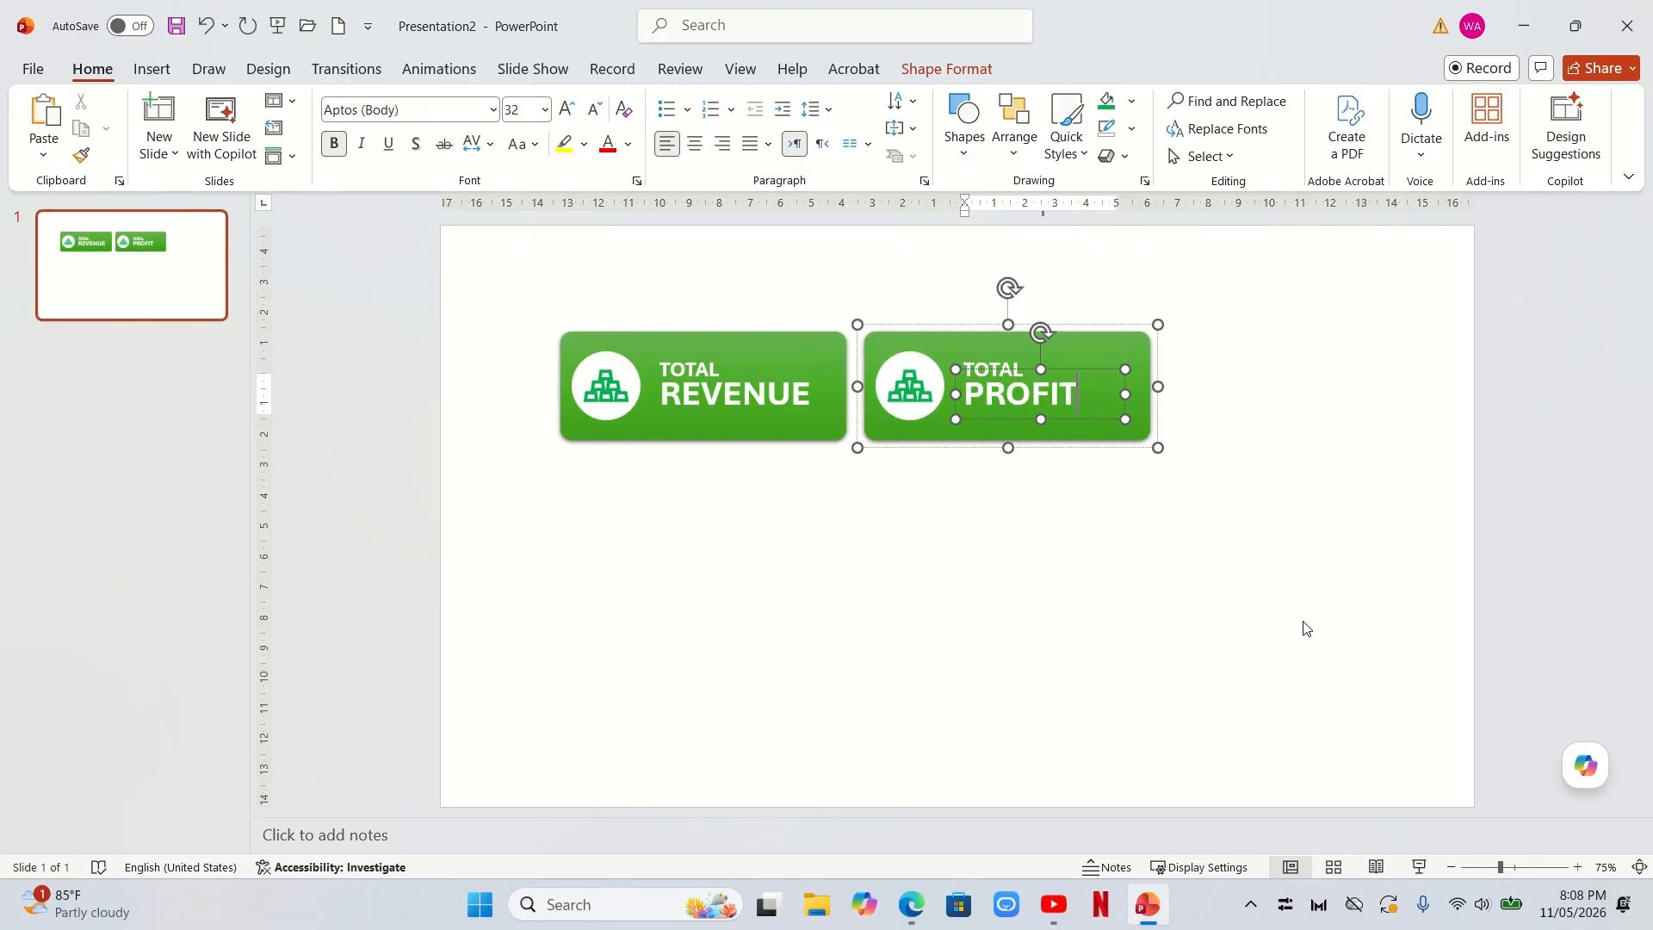
pyautogui.click(1304, 626)
# Fill the TOTAL PROFIT card's rounded rectangle with the standard golden yellow color.
pyautogui.click(1095, 441)
pyautogui.click(1098, 438)
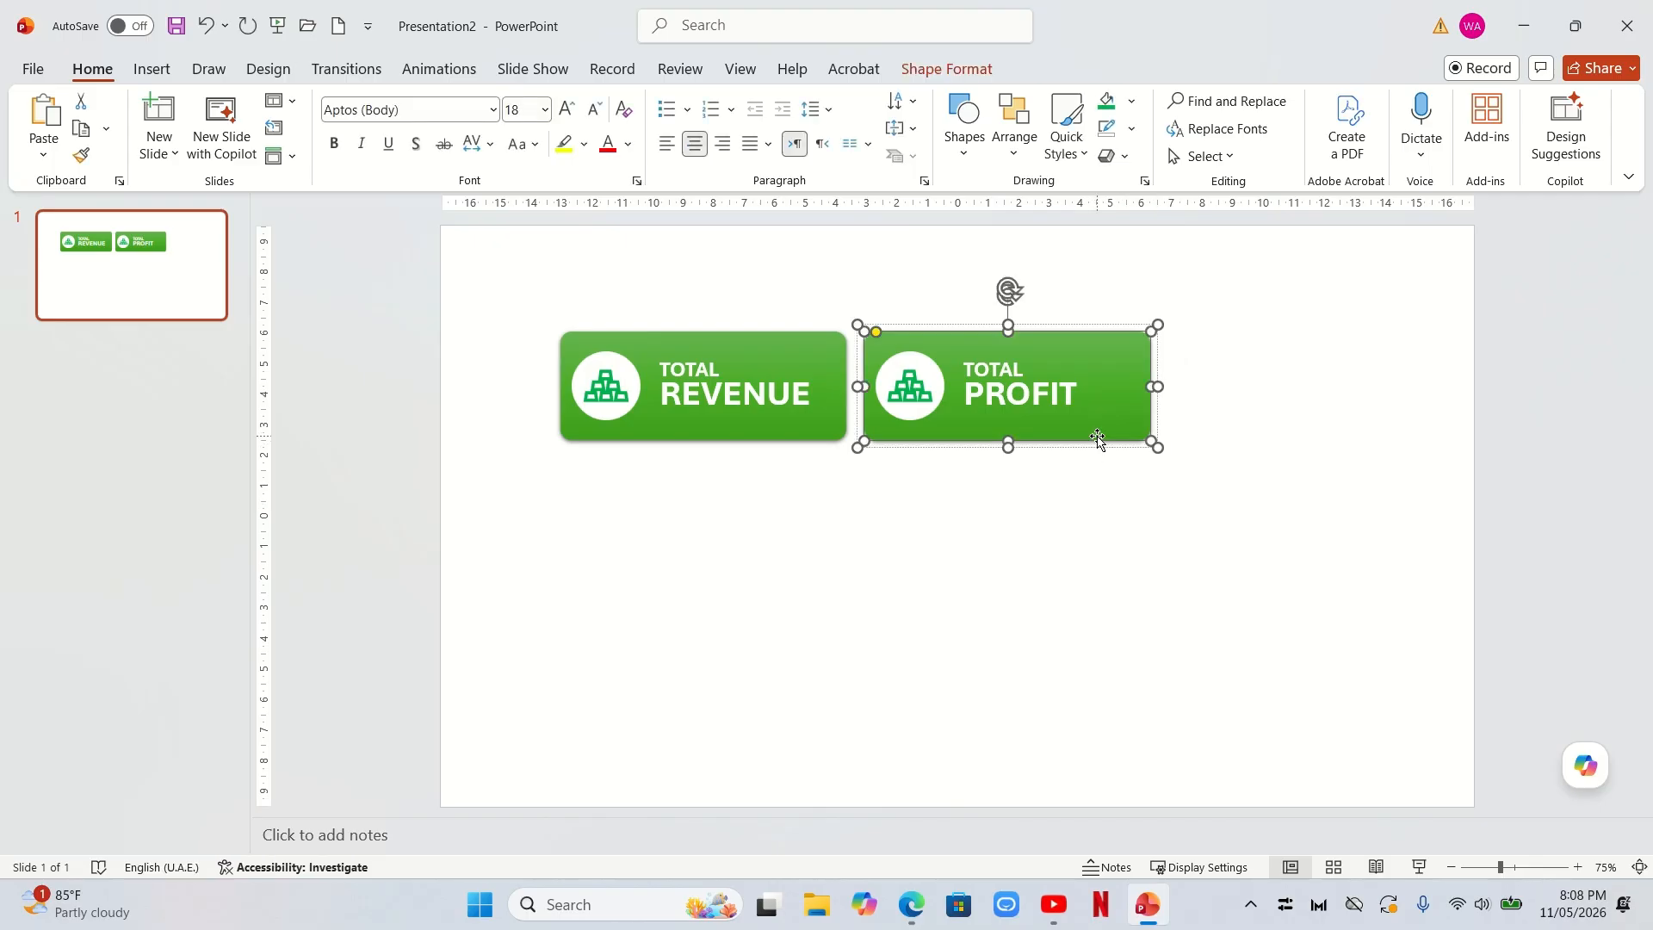
pyautogui.click(952, 79)
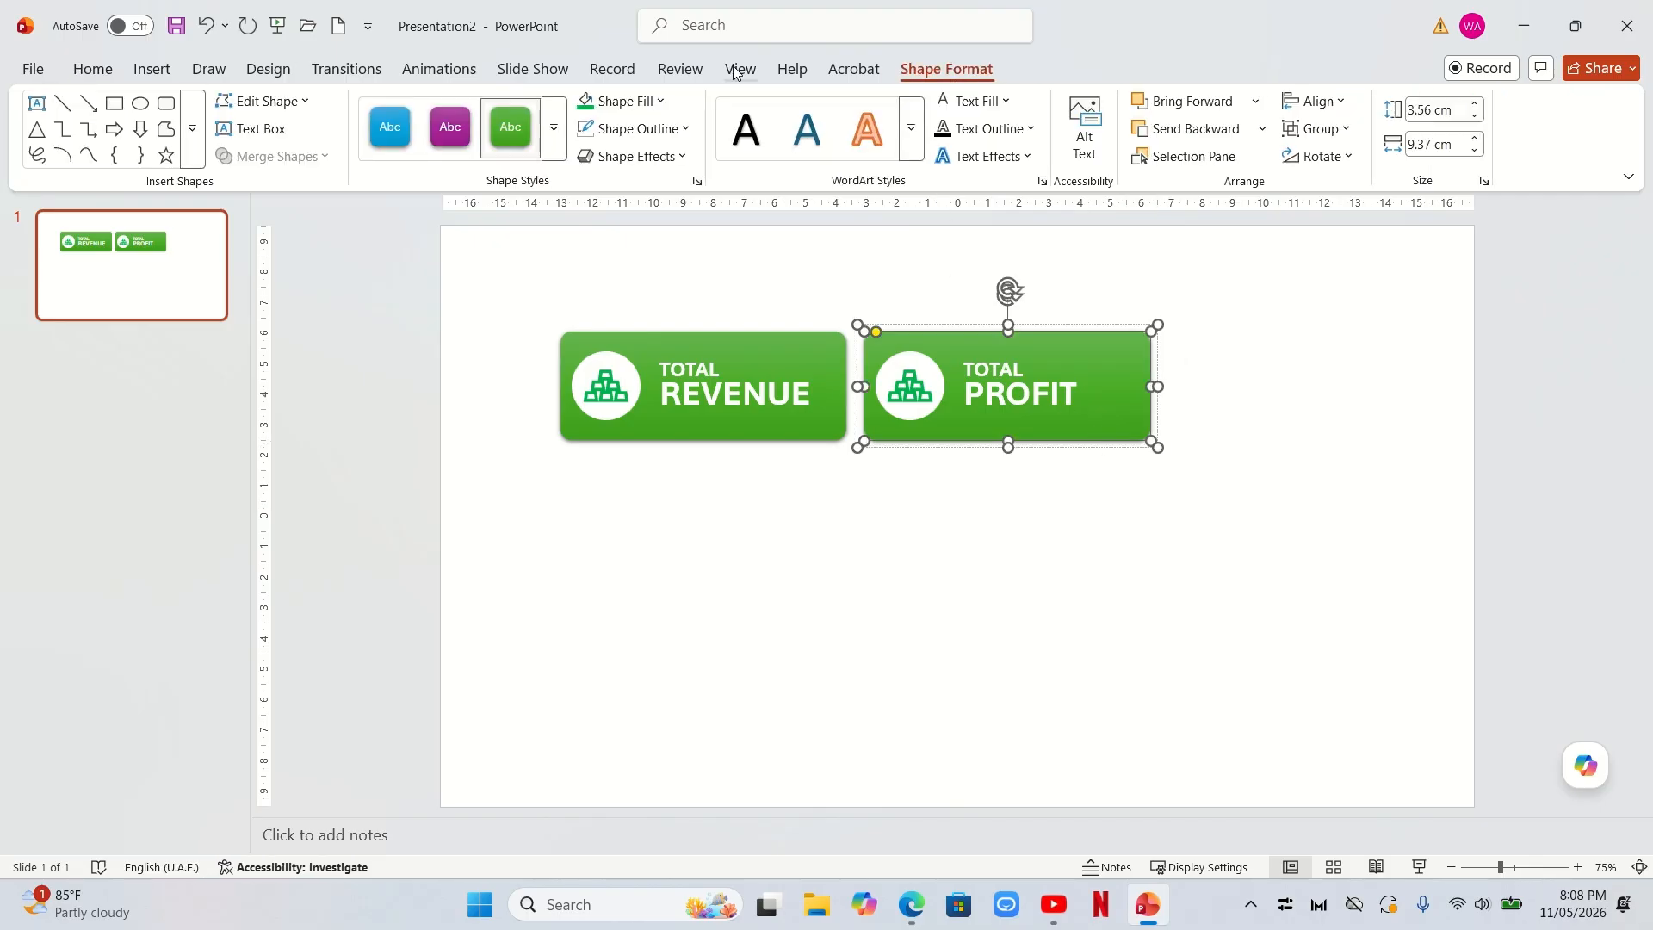
pyautogui.click(660, 100)
pyautogui.click(649, 423)
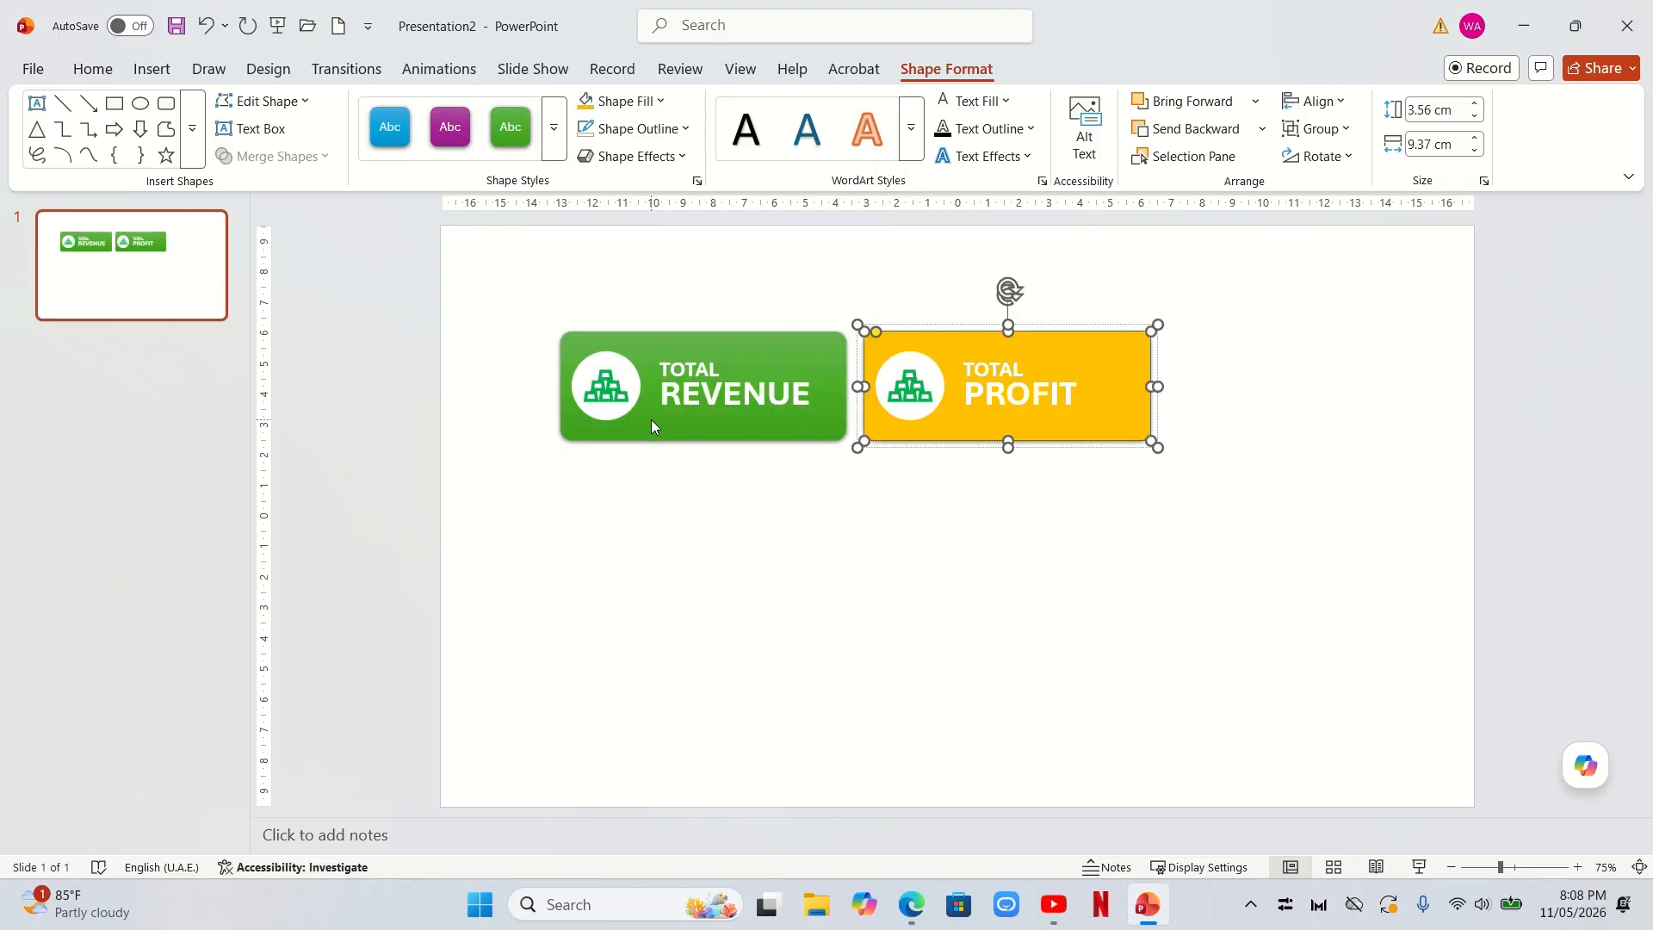
# Replace the TOTAL PROFIT card's icon with the solid stacked coins icon from an icon search for WEALTH.
pyautogui.click(908, 394)
pyautogui.click(942, 76)
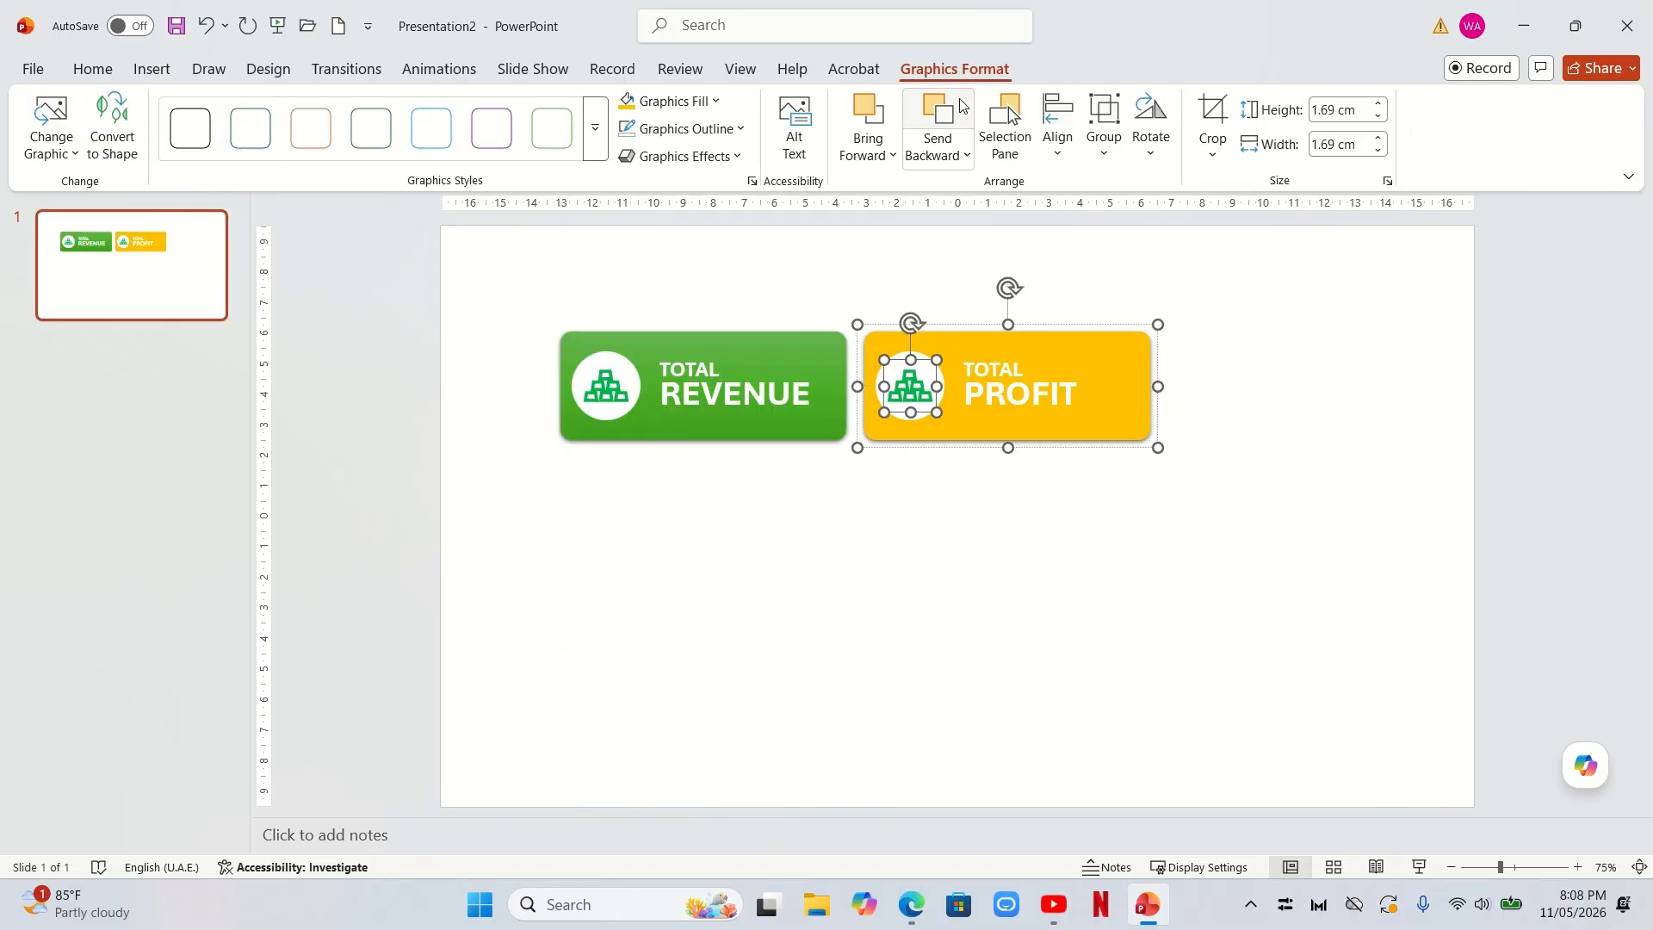
pyautogui.click(75, 155)
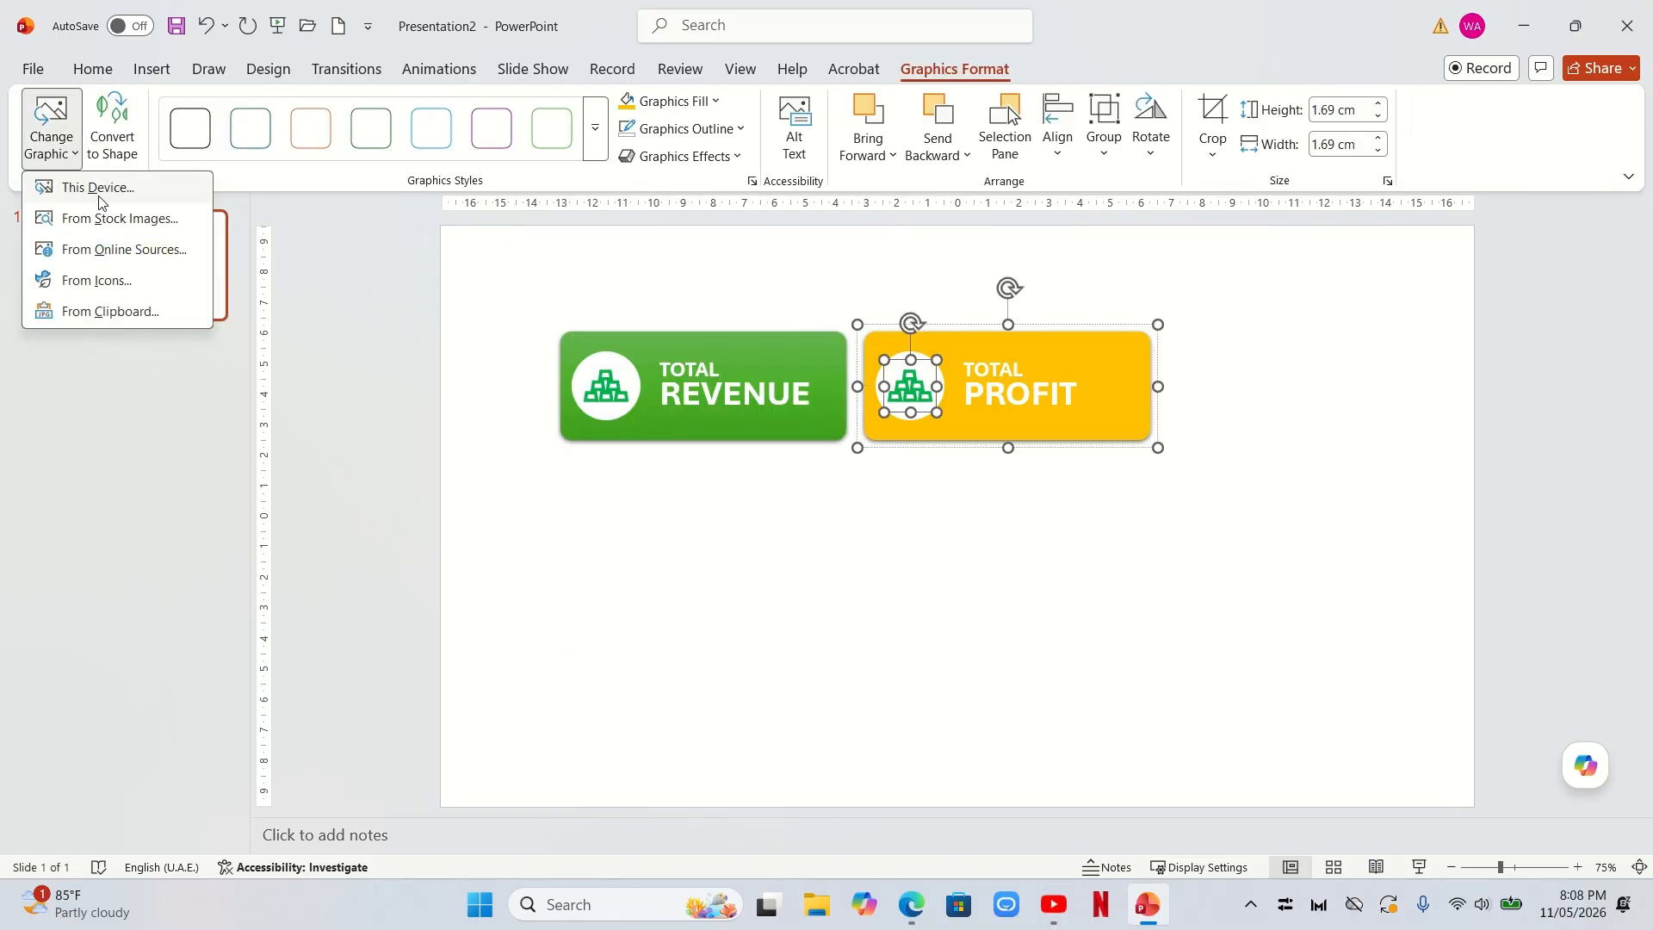
pyautogui.click(128, 282)
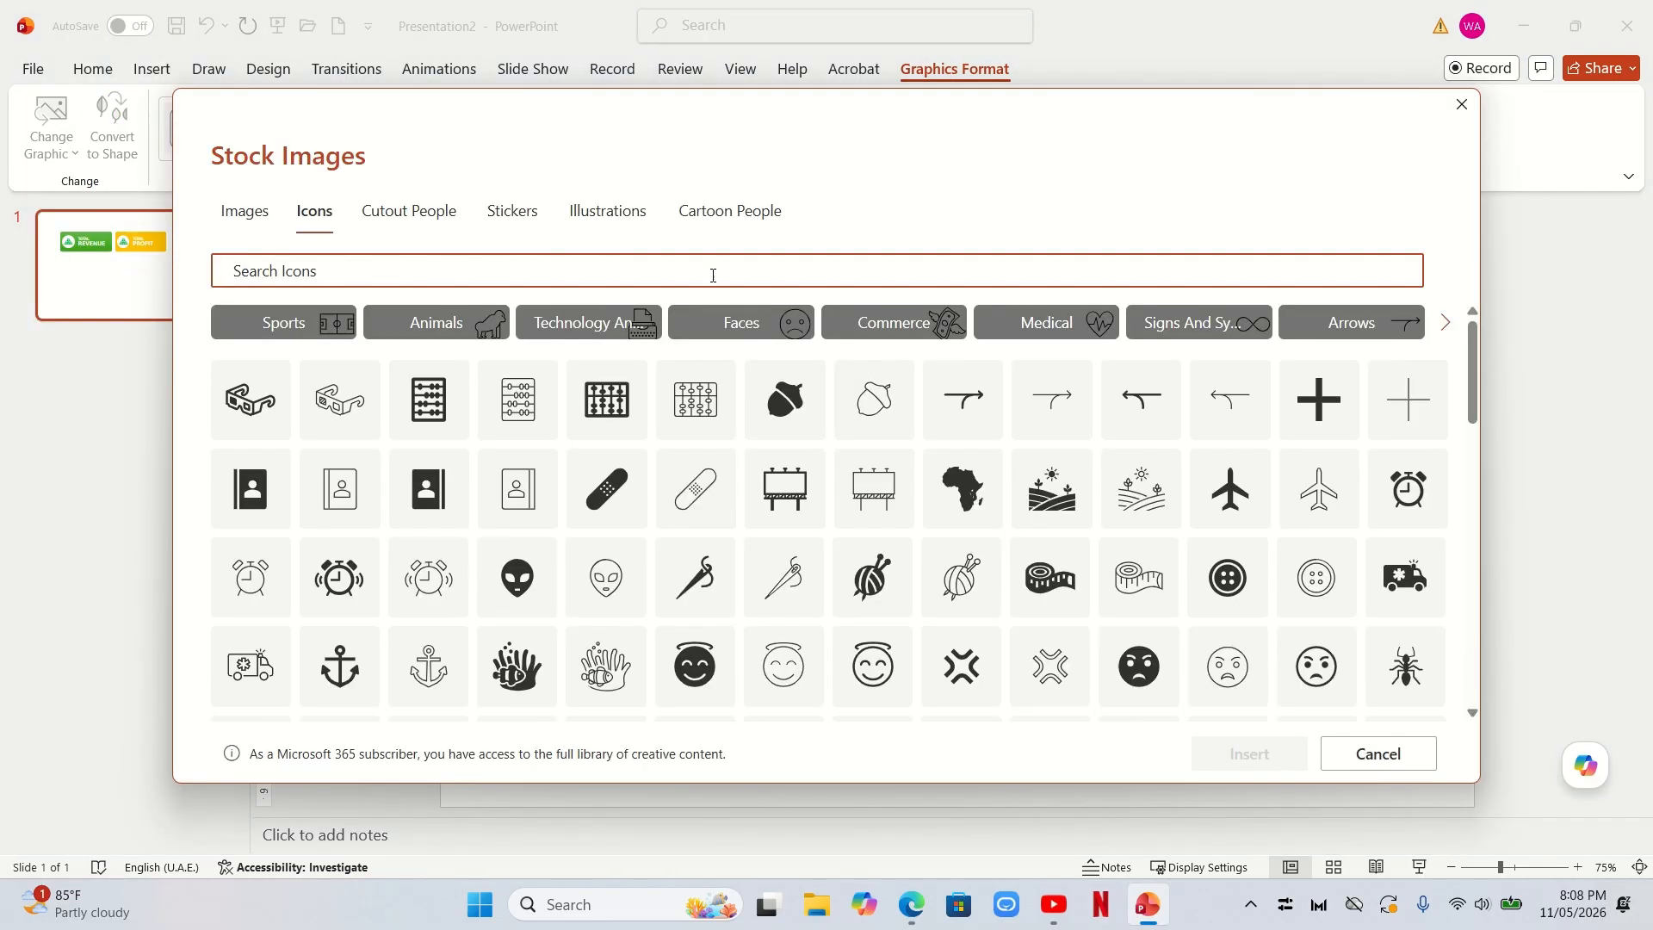
pyautogui.write('WEALT')
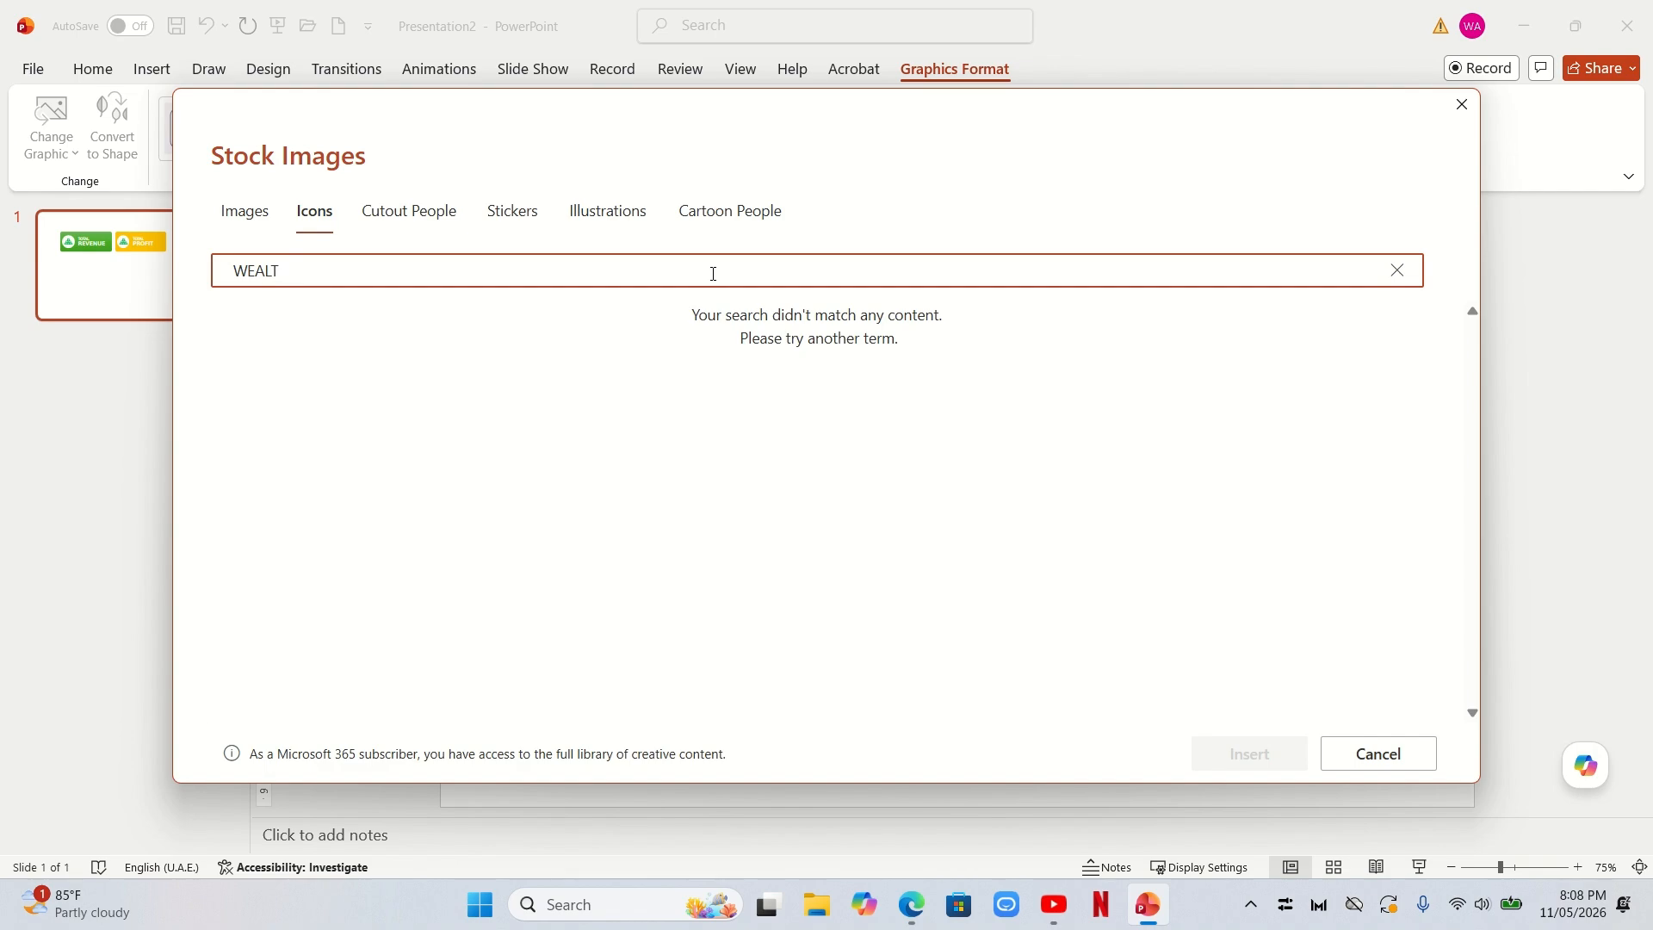
pyautogui.write('GHH')
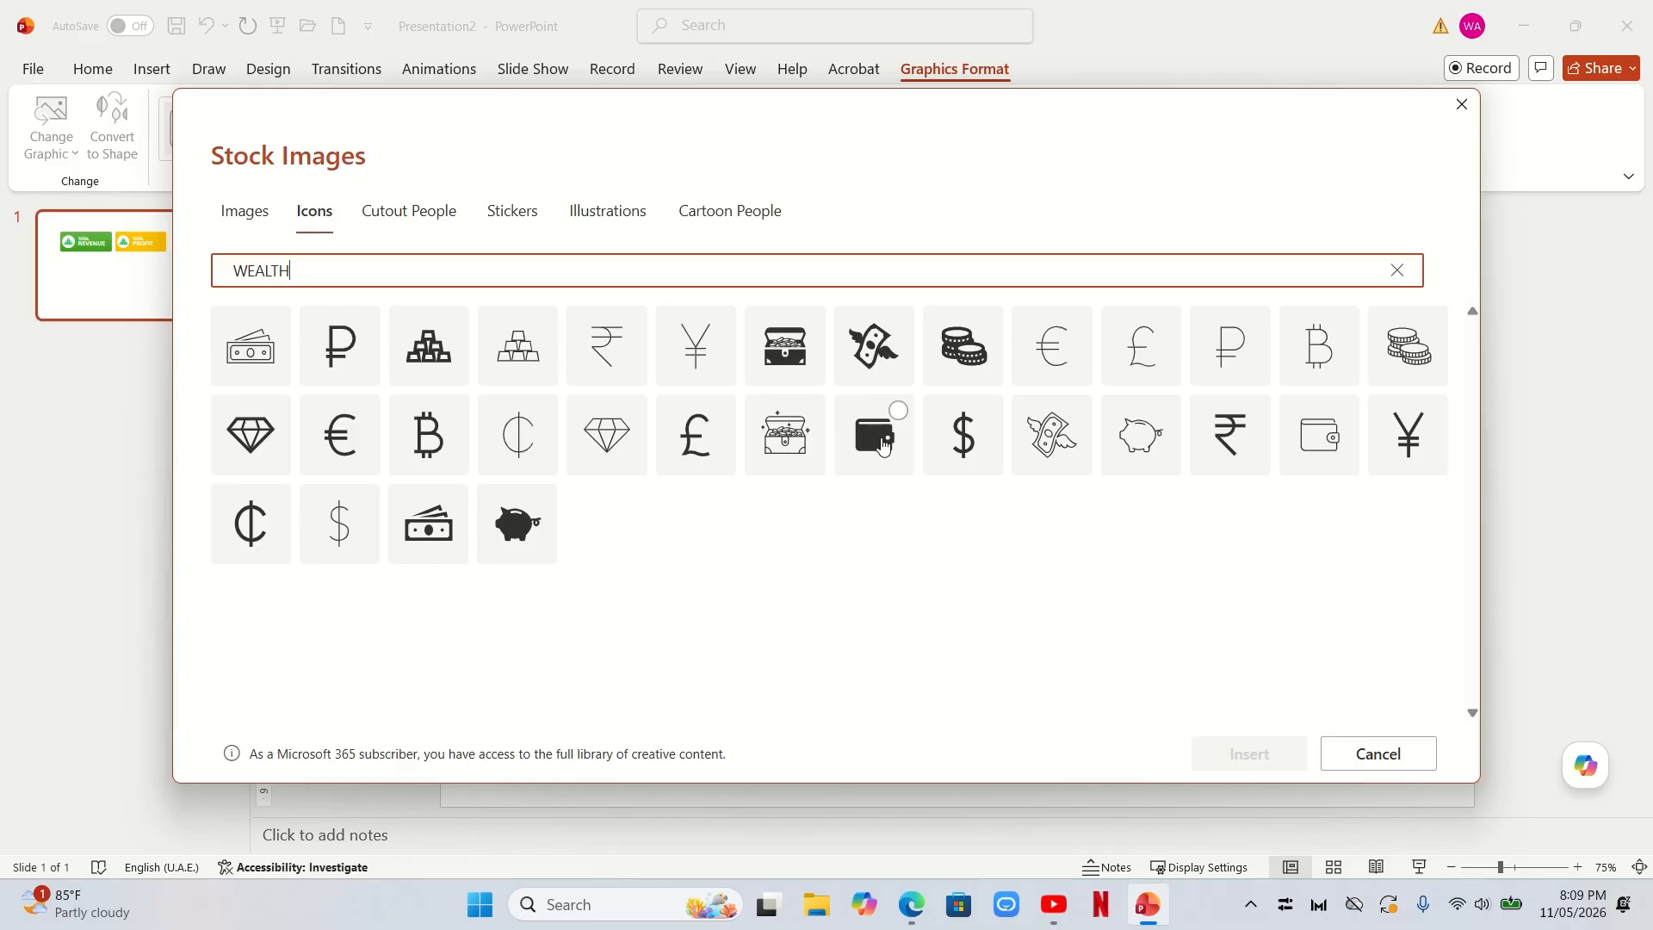
pyautogui.click(969, 337)
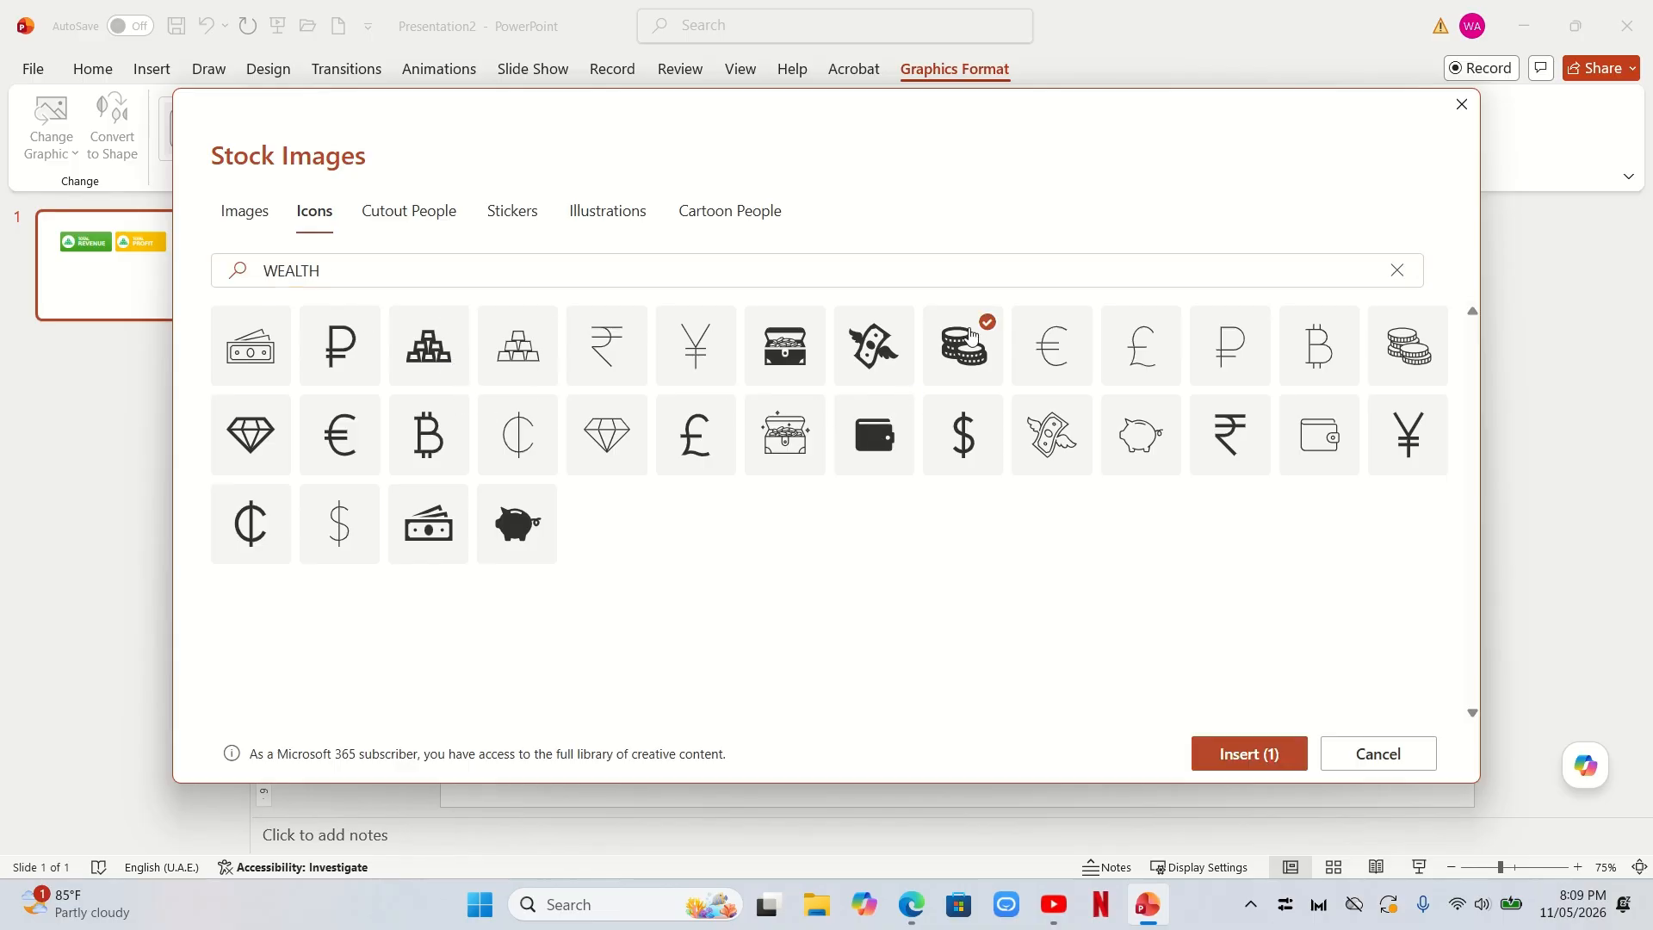
pyautogui.click(1245, 747)
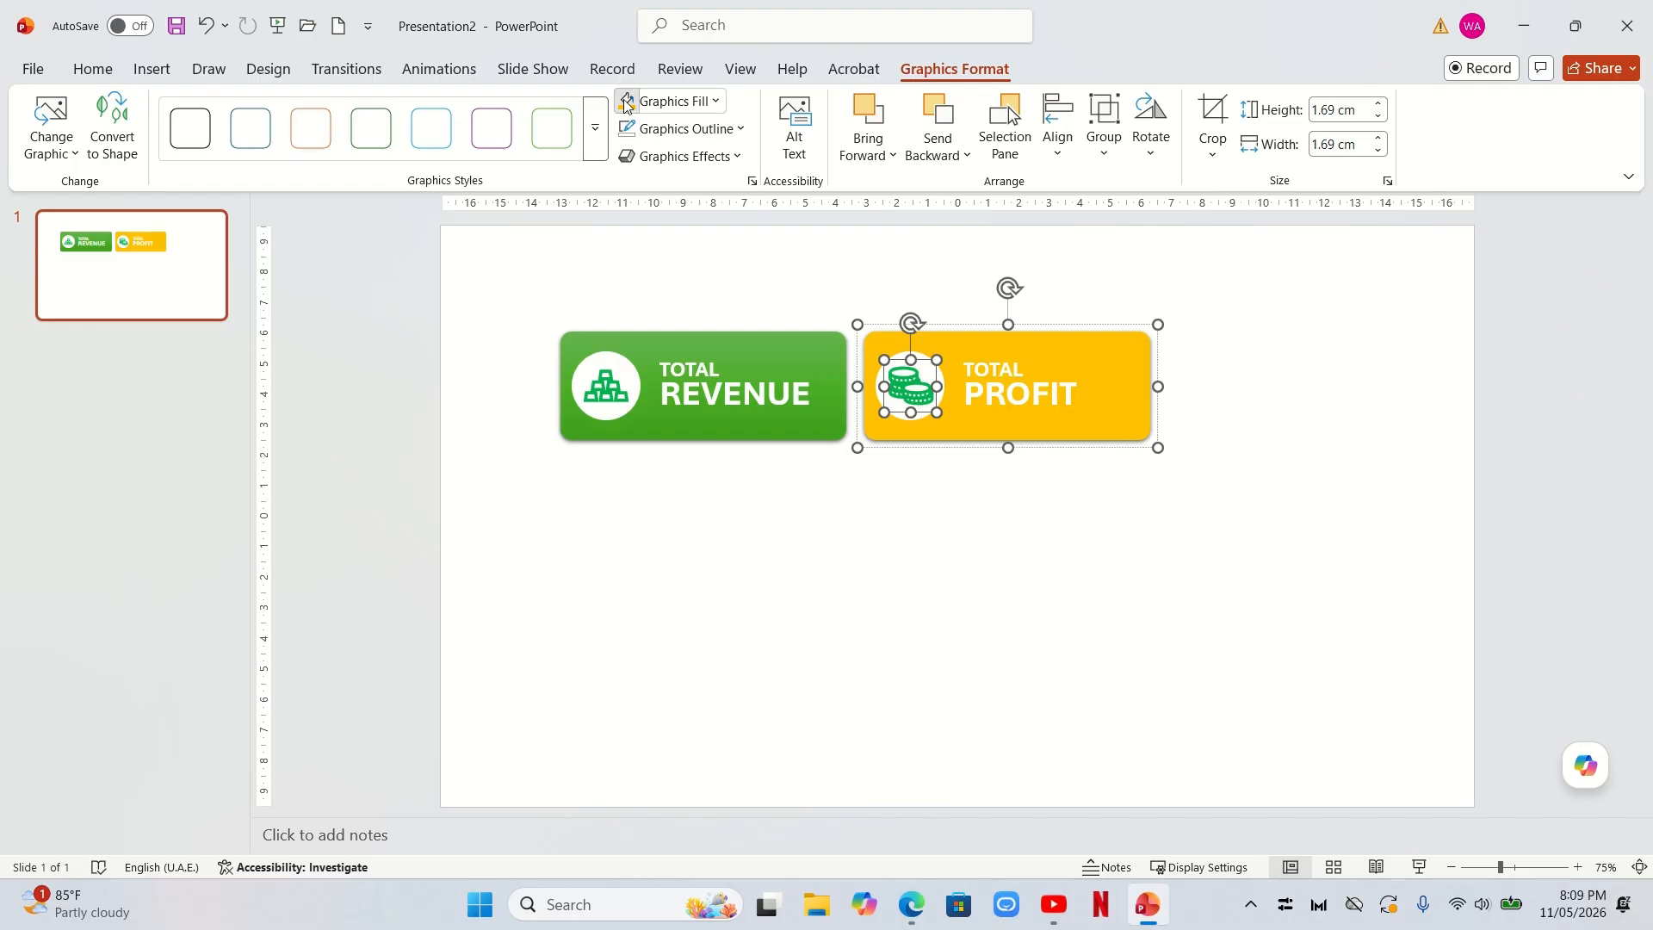
pyautogui.click(976, 590)
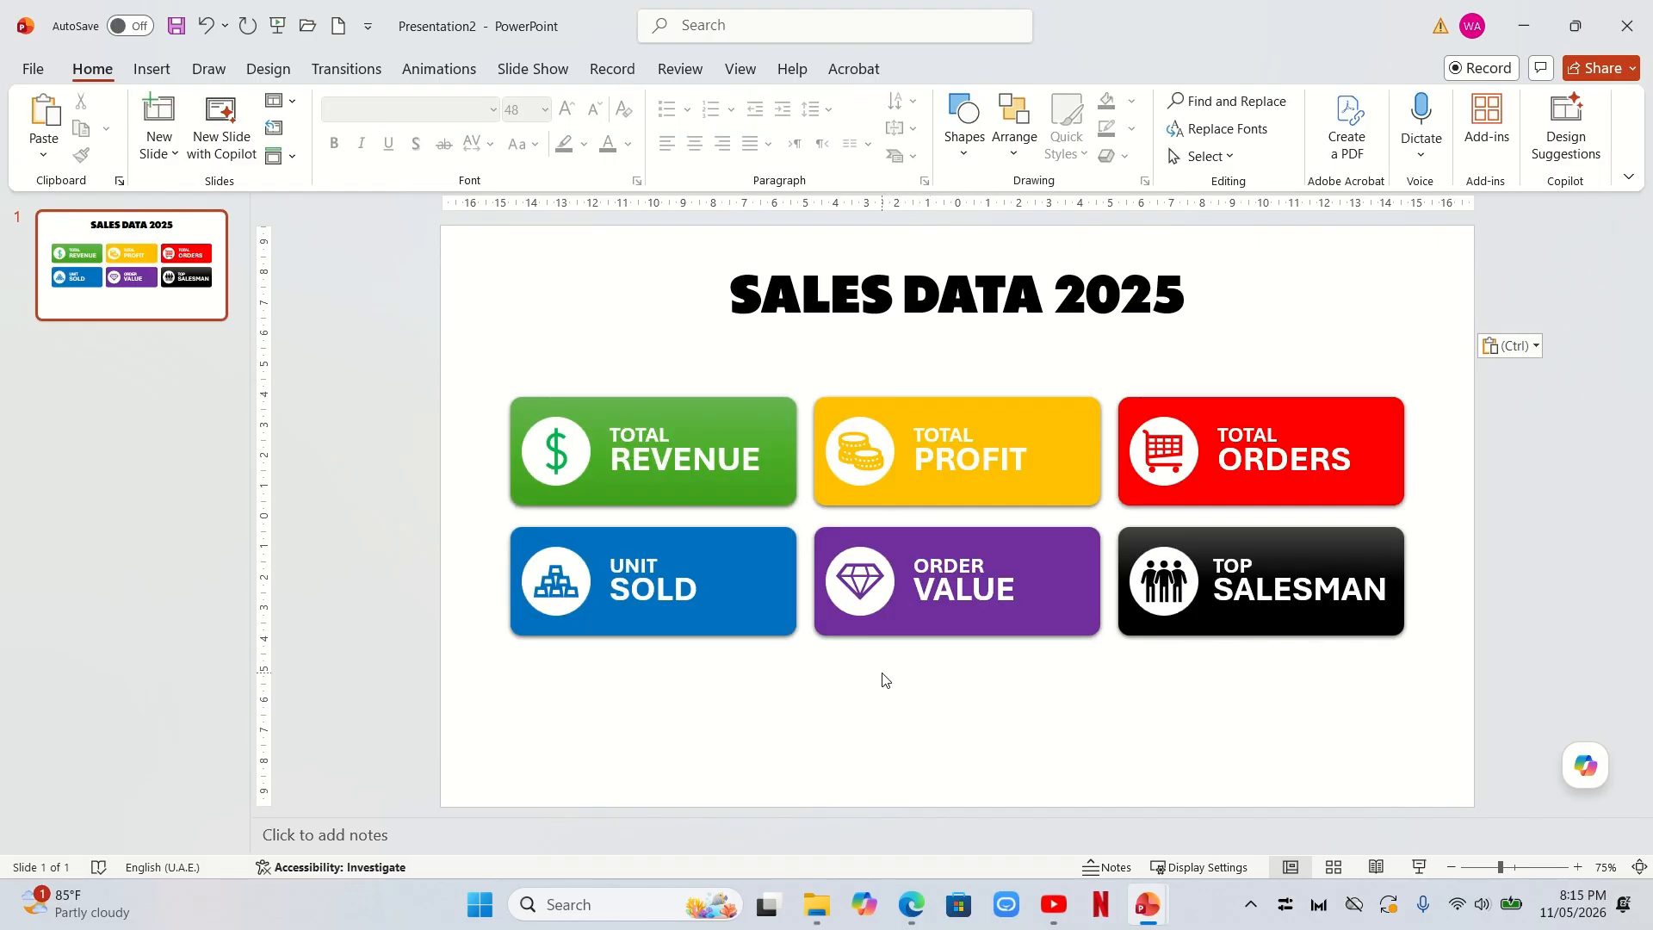
# Format the SALES DATA 2025 slide's background with a solid light gray fill.
pyautogui.rightClick(559, 293)
pyautogui.rightClick(463, 488)
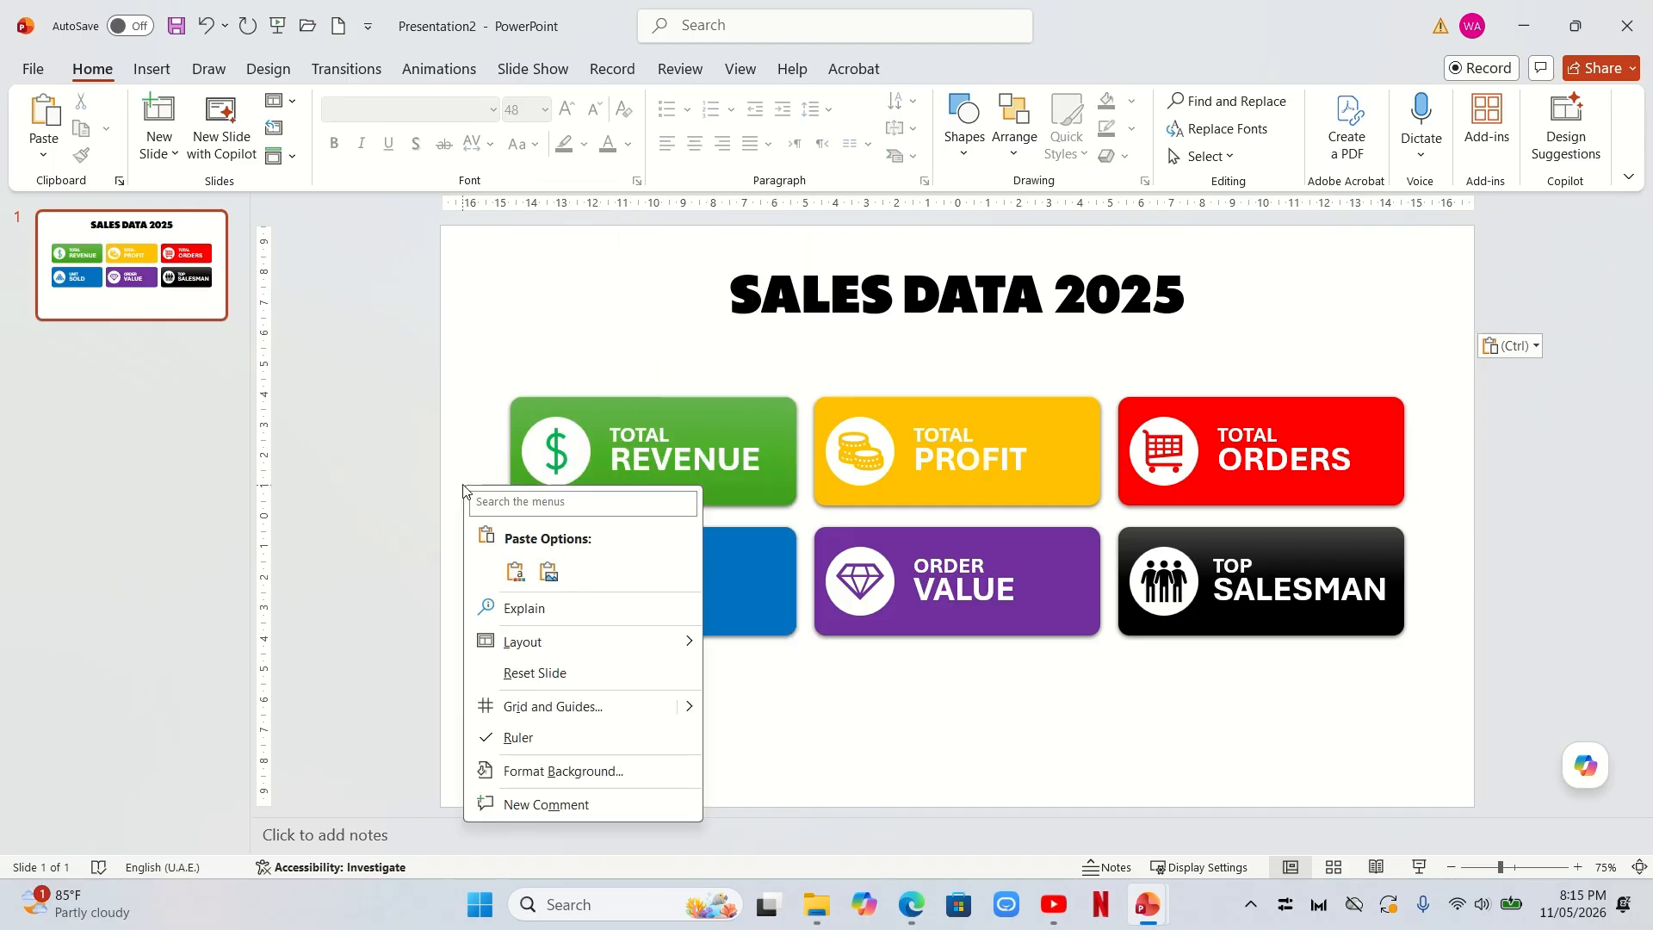
pyautogui.click(637, 770)
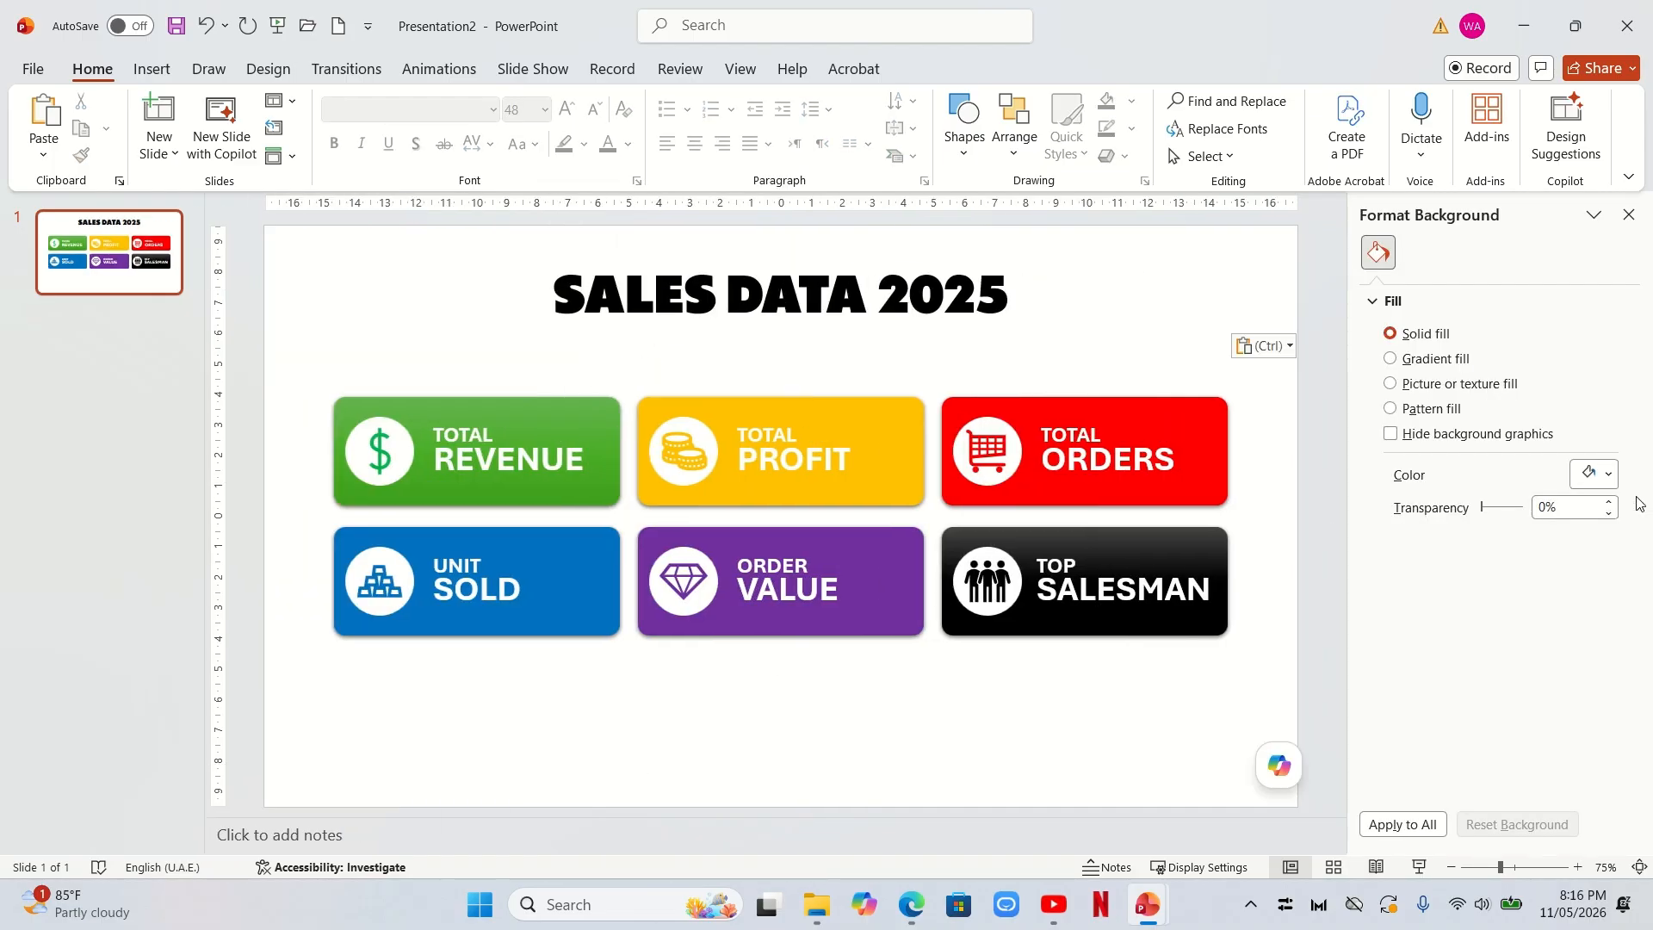
pyautogui.click(1594, 473)
pyautogui.click(1352, 161)
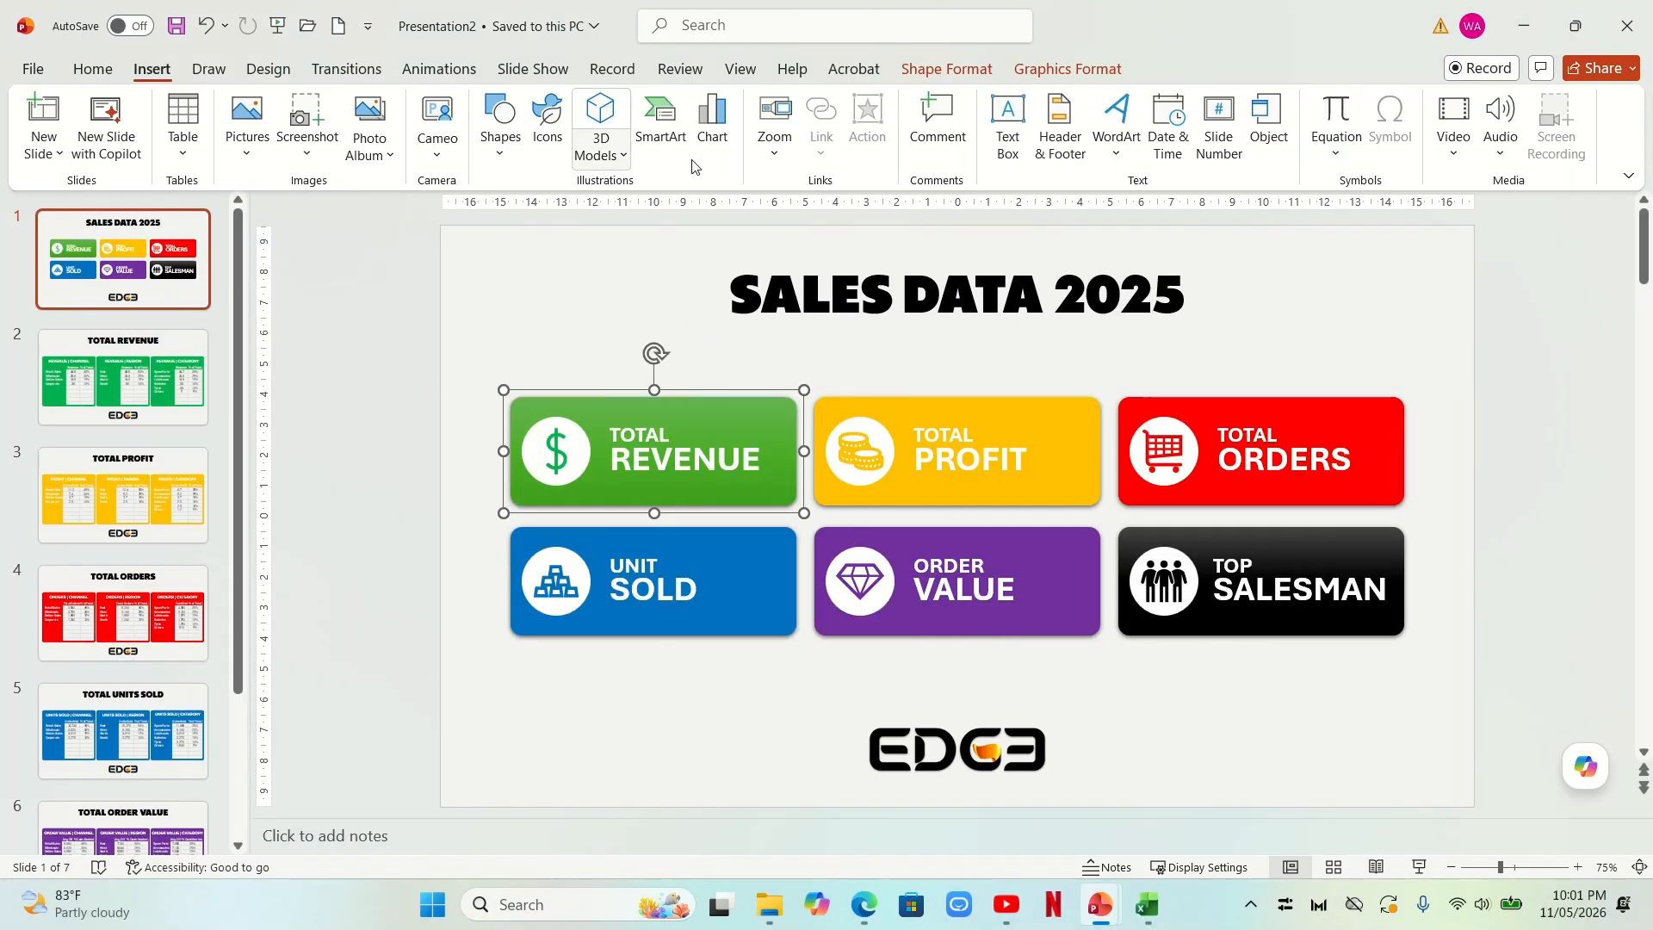
# Insert a slide zoom to Slide 2, shrink it and place it over the TOTAL REVENUE card.
pyautogui.click(775, 129)
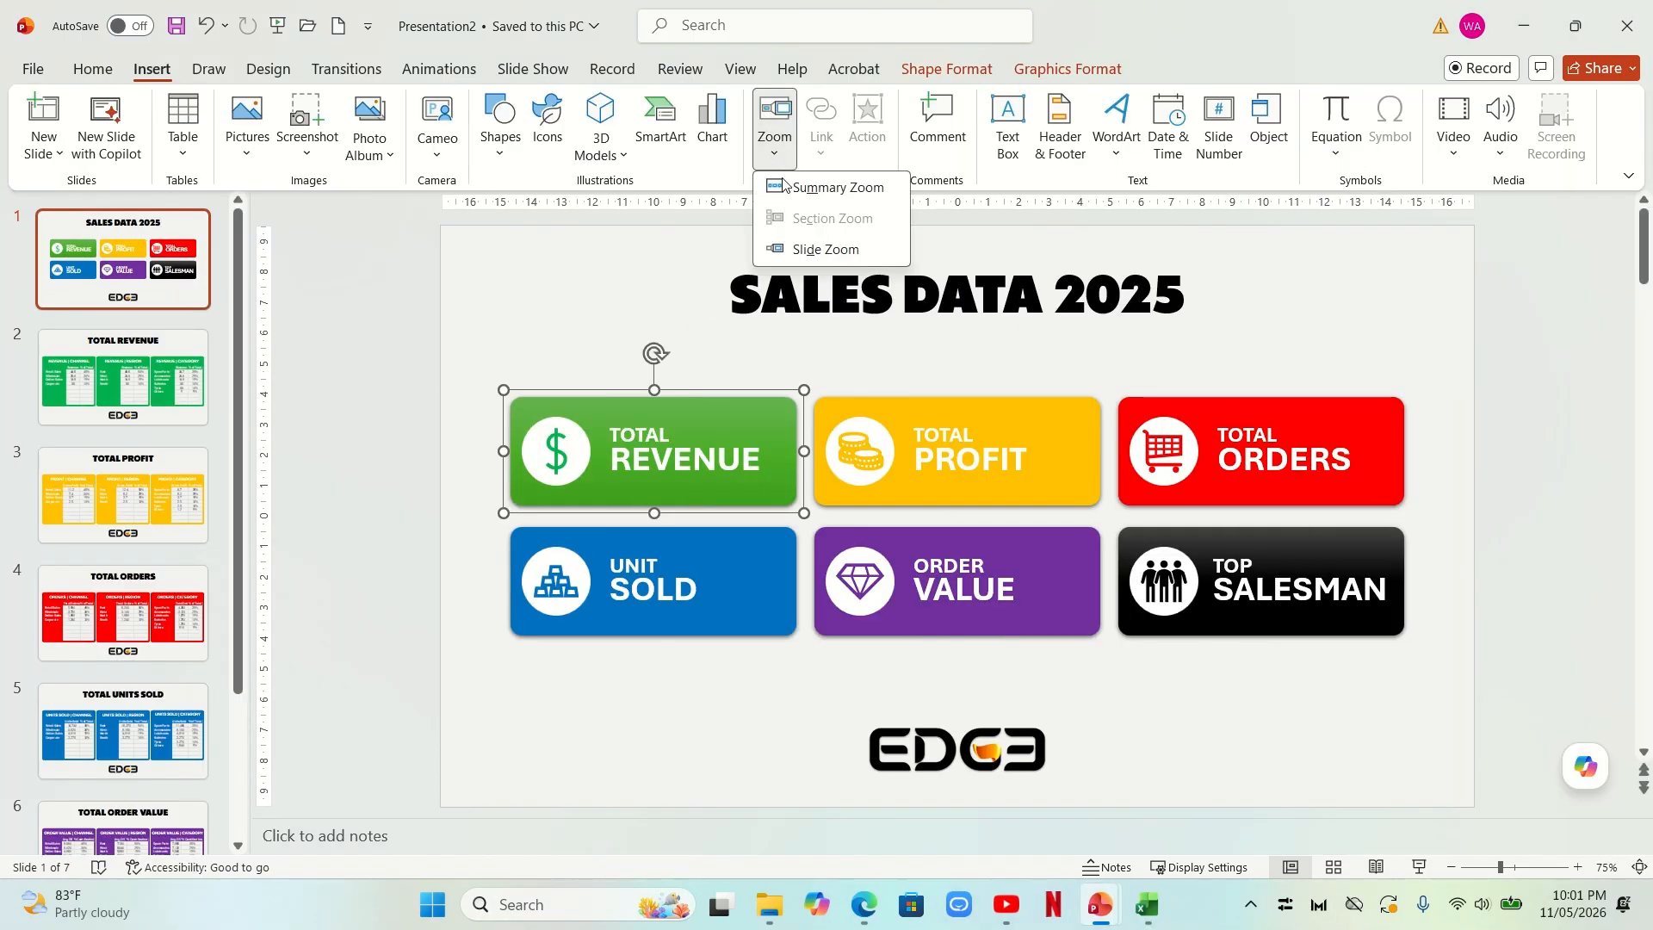
pyautogui.click(787, 253)
pyautogui.click(682, 333)
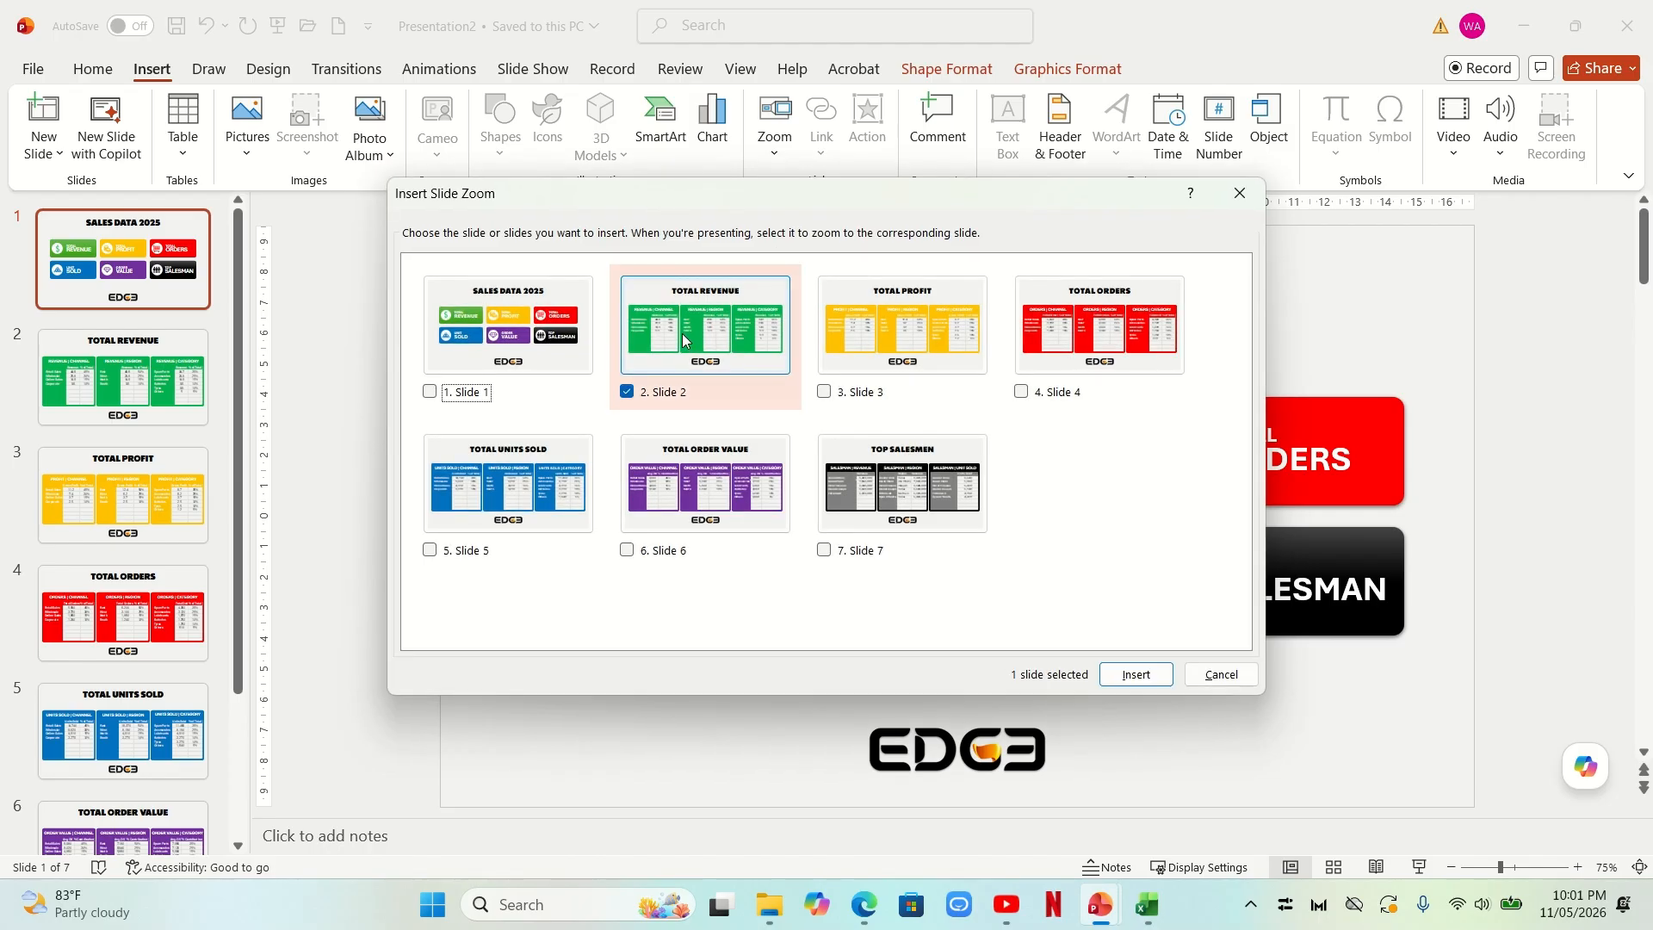
pyautogui.click(1136, 674)
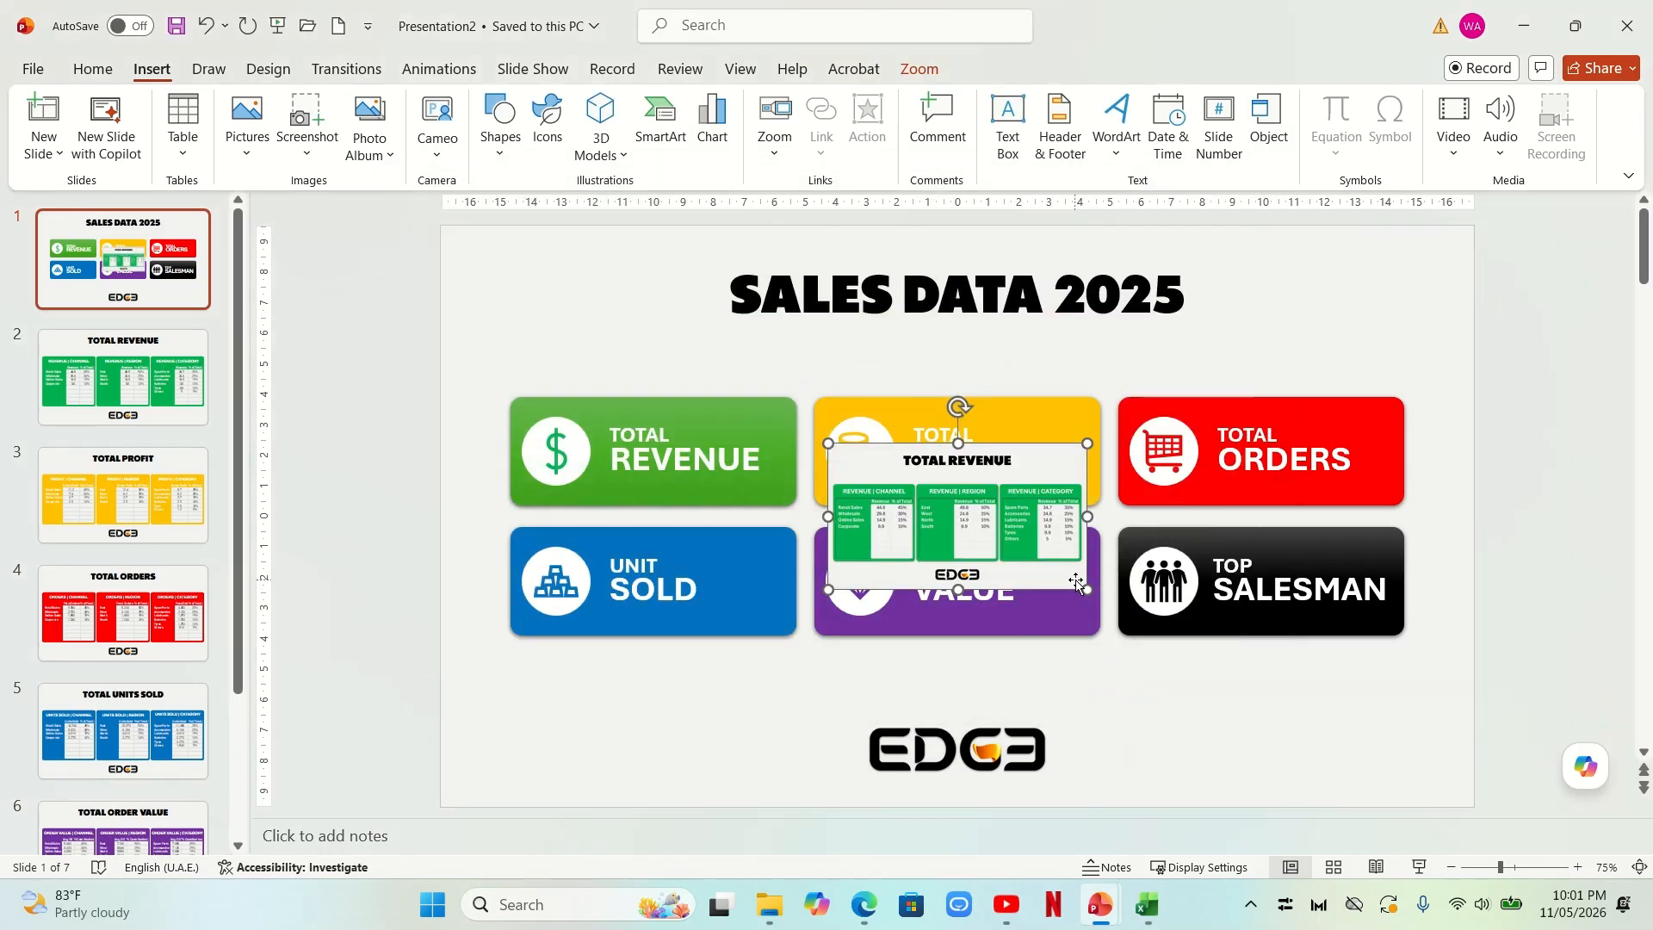
pyautogui.moveTo(1087, 589); pyautogui.dragTo(691, 466)
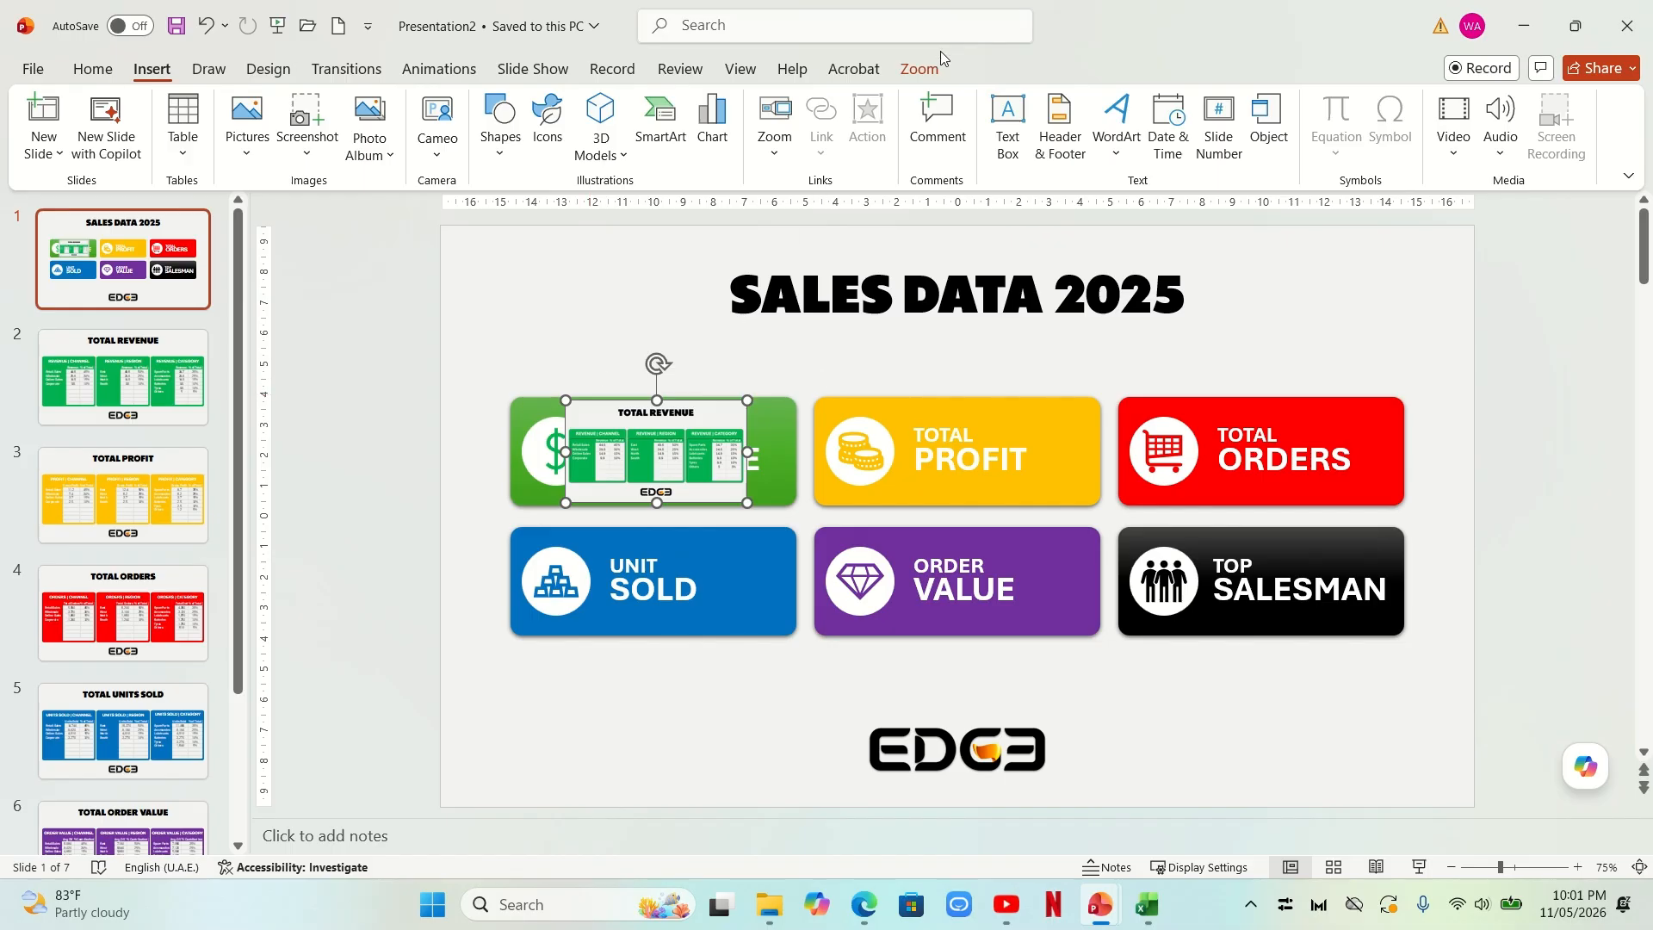
pyautogui.click(786, 405)
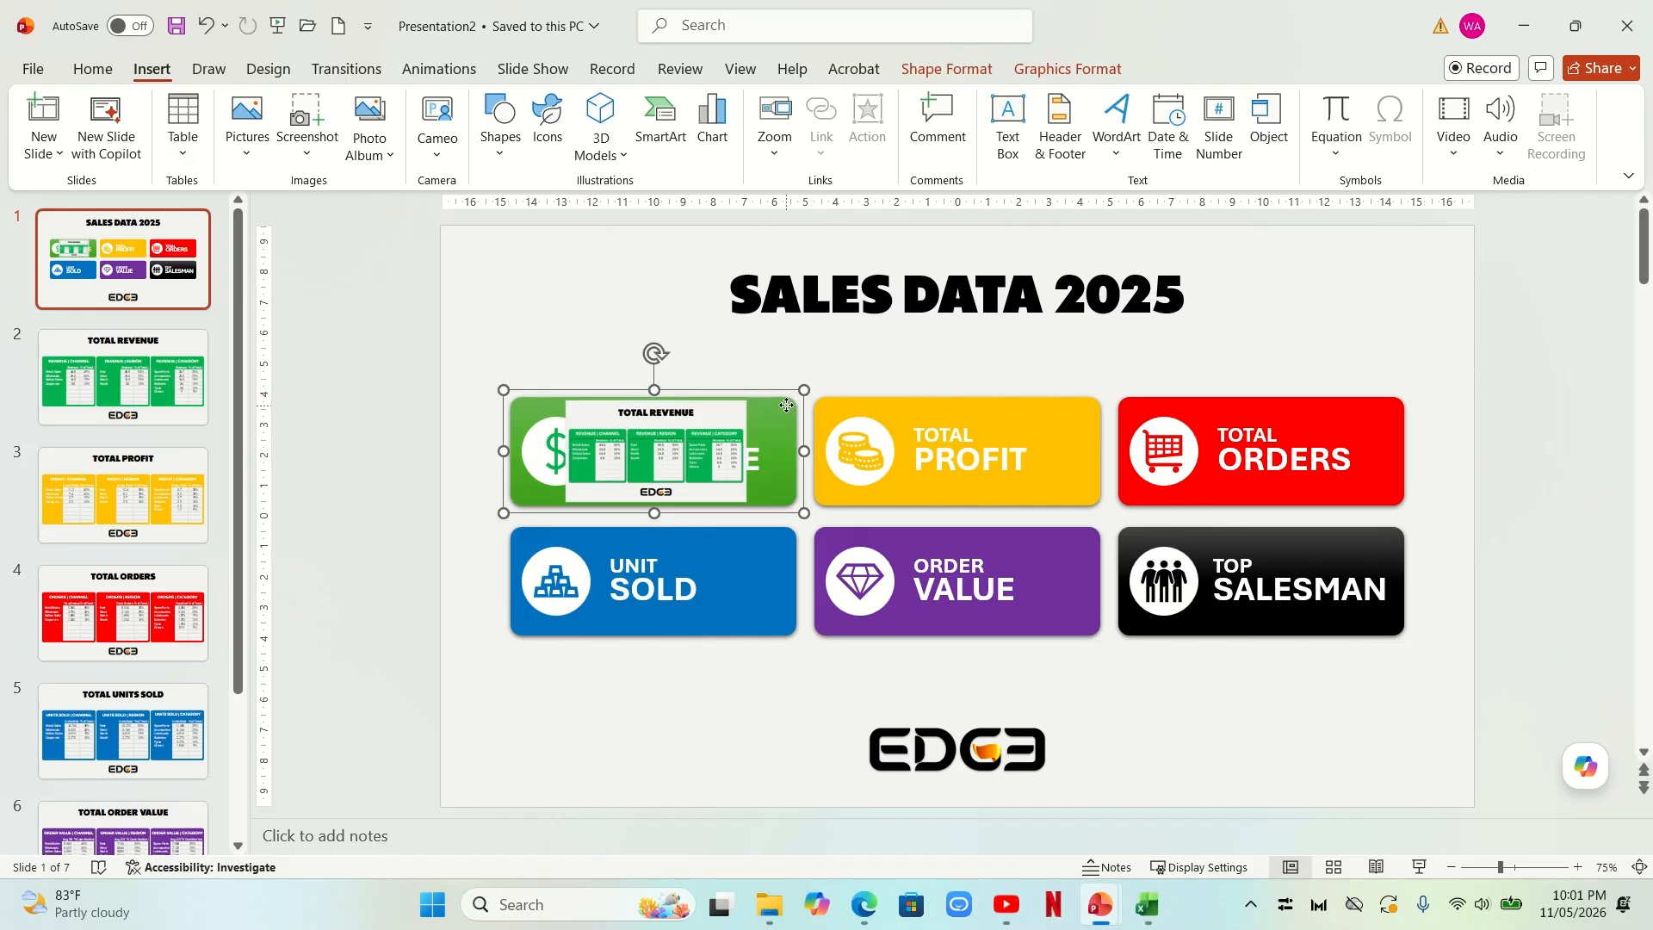